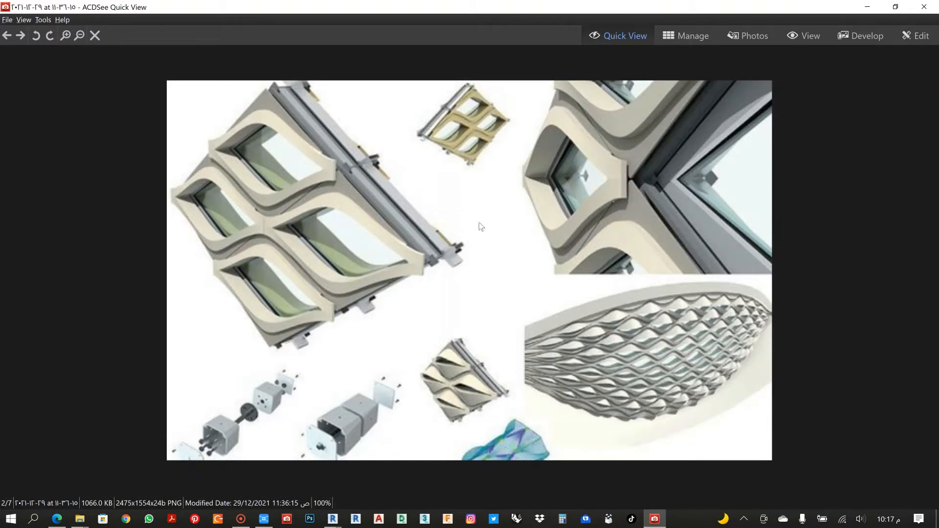
# - Switch to Revit and examine the finished panelled mass against the construction photo in the East elevation
pyautogui.click(866, 6)
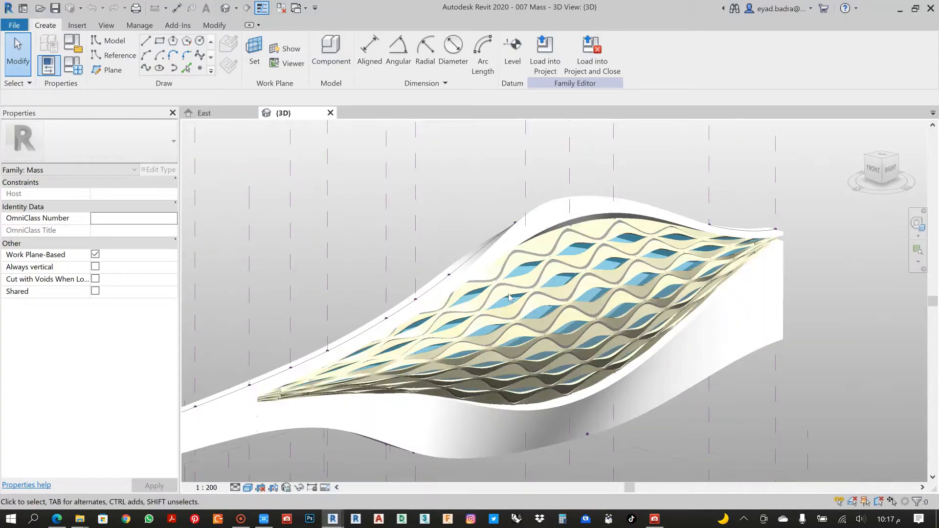
pyautogui.click(204, 113)
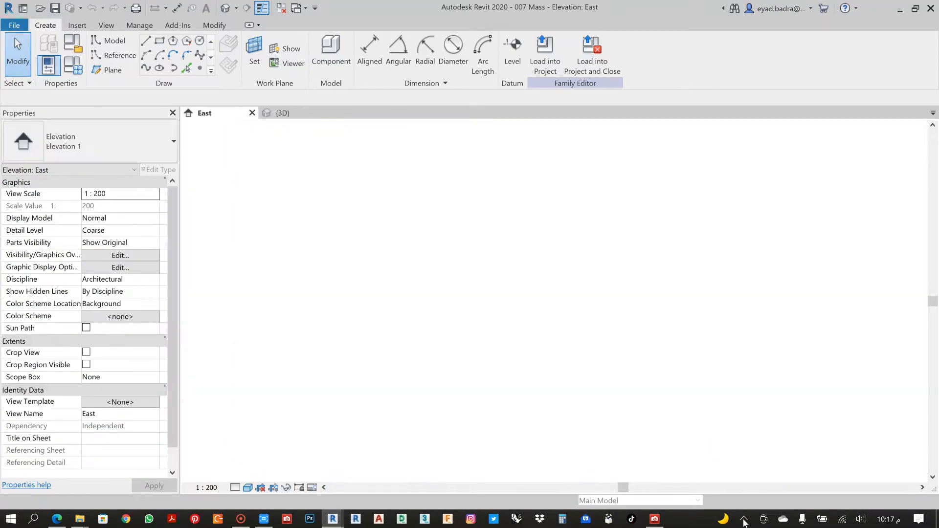
pyautogui.scroll(3, 541, 337)
pyautogui.moveTo(486, 276); pyautogui.dragTo(505, 262, button='middle')
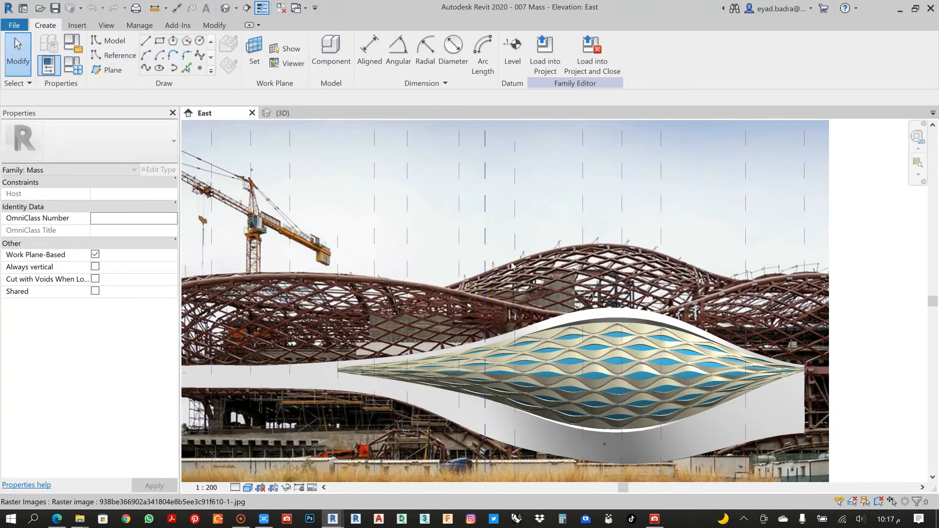
pyautogui.scroll(-1, 528, 261)
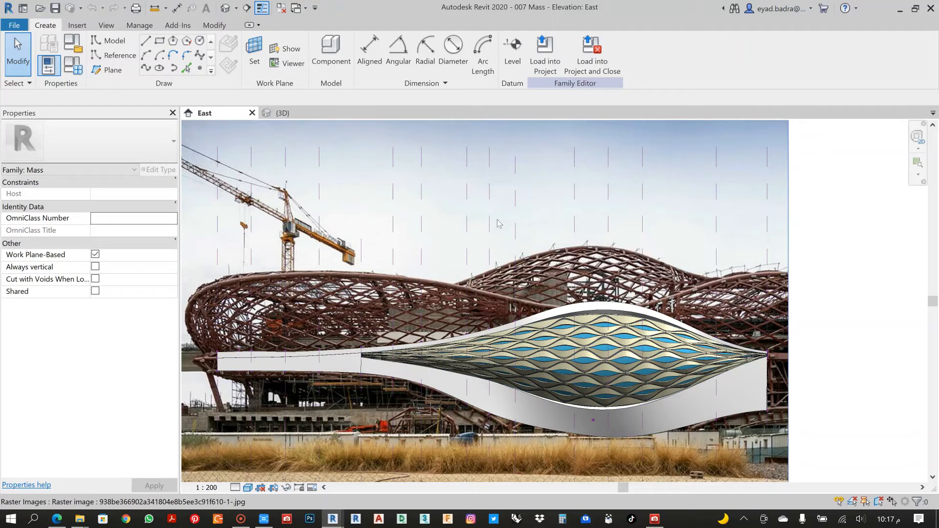
pyautogui.moveTo(552, 227); pyautogui.dragTo(597, 224, button='middle')
pyautogui.scroll(1, 562, 229)
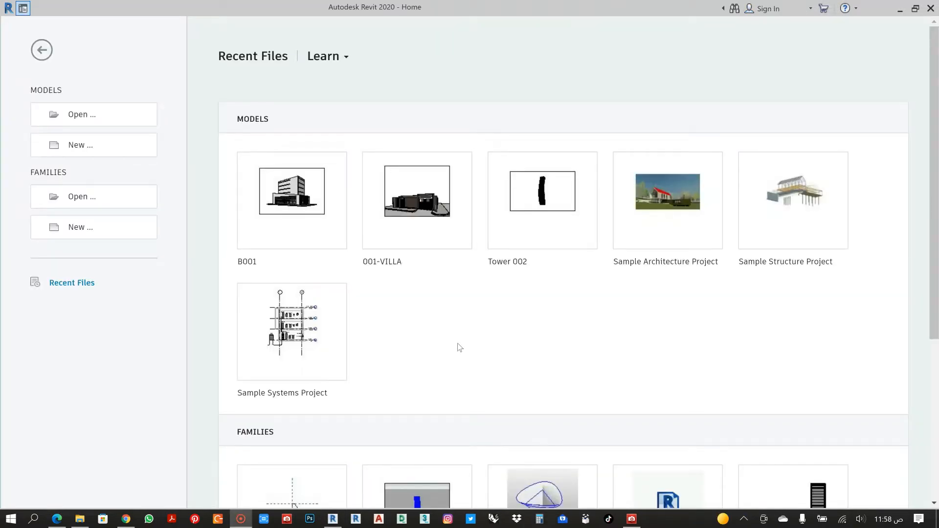
# - Create a new conceptual mass family from the Metric Mass template
pyautogui.click(79, 227)
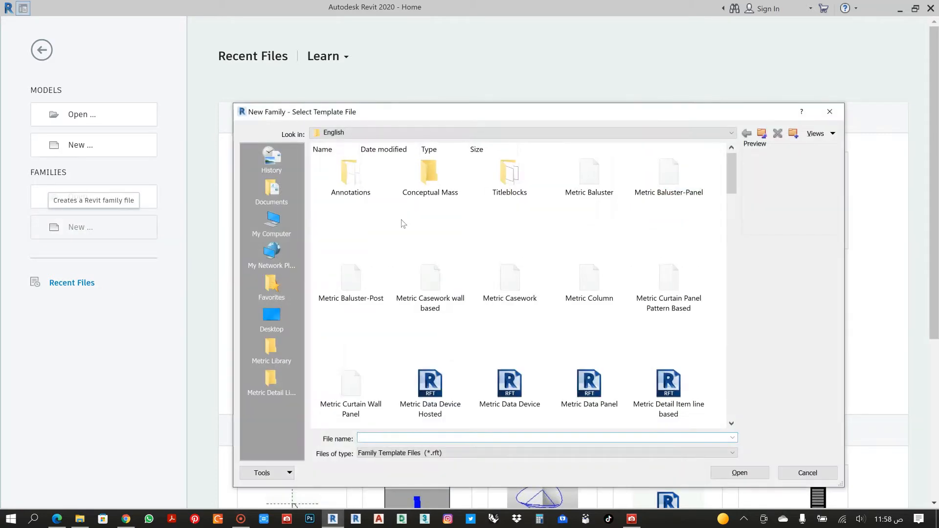
pyautogui.doubleClick(427, 198)
pyautogui.click(351, 188)
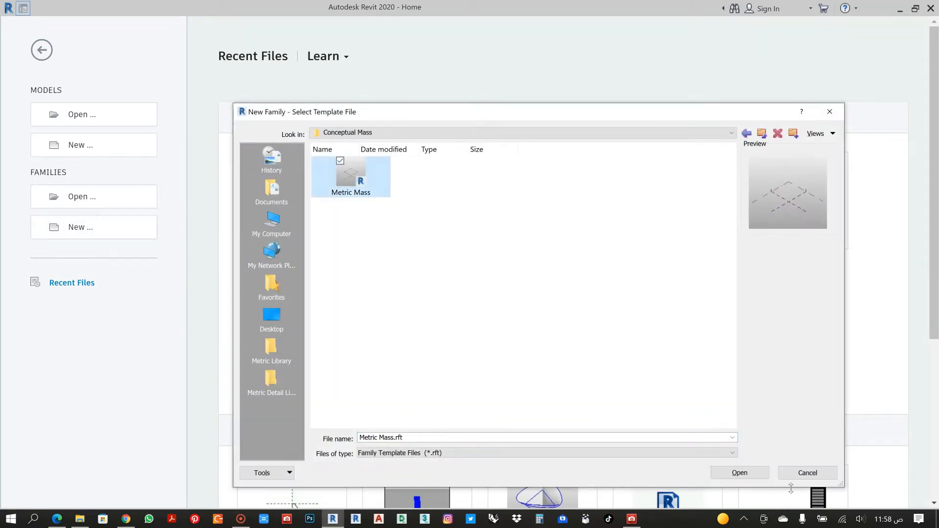
pyautogui.click(739, 472)
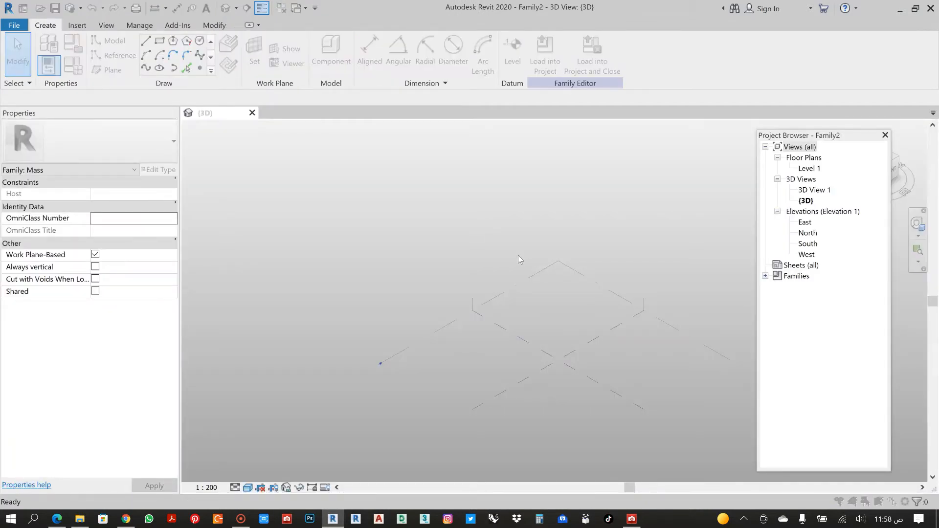
# - Set the family's length units to meters and adjust the decimal rounding
pyautogui.press('u')
pyautogui.press('n')
pyautogui.click(342, 186)
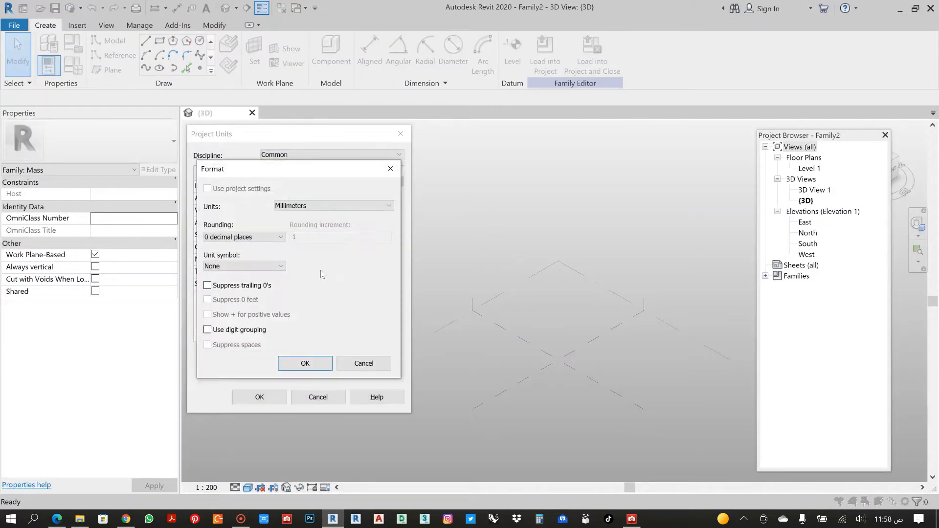
pyautogui.click(304, 206)
pyautogui.click(281, 249)
pyautogui.click(244, 237)
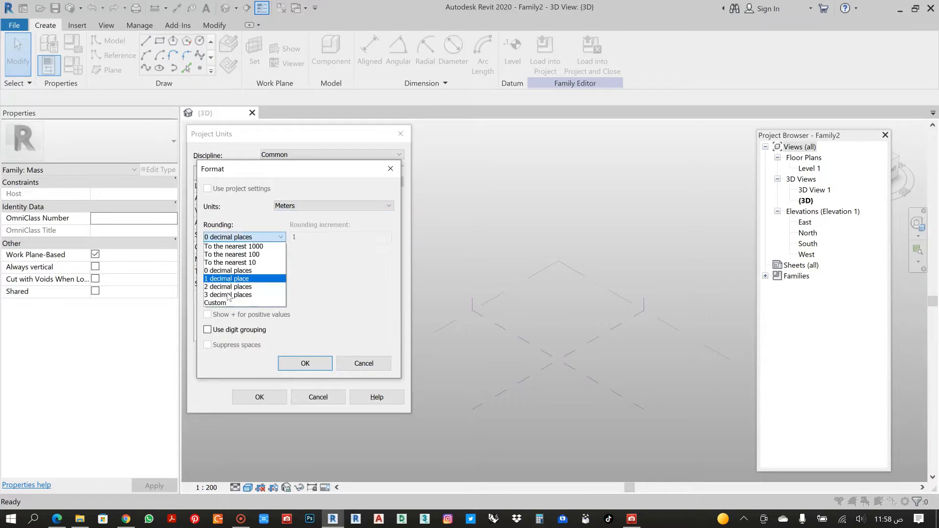
pyautogui.click(245, 275)
pyautogui.click(305, 363)
pyautogui.click(260, 398)
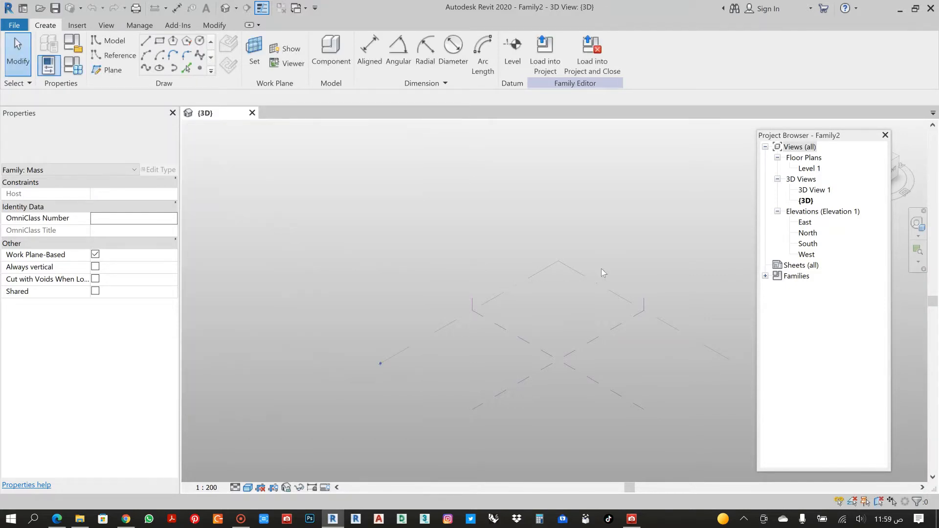
# - Open the East elevation view of the new mass family
pyautogui.scroll(-2, 593, 272)
pyautogui.moveTo(576, 271); pyautogui.dragTo(525, 263, button='middle')
pyautogui.scroll(3, 517, 308)
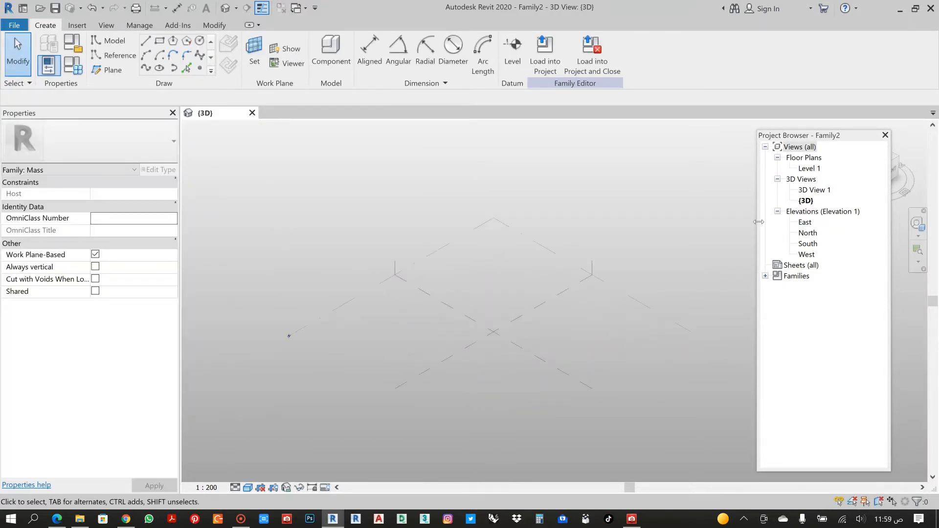
pyautogui.doubleClick(805, 223)
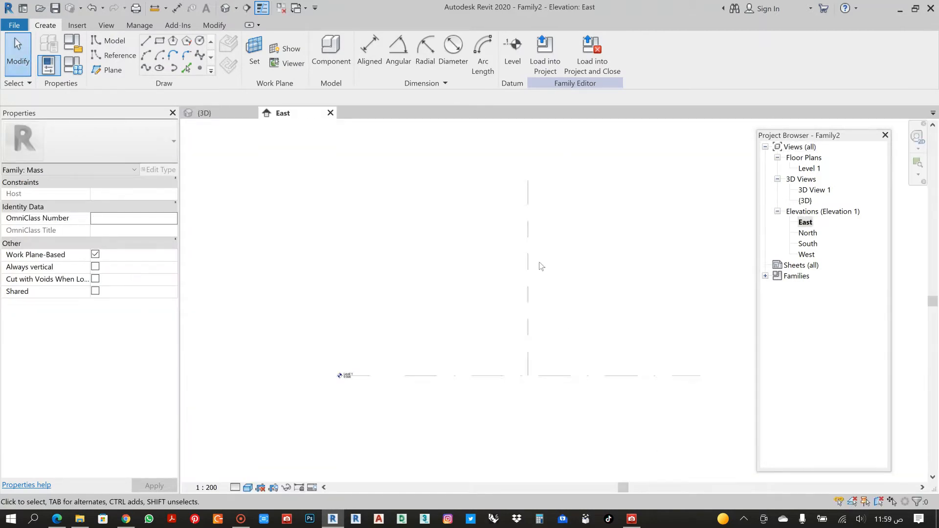
pyautogui.moveTo(435, 237); pyautogui.dragTo(436, 278, button='middle')
pyautogui.scroll(2, 466, 272)
pyautogui.moveTo(526, 278); pyautogui.dragTo(575, 264, button='middle')
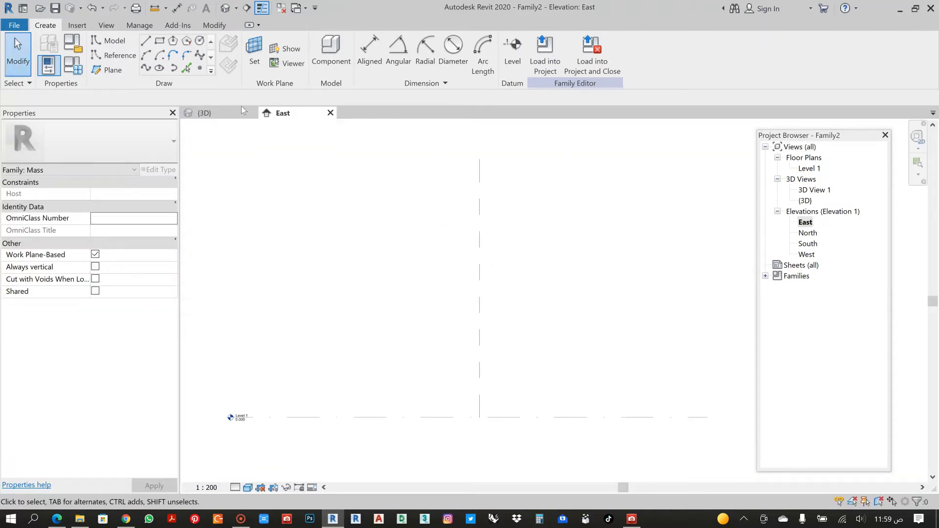
# - Import the building photo starting with 938be366902a341804 and place it above Level 1, roughly centred on the vertical reference plane
pyautogui.click(77, 25)
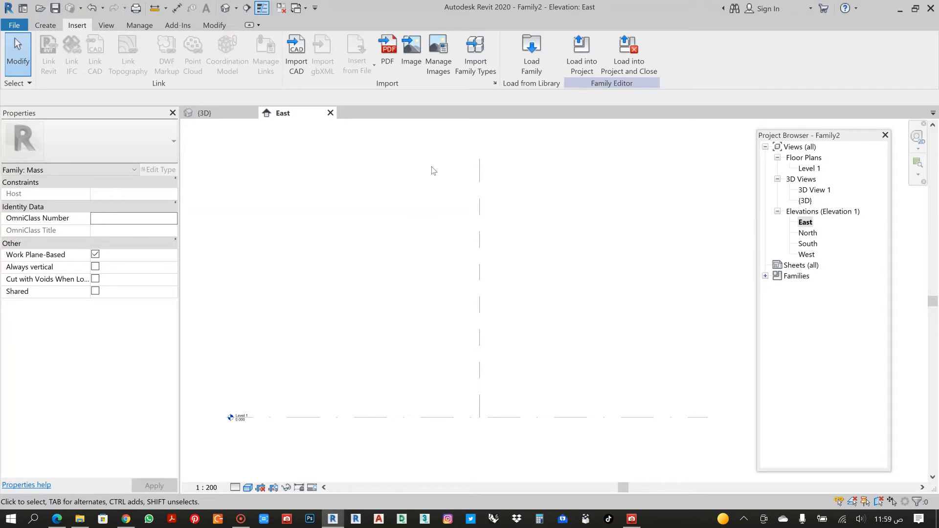
pyautogui.click(416, 67)
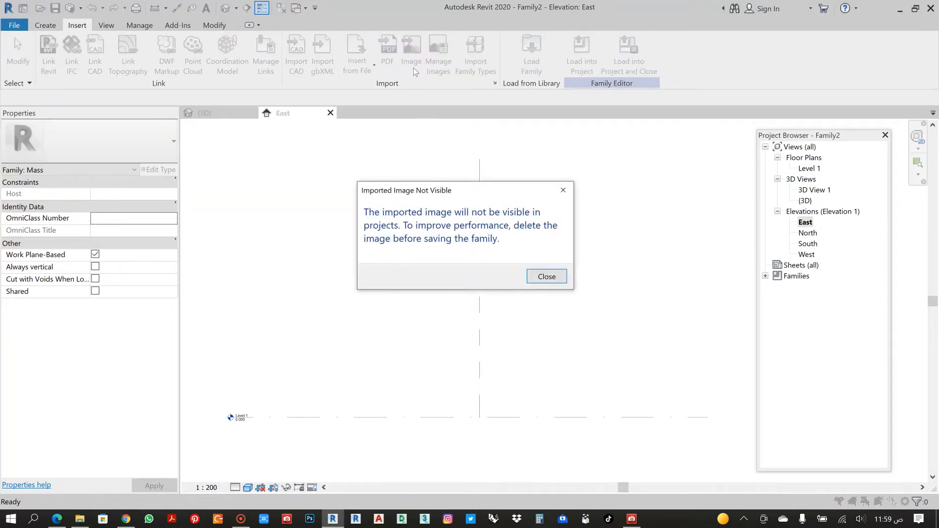
pyautogui.click(547, 277)
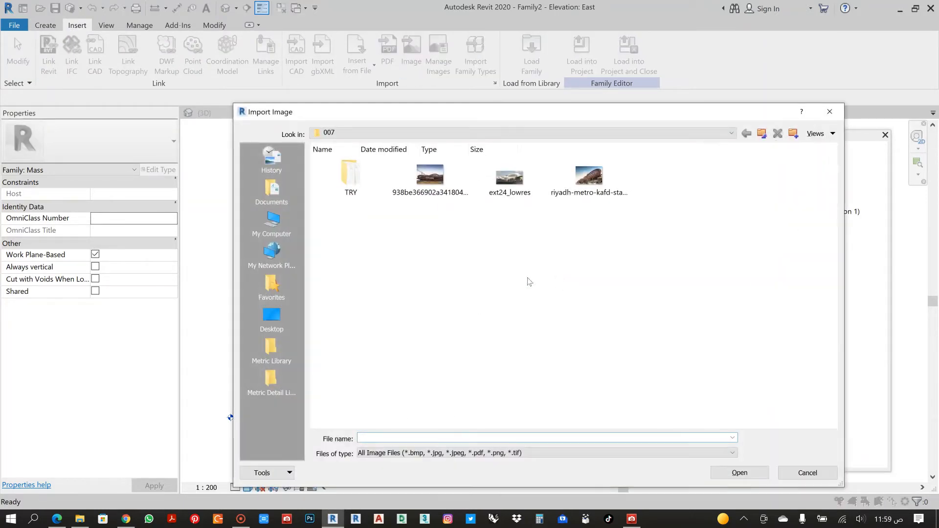
pyautogui.click(446, 195)
pyautogui.click(755, 471)
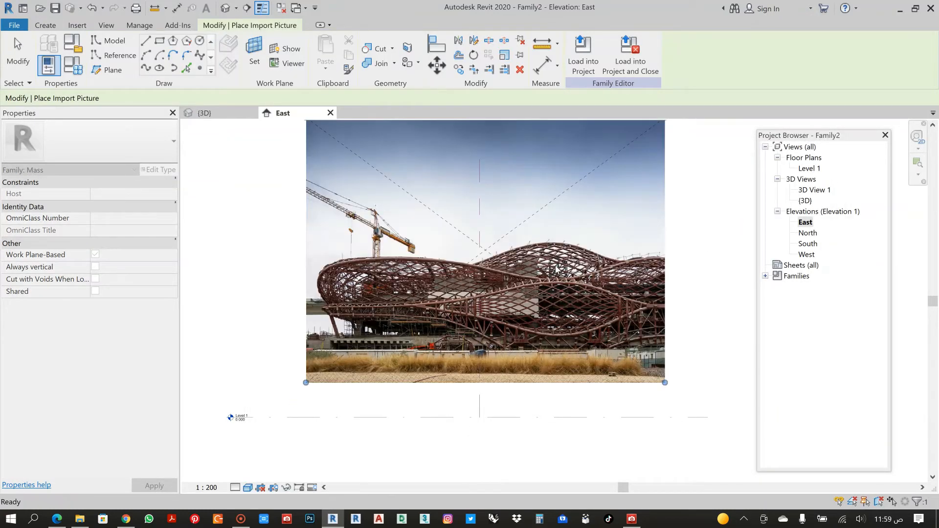
pyautogui.click(486, 252)
pyautogui.scroll(-2, 608, 251)
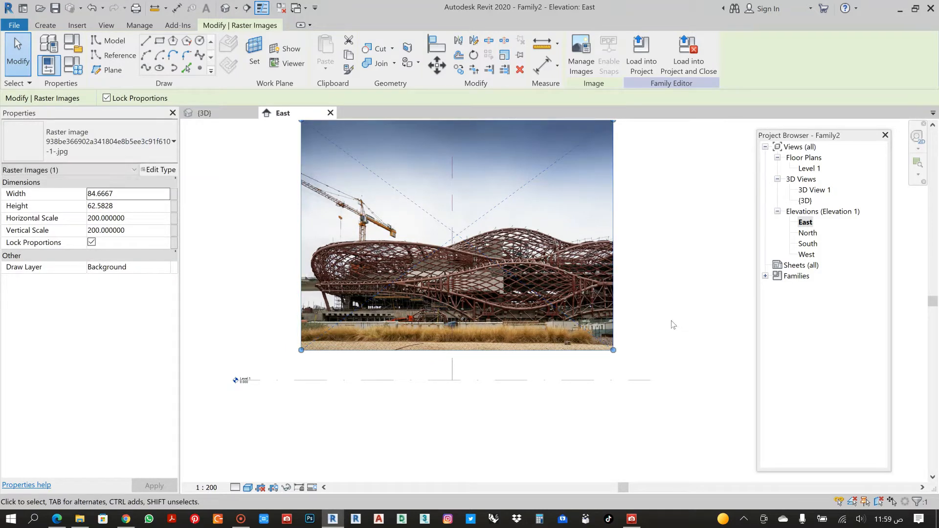
# - Draw a 40 m horizontal model line below Level 1 as a scale guide for the photo
pyautogui.click(146, 41)
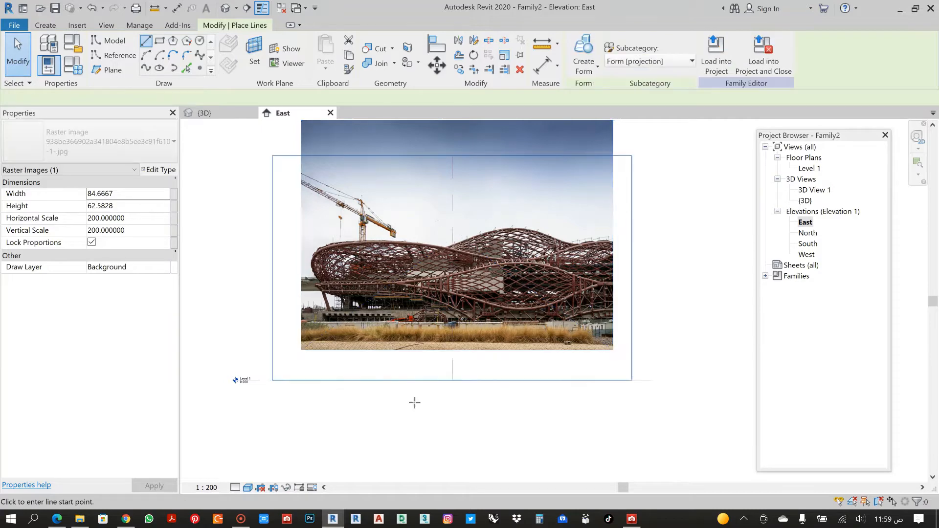
pyautogui.scroll(1, 415, 402)
pyautogui.click(380, 406)
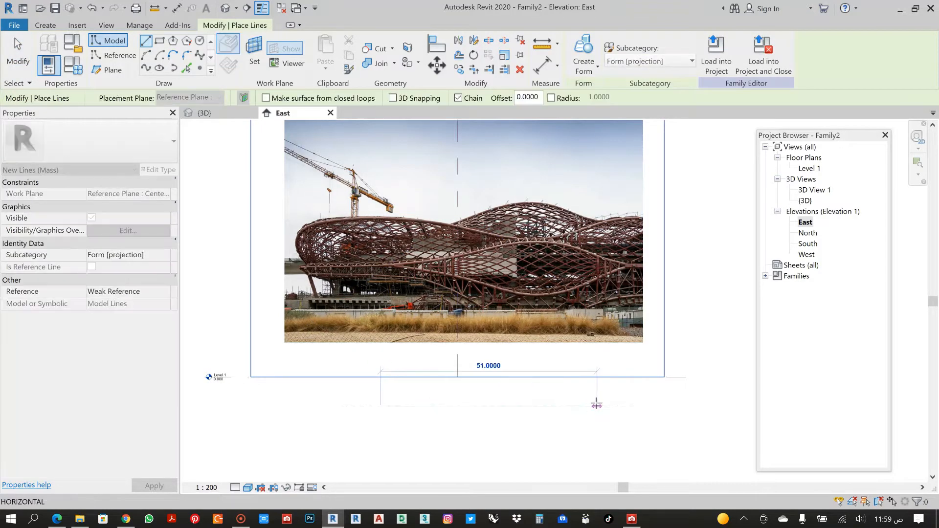
pyautogui.write('40')
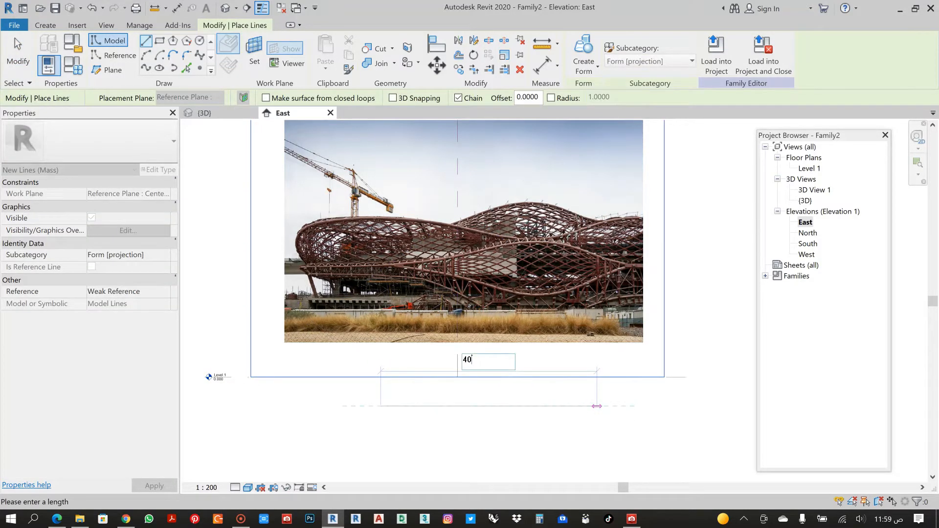
pyautogui.press('Return')
pyautogui.press('Escape')
pyautogui.press('Escape')
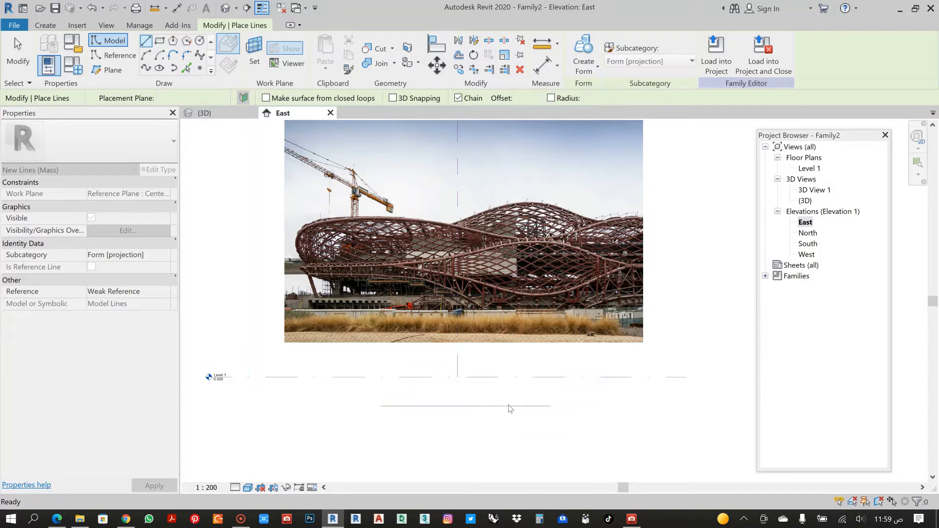
pyautogui.click(502, 408)
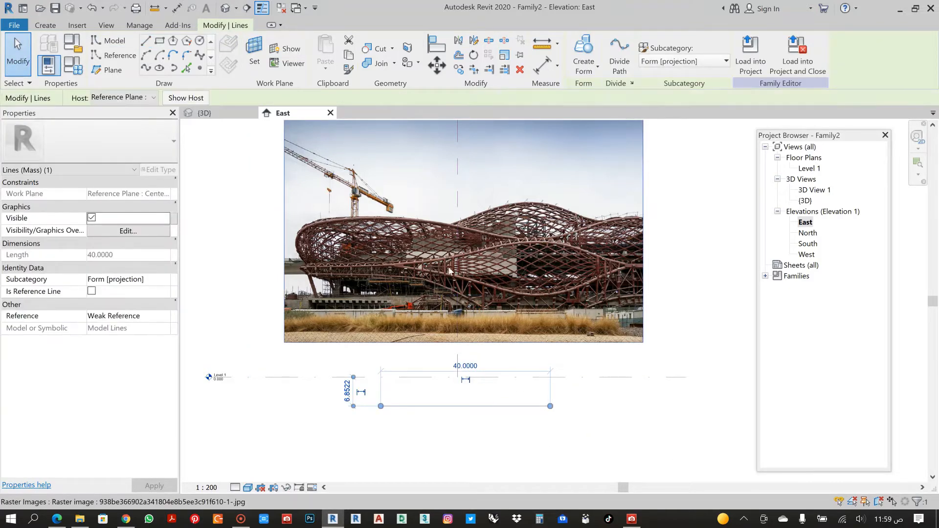
# - Enlarge the photo proportionally to about 109.84 m wide against the guide line and position its lower edge just above Level 1
pyautogui.click(607, 277)
pyautogui.moveTo(607, 277); pyautogui.dragTo(335, 313)
pyautogui.moveTo(517, 340); pyautogui.dragTo(597, 399)
pyautogui.moveTo(528, 294); pyautogui.dragTo(532, 274)
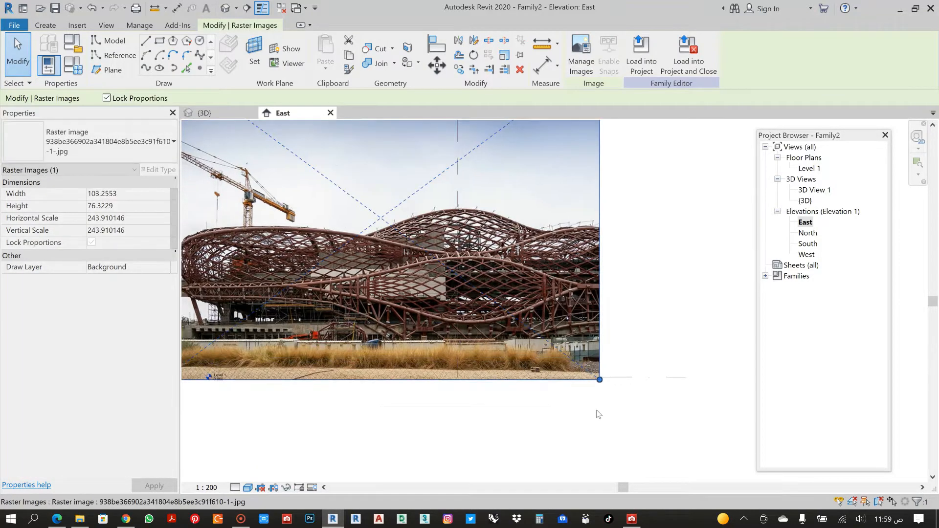
pyautogui.moveTo(600, 380); pyautogui.dragTo(627, 400)
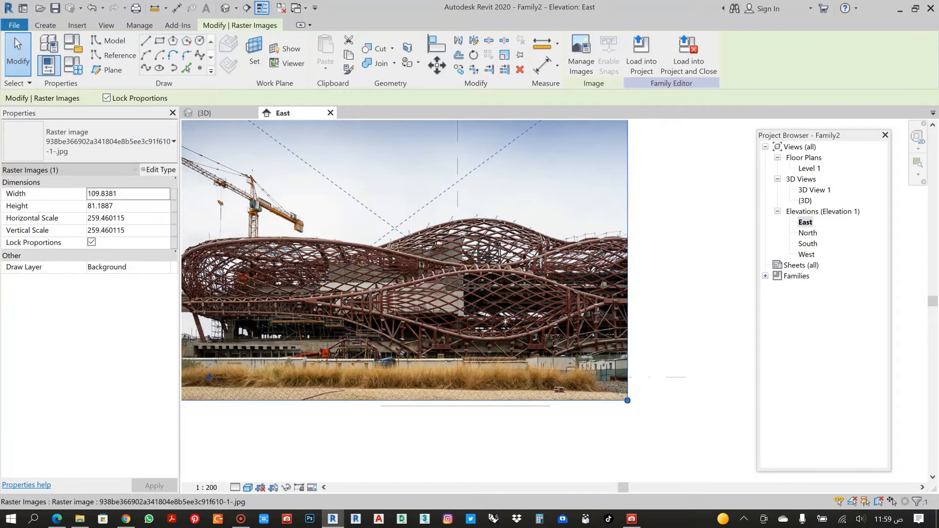
pyautogui.moveTo(501, 273); pyautogui.dragTo(554, 302)
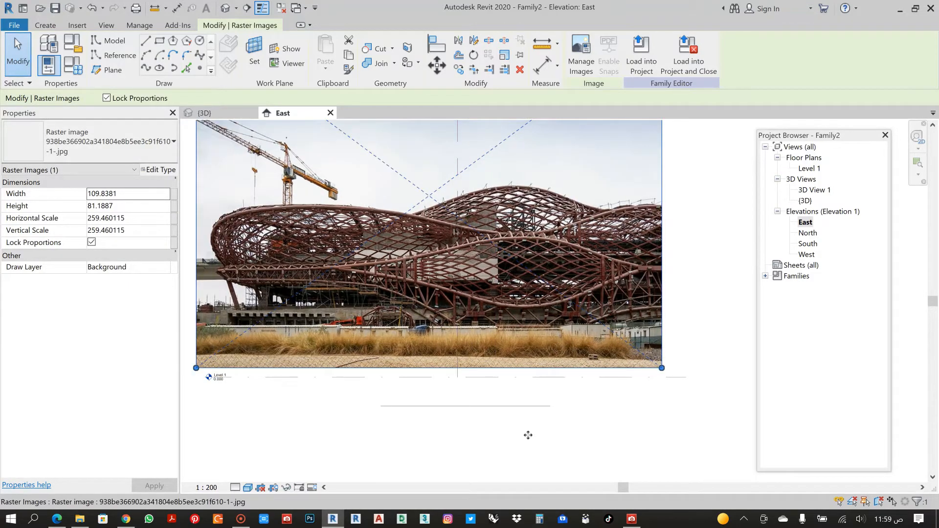
# - Delete the 40 m guide line below Level 1
pyautogui.click(526, 415)
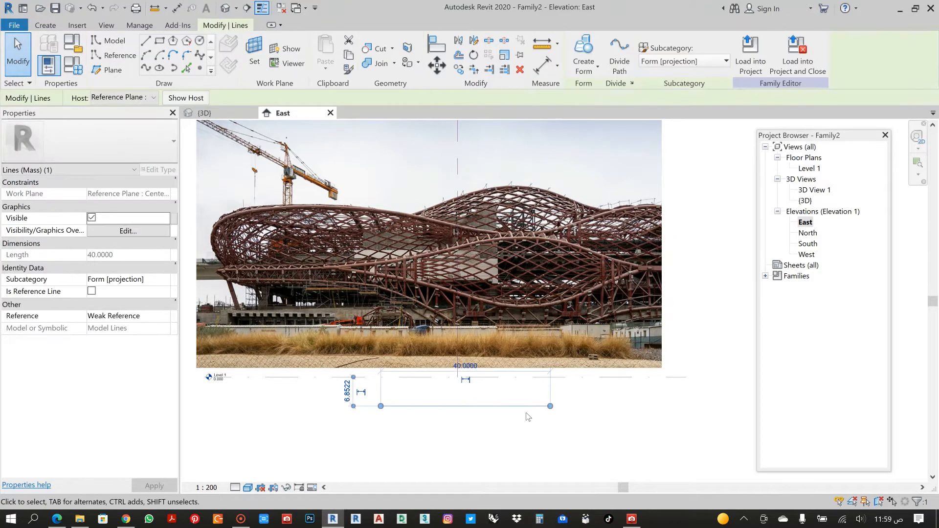
pyautogui.press('Escape')
pyautogui.moveTo(435, 289); pyautogui.dragTo(469, 343, button='middle')
pyautogui.scroll(1, 461, 366)
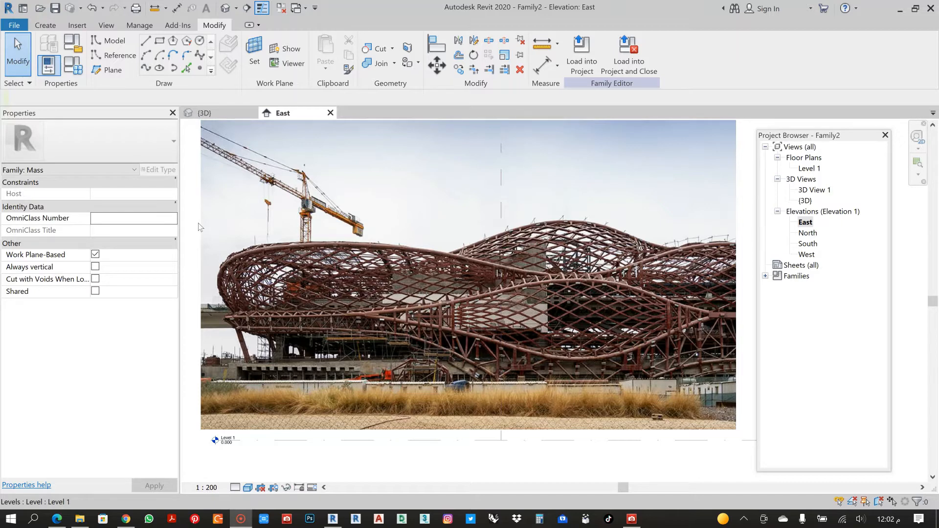
pyautogui.click(114, 57)
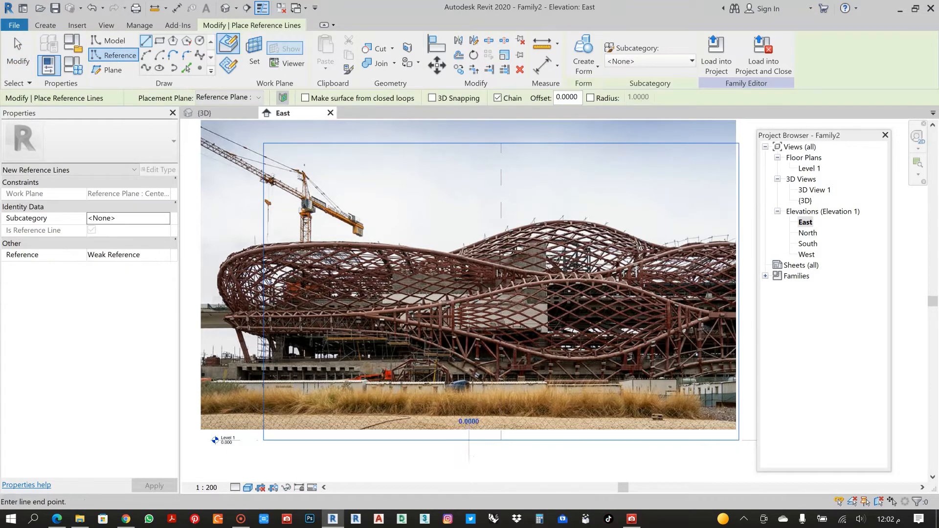
pyautogui.click(468, 155)
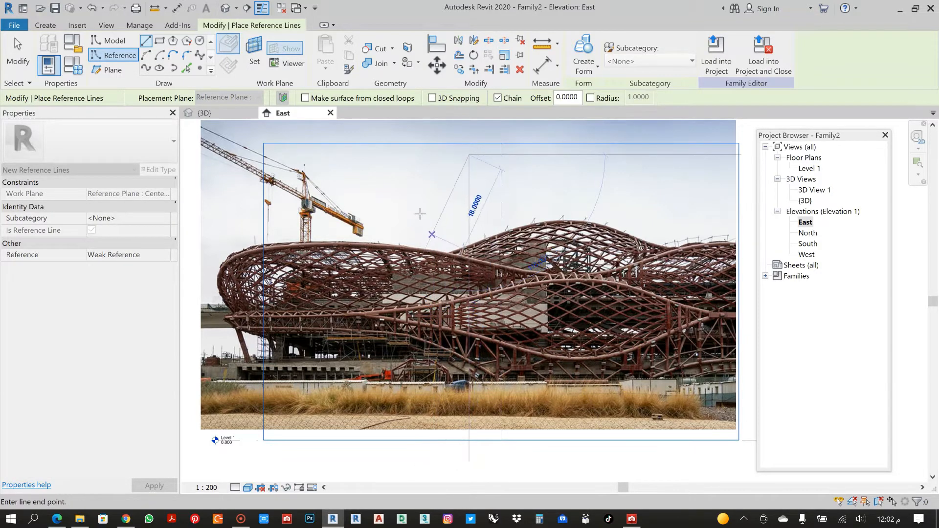
pyautogui.press('Escape')
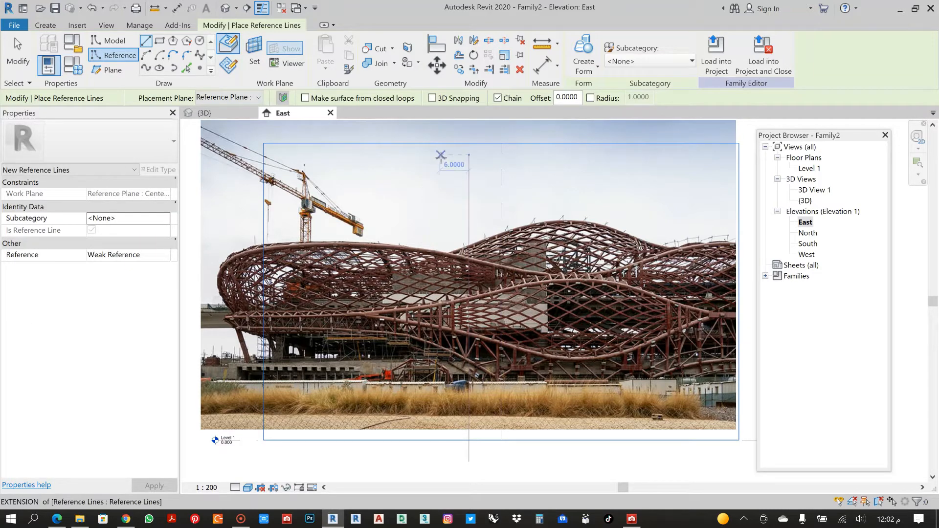
pyautogui.press('Escape')
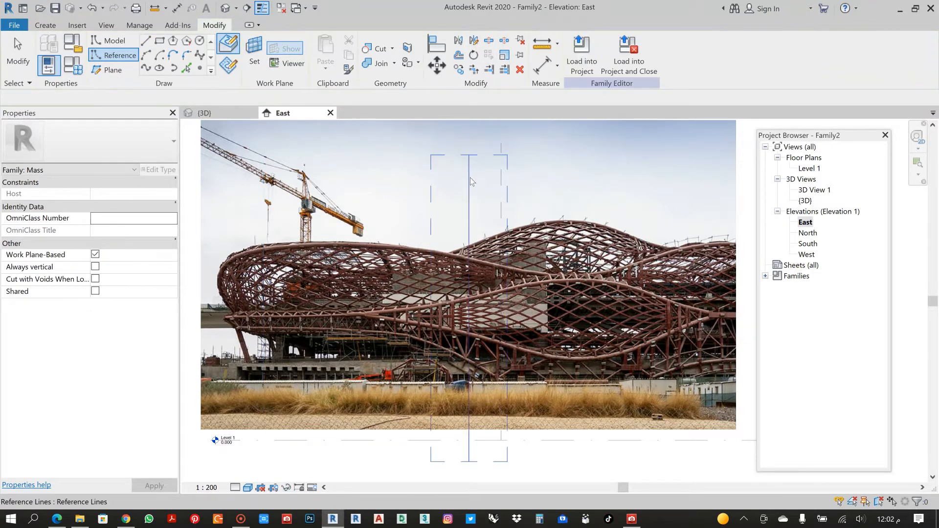
pyautogui.click(469, 181)
pyautogui.press('Escape')
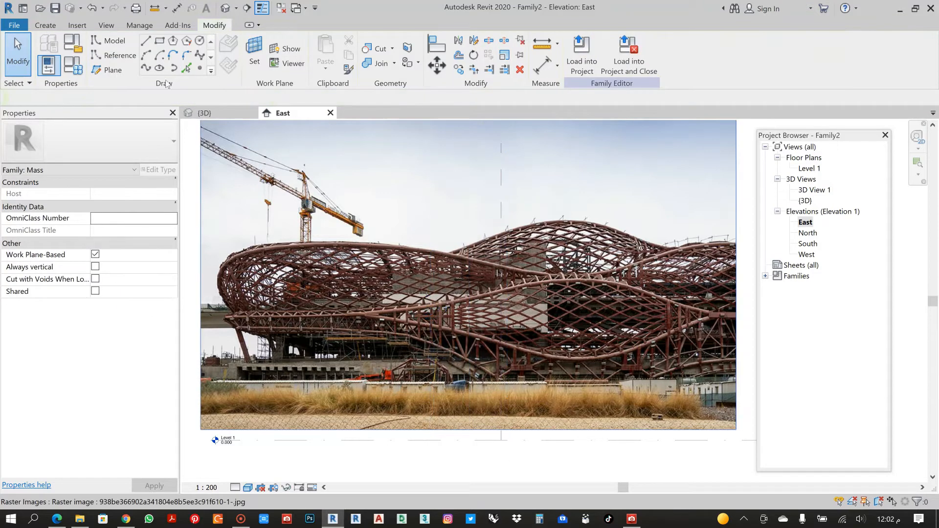
# - Draw two vertical reference planes across the photo, the first about 4.56 m left of the centre plane and the second further left
pyautogui.click(95, 72)
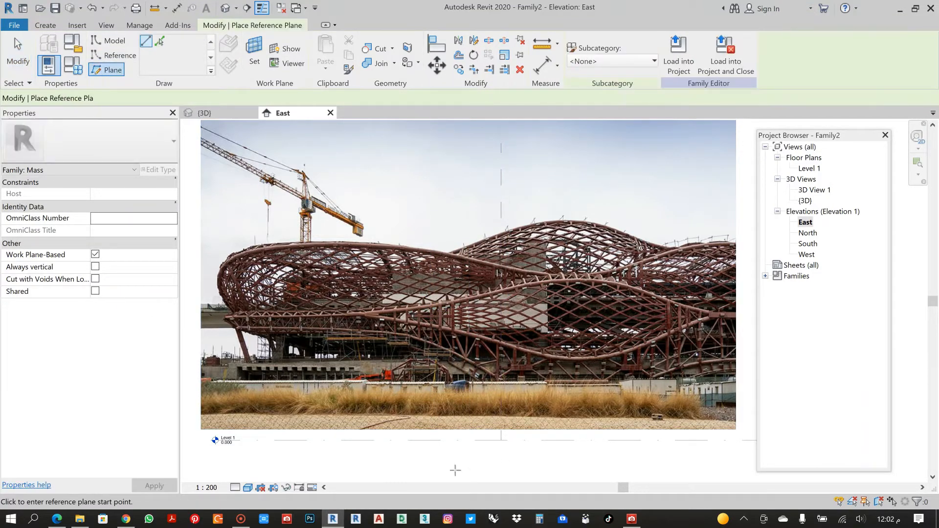
pyautogui.click(479, 464)
pyautogui.click(480, 135)
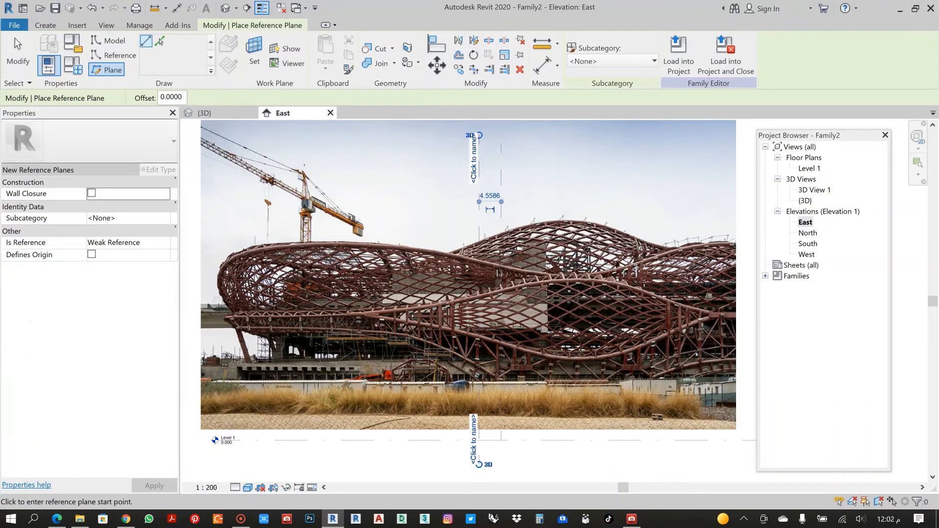
pyautogui.press('Escape')
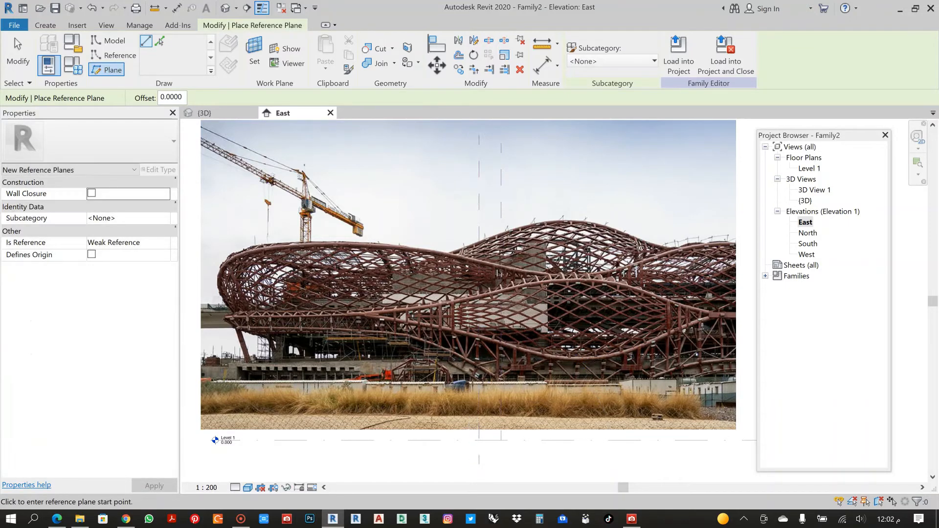
pyautogui.click(458, 464)
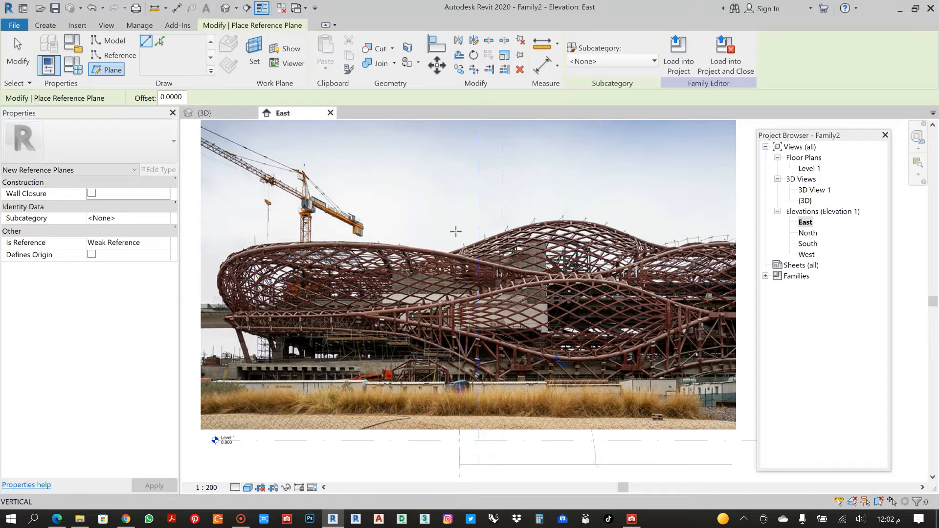
pyautogui.click(458, 134)
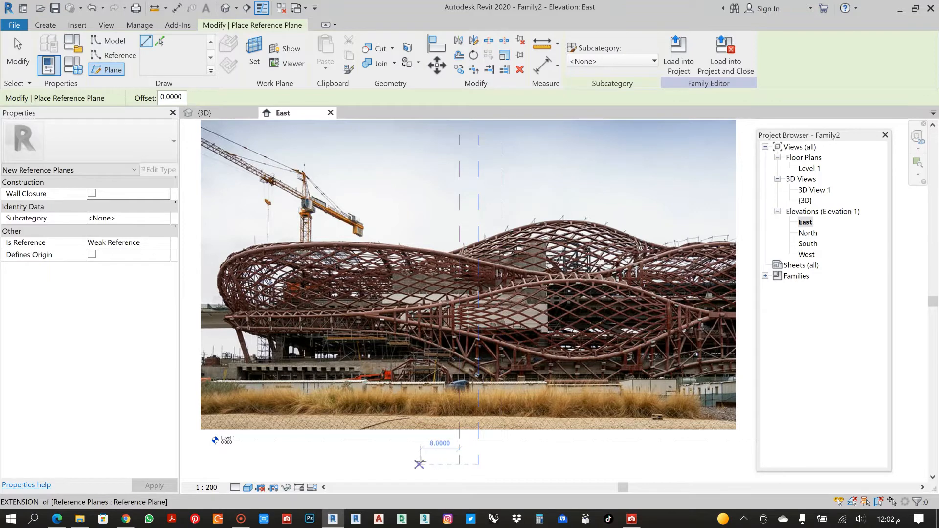
# - Add a vertical reference plane 8 m left of the leftmost one, and another a short distance beyond it
pyautogui.click(419, 464)
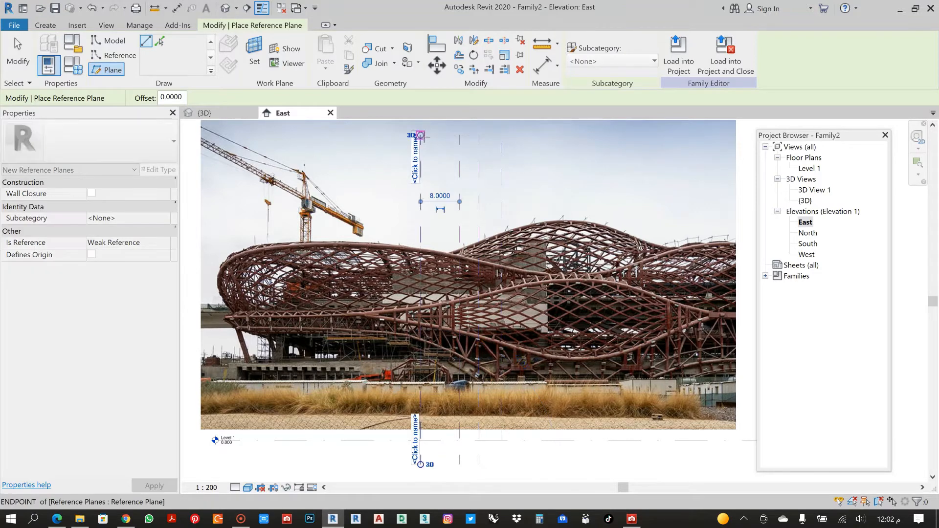
pyautogui.click(421, 137)
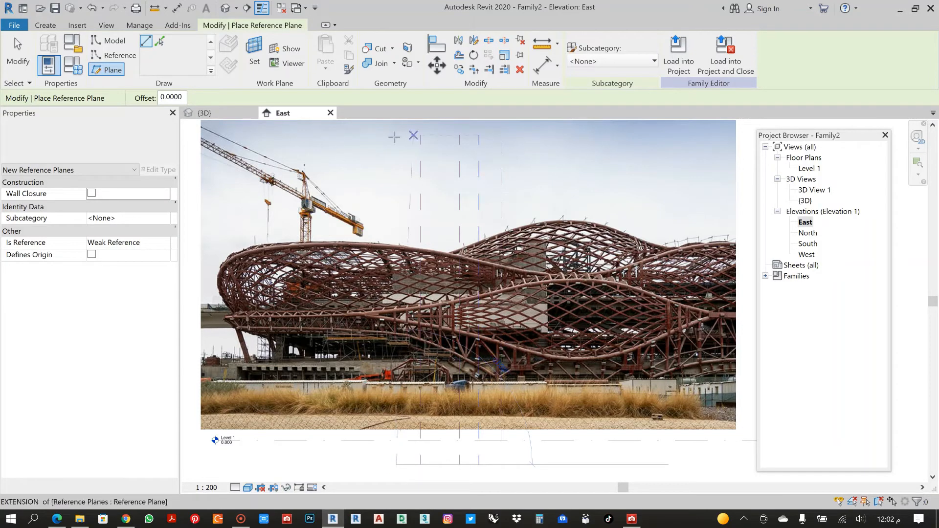
pyautogui.click(396, 460)
pyautogui.click(396, 138)
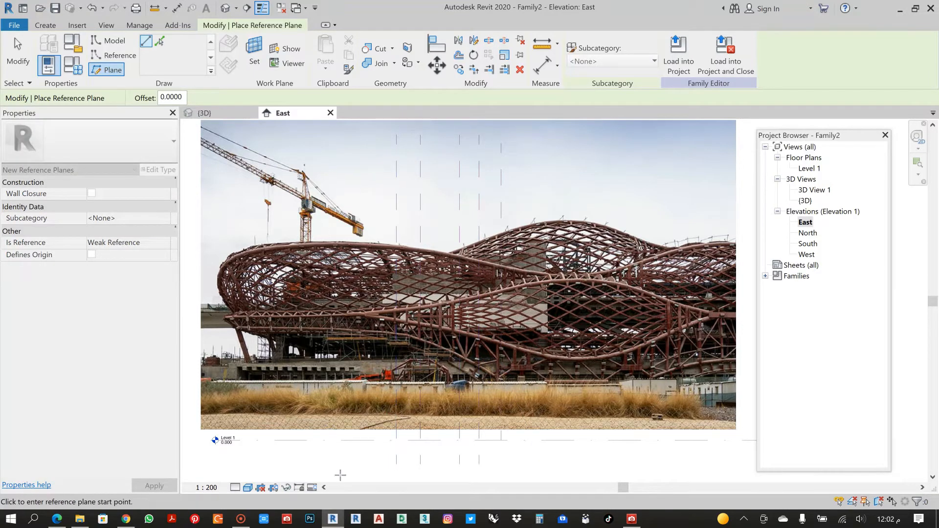
# - Draw four more vertical reference planes over the façade's left bulge, spacing the last three at 6 m intervals toward its outer end
pyautogui.click(332, 463)
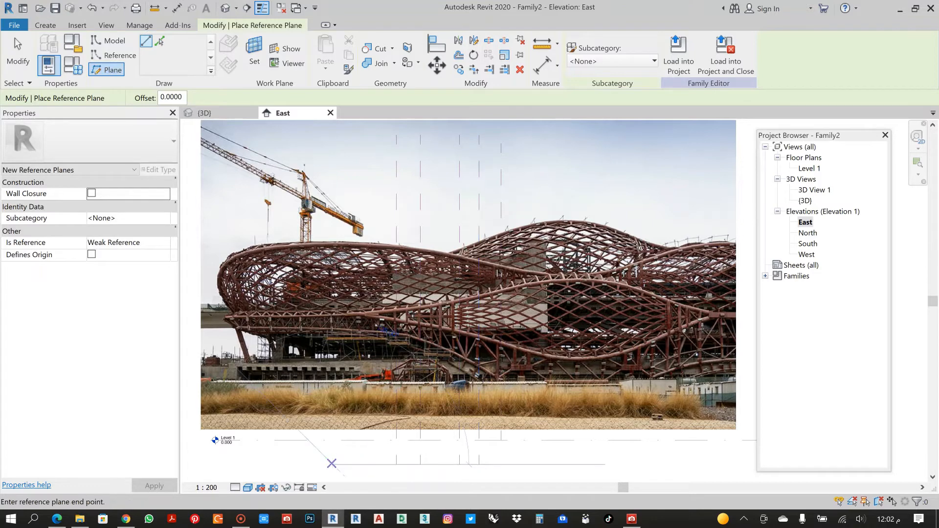
pyautogui.click(333, 136)
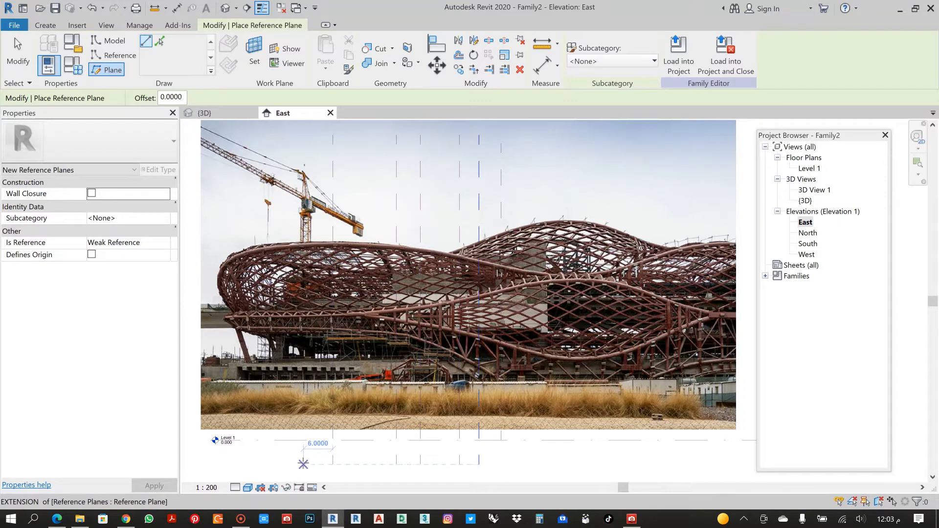
pyautogui.click(303, 464)
pyautogui.click(303, 135)
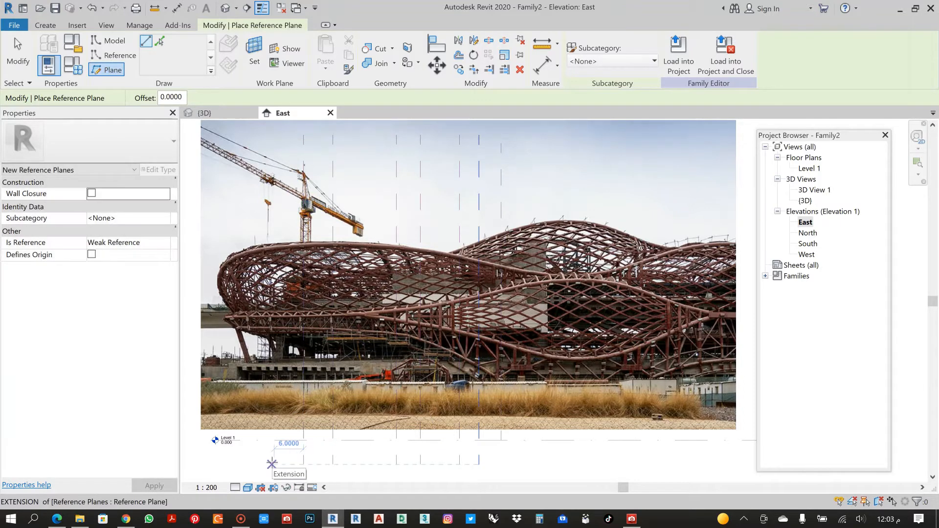
pyautogui.click(272, 463)
pyautogui.click(273, 135)
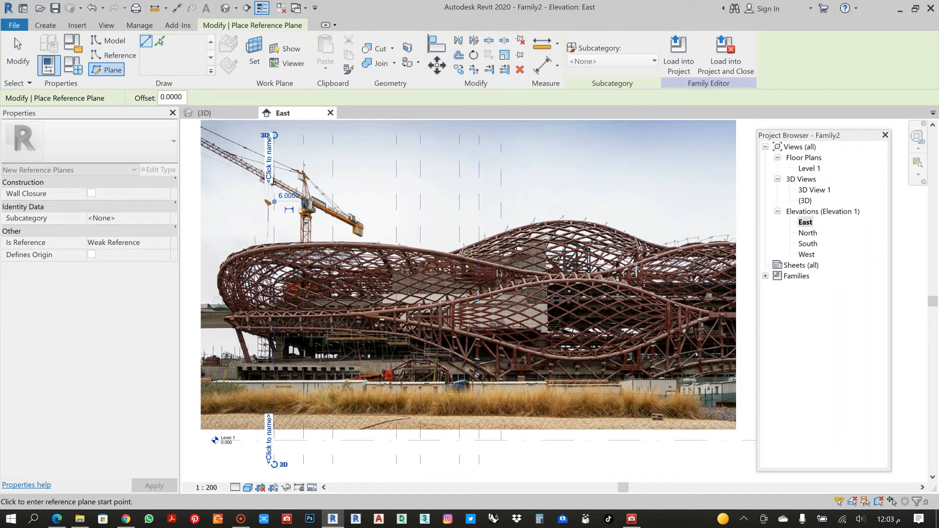
pyautogui.click(245, 464)
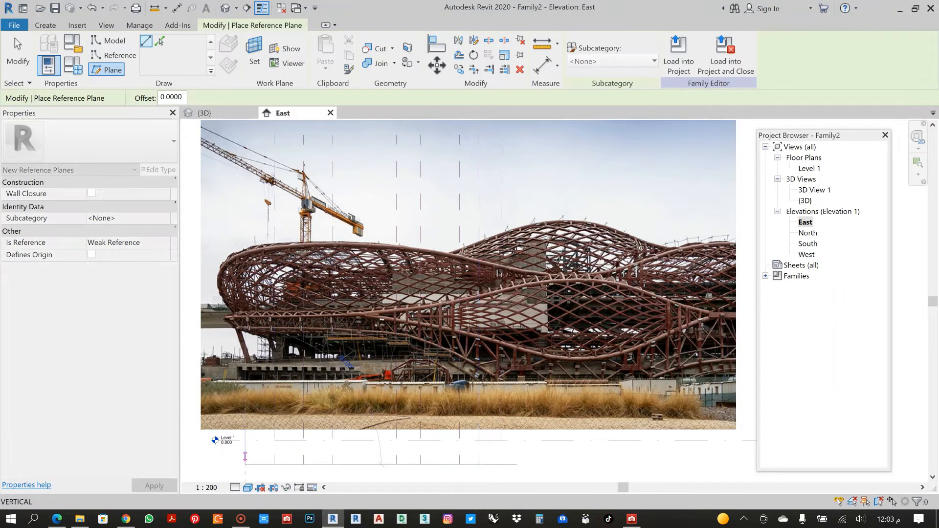
pyautogui.click(245, 135)
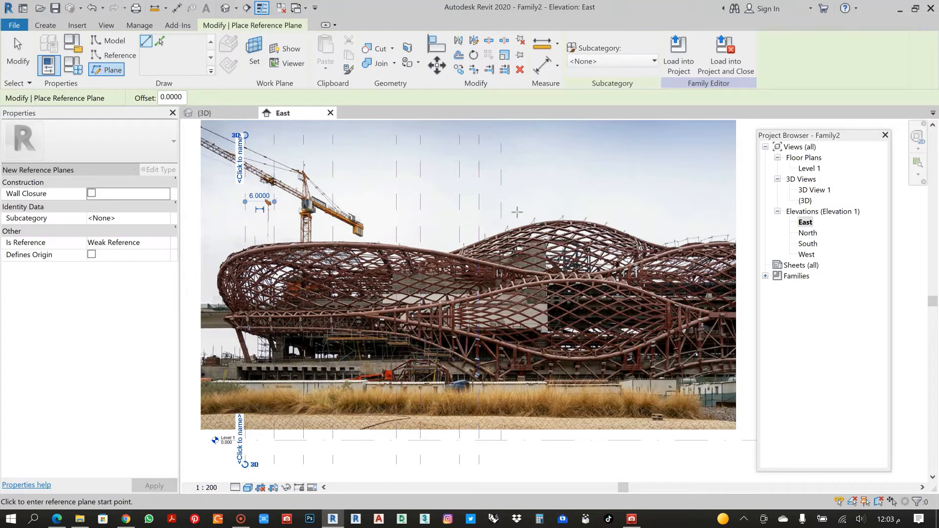
# - Draw vertical reference planes about 10.44 m right of the centre plane, 12 m beyond that, and midway between those two
pyautogui.click(553, 464)
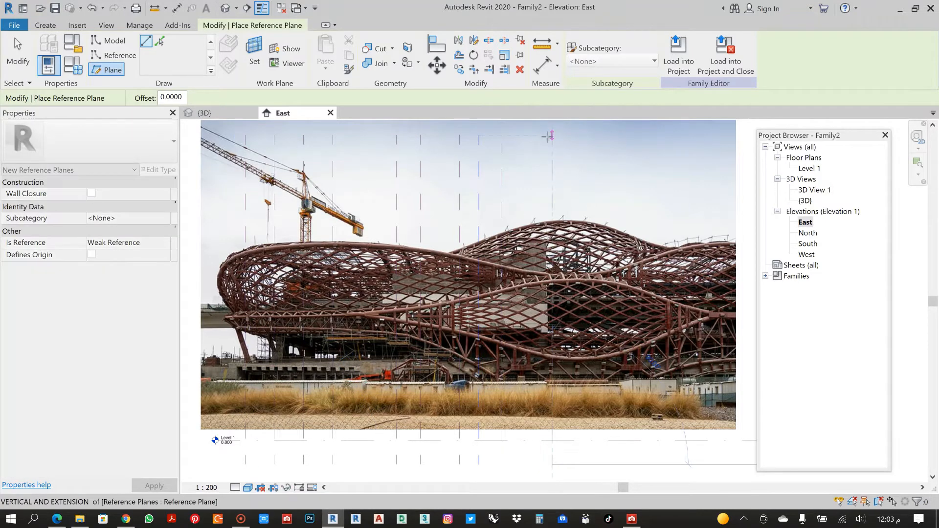
pyautogui.click(552, 135)
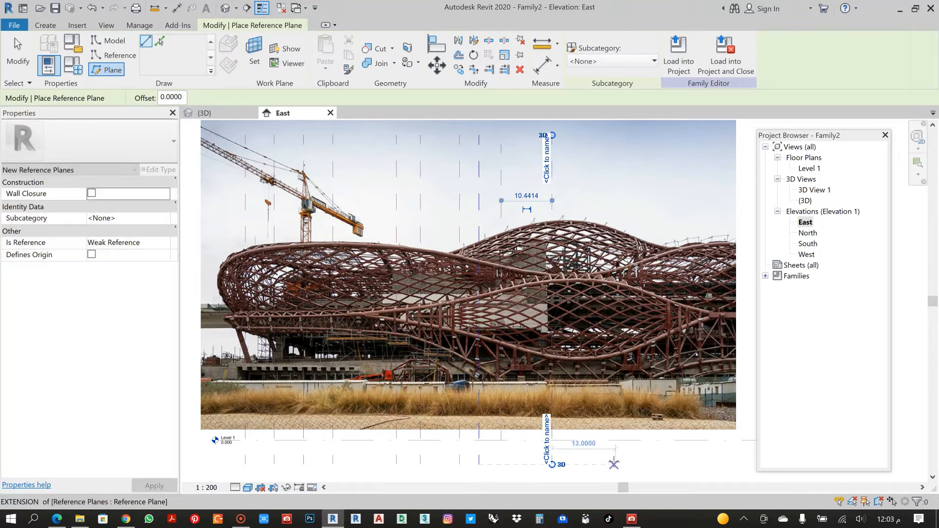
pyautogui.click(609, 464)
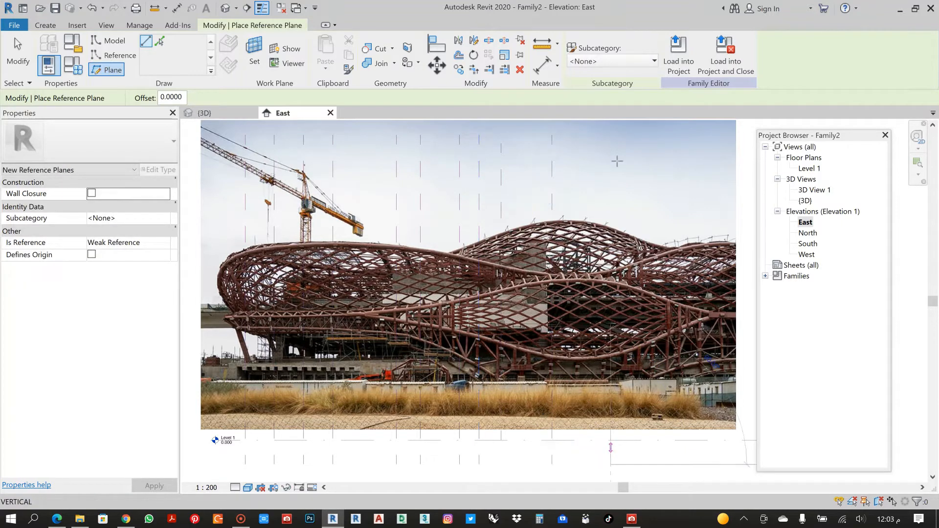
pyautogui.click(610, 136)
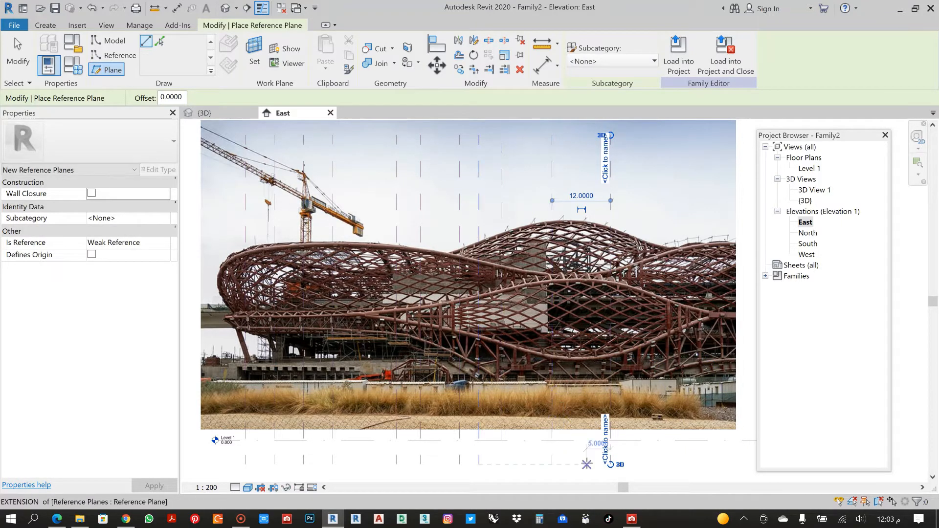
pyautogui.click(582, 464)
pyautogui.click(581, 135)
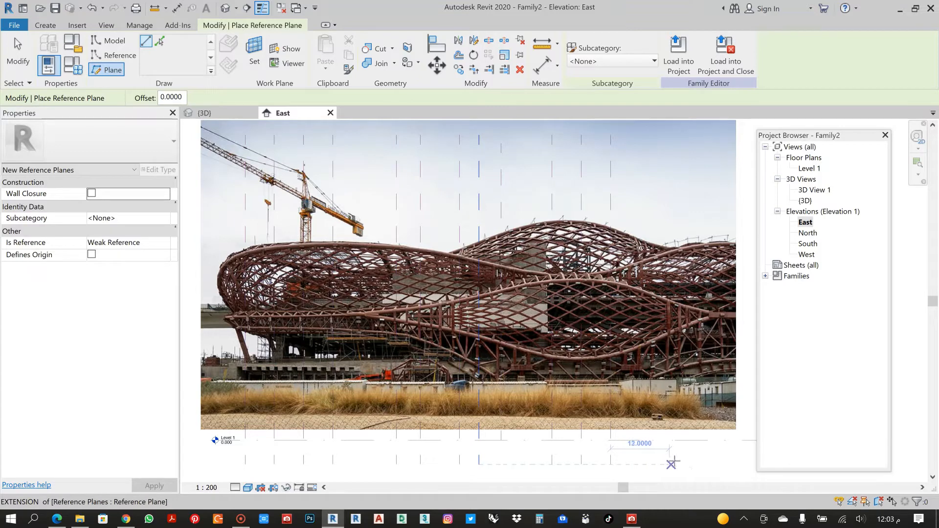
# - Add two vertical reference planes near the photo's right edge, with the outer one about 9 m beyond the inner one
pyautogui.click(676, 464)
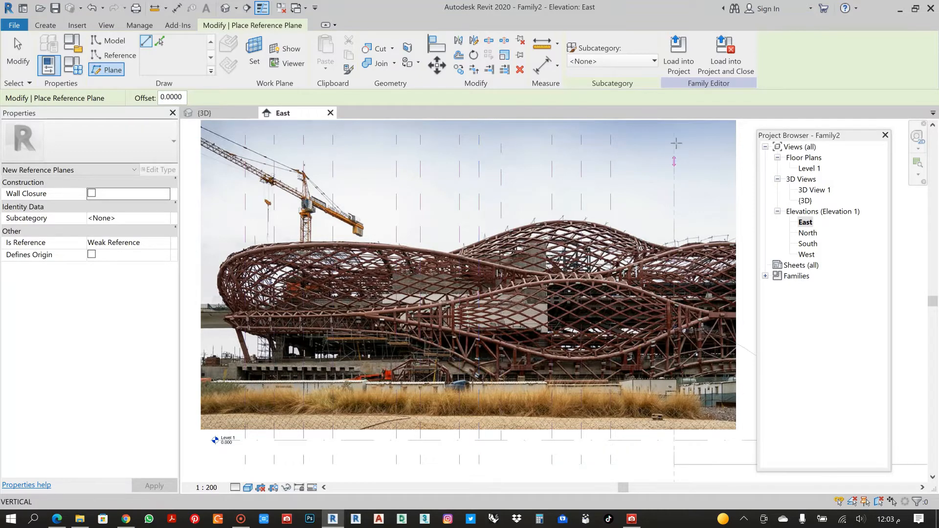
pyautogui.click(675, 143)
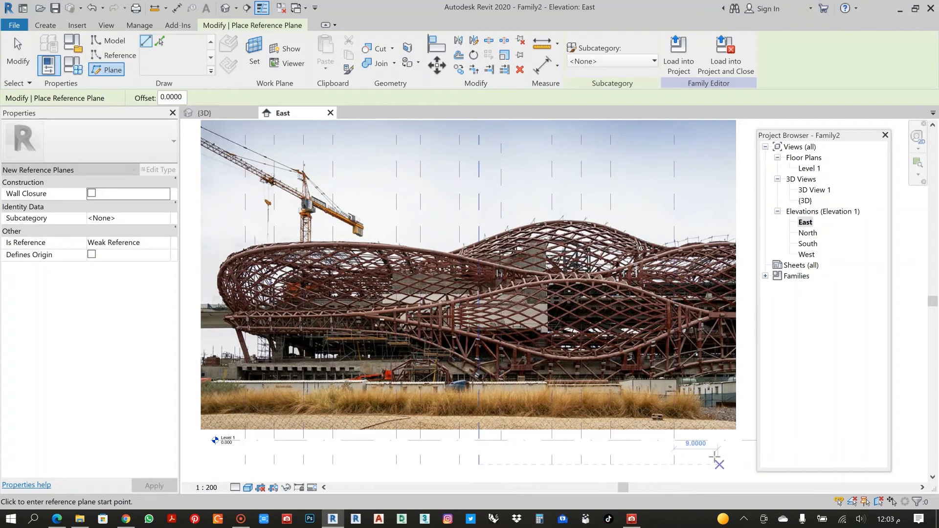
pyautogui.click(716, 464)
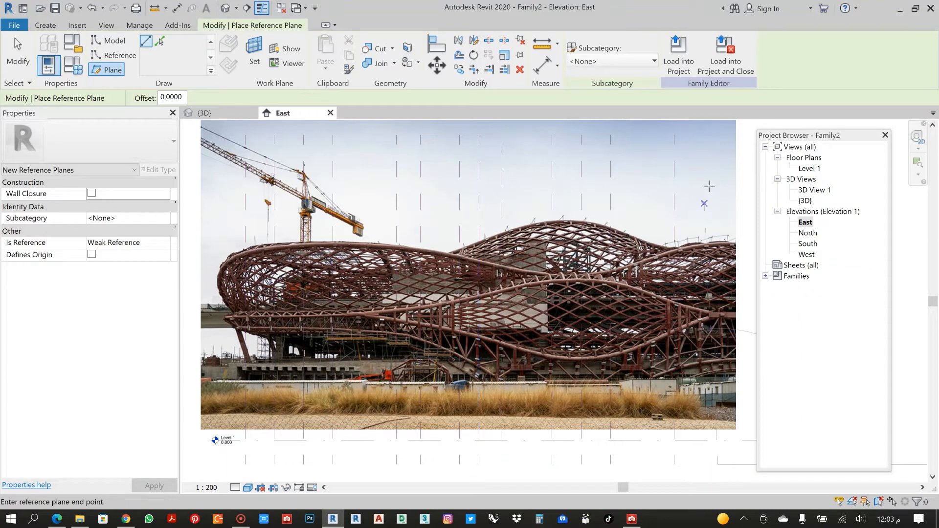
pyautogui.click(715, 135)
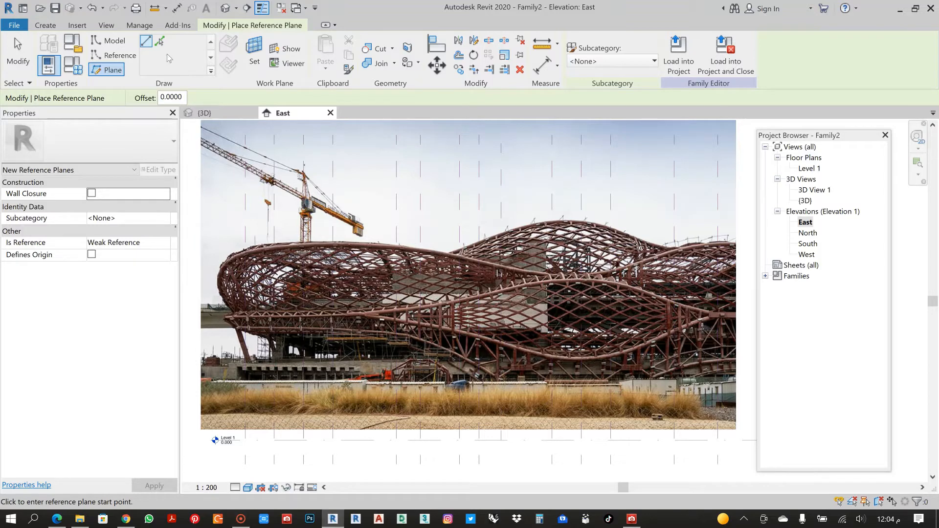
pyautogui.click(45, 27)
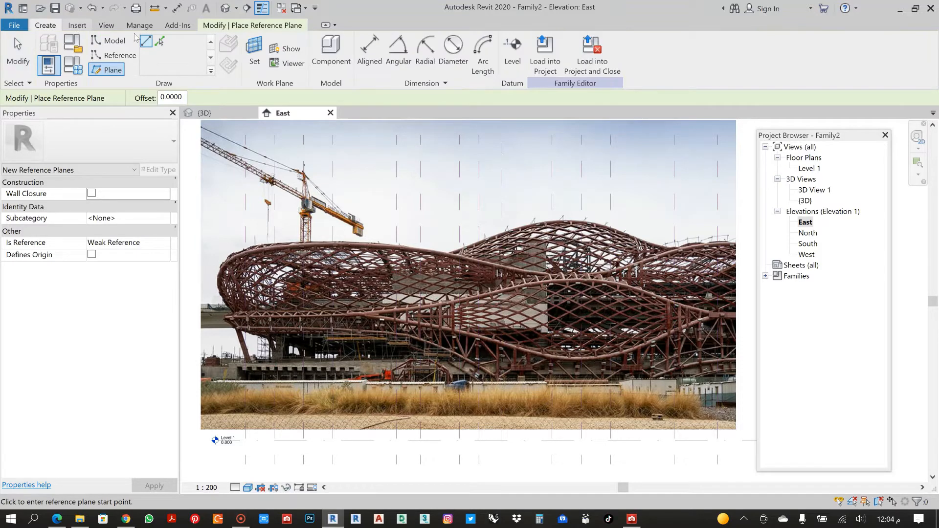
pyautogui.press('Escape')
# - Start a spline model line at the left end of the lower façade tube, placing points where its nearly level stretch crosses the reference planes
pyautogui.scroll(-1, 463, 278)
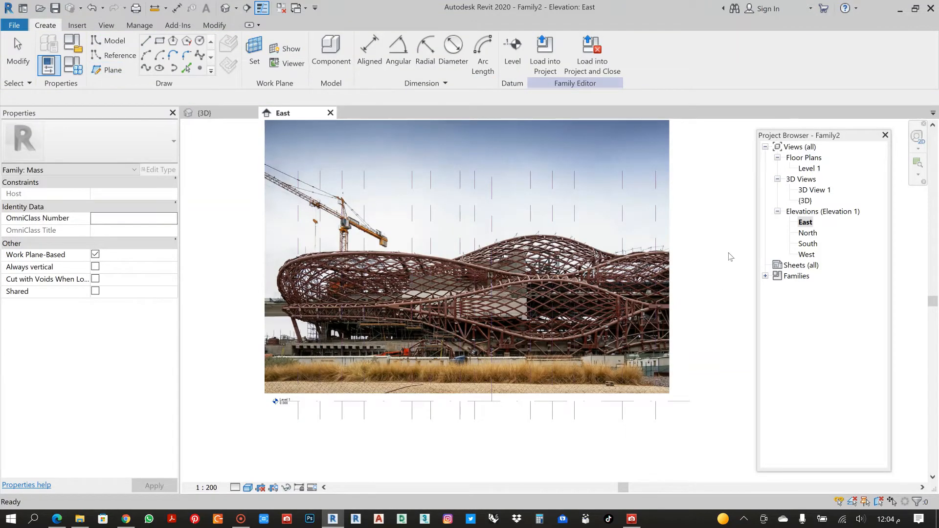
pyautogui.scroll(1, 423, 295)
pyautogui.moveTo(457, 232); pyautogui.dragTo(456, 245, button='middle')
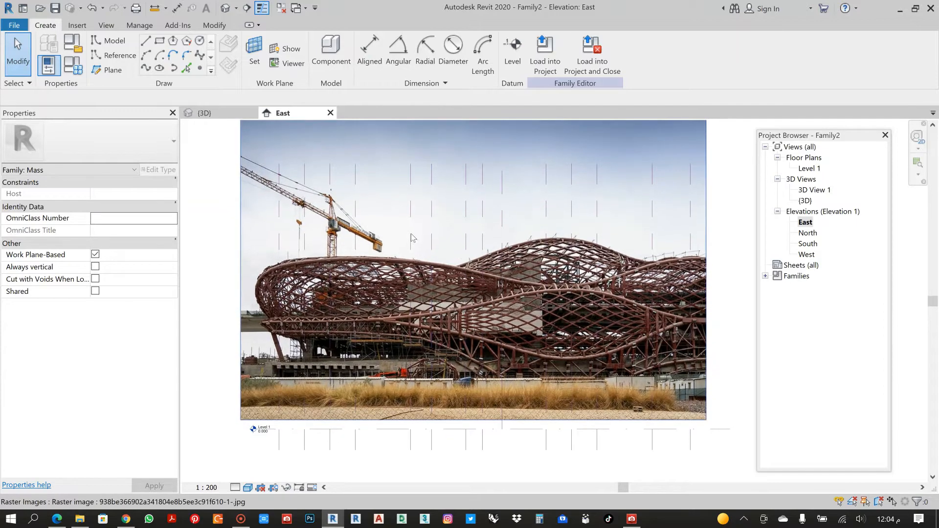
pyautogui.click(146, 67)
pyautogui.scroll(1, 284, 348)
pyautogui.scroll(3, 284, 347)
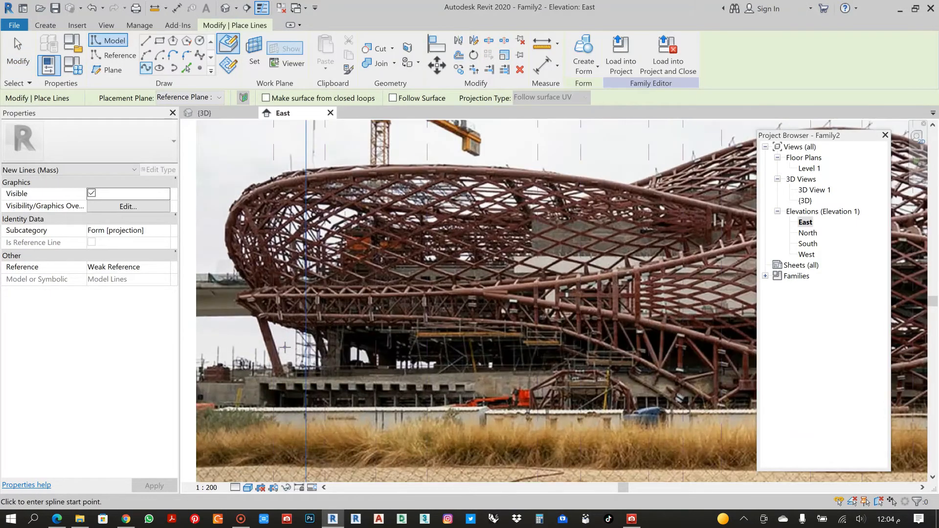
pyautogui.click(272, 287)
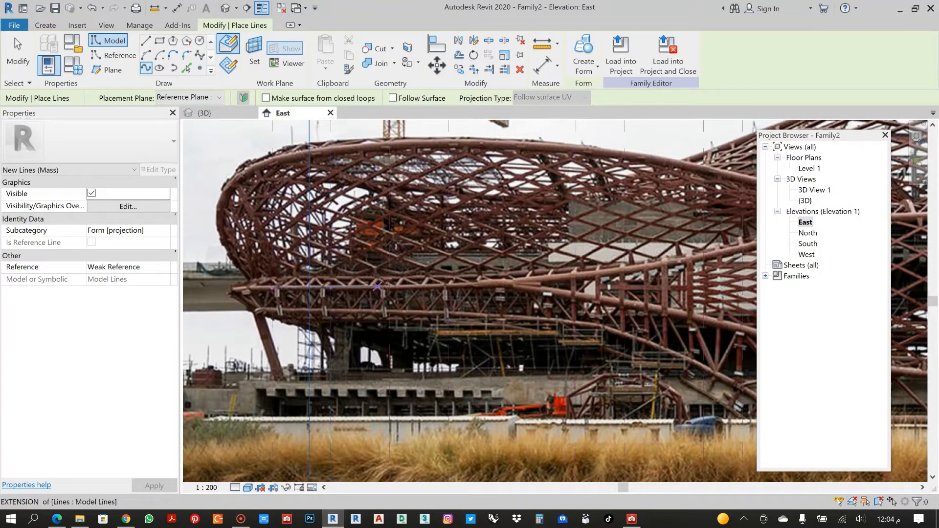
pyautogui.scroll(3, 499, 294)
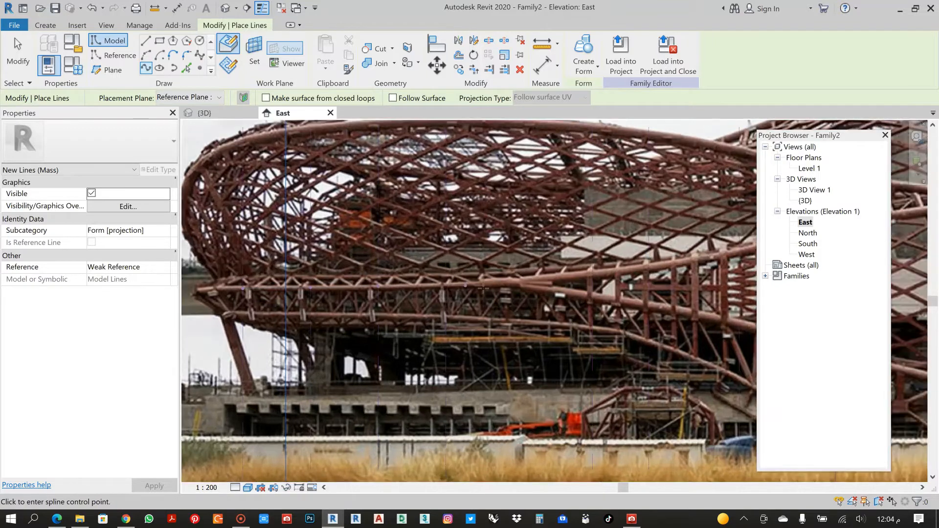
pyautogui.moveTo(498, 294); pyautogui.dragTo(466, 297, button='middle')
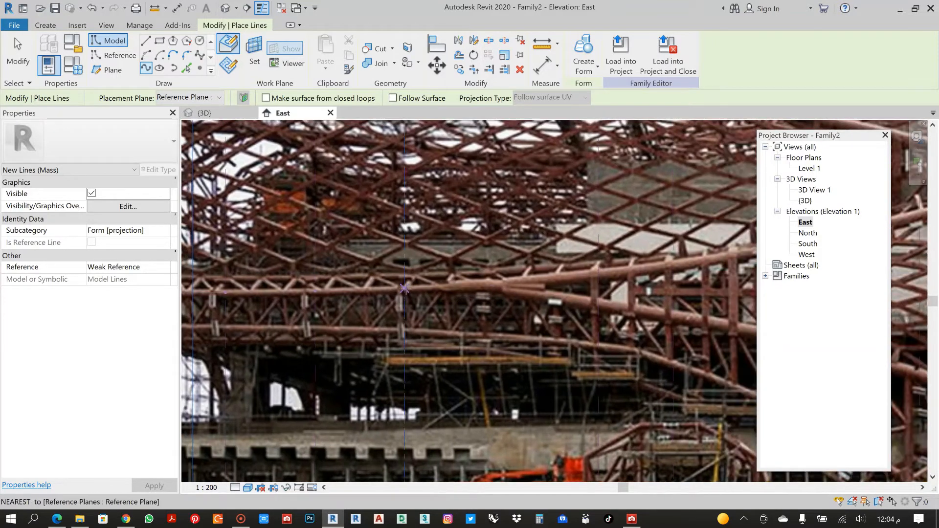
pyautogui.click(404, 287)
# - Continue the spline along the rising stretch of the lower façade's upper tube, placing points where it crosses the reference planes
pyautogui.moveTo(598, 277); pyautogui.dragTo(433, 287, button='middle')
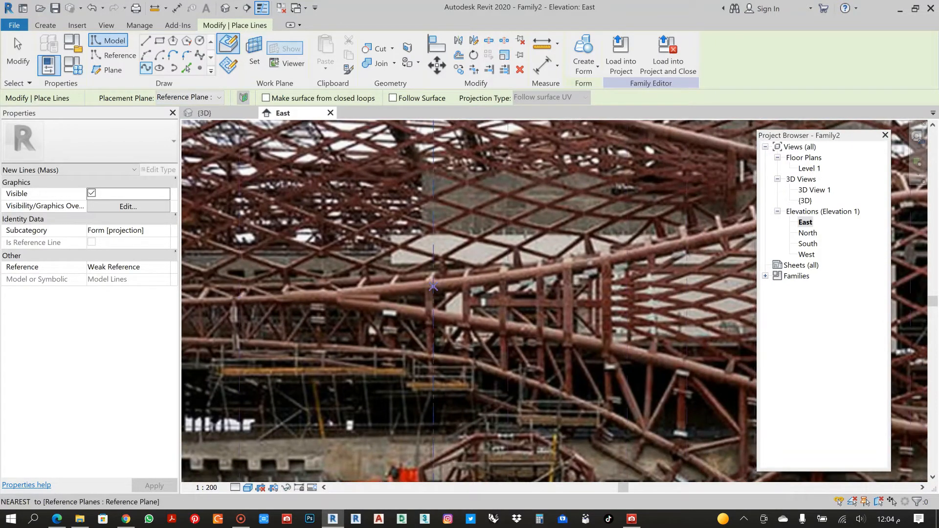
pyautogui.click(433, 284)
pyautogui.moveTo(610, 271); pyautogui.dragTo(341, 299, button='middle')
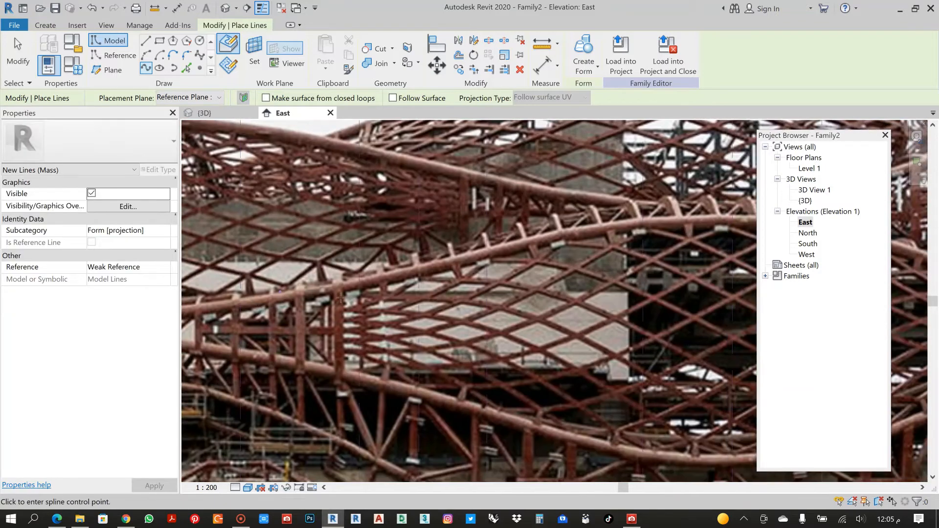
pyautogui.click(418, 270)
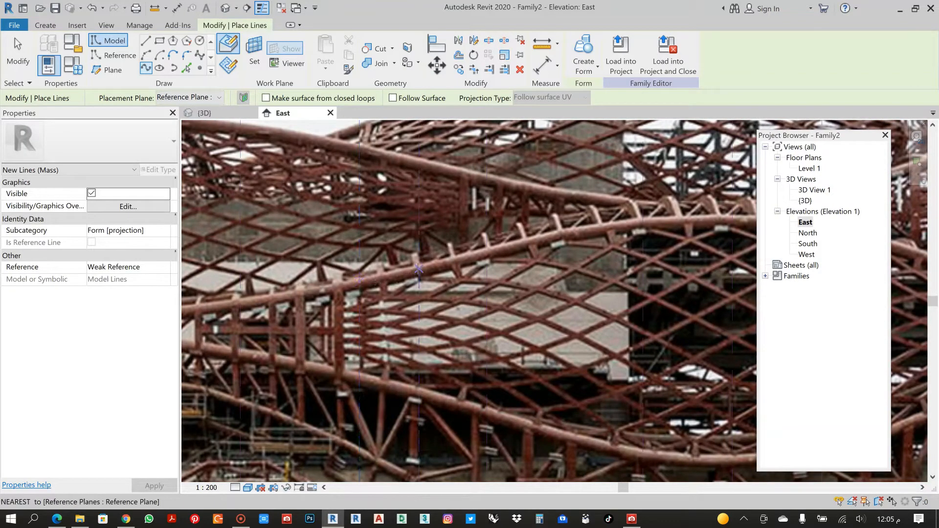
pyautogui.moveTo(418, 270); pyautogui.dragTo(334, 283, button='middle')
pyautogui.scroll(-2, 334, 283)
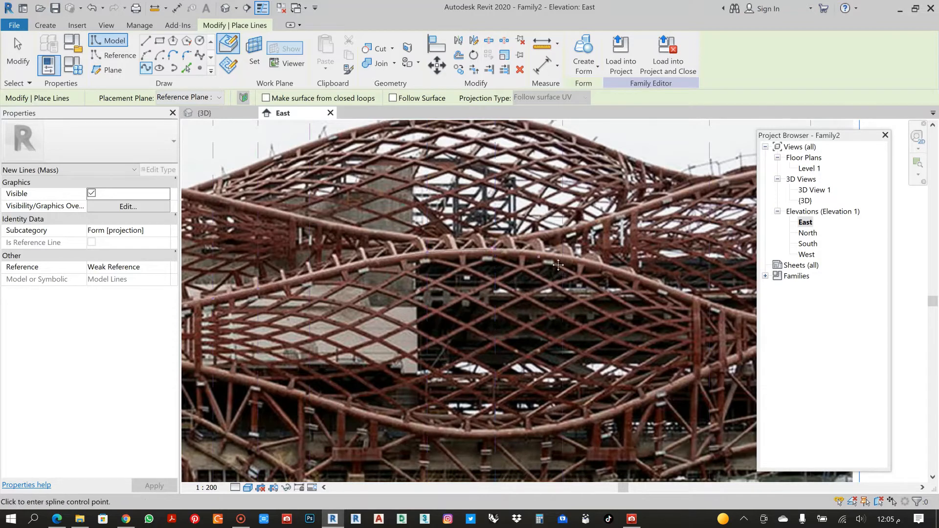
# - Carry the spline over the tube's crest and down the far slope, ending it at the right-hand tube junction on the outer reference plane
pyautogui.moveTo(494, 250); pyautogui.dragTo(439, 254, button='middle')
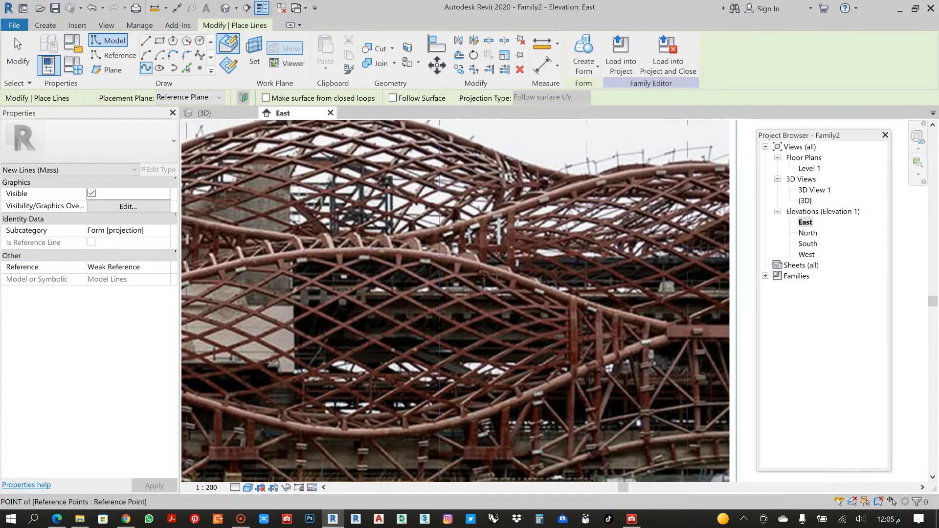
pyautogui.moveTo(586, 296); pyautogui.dragTo(433, 290, button='middle')
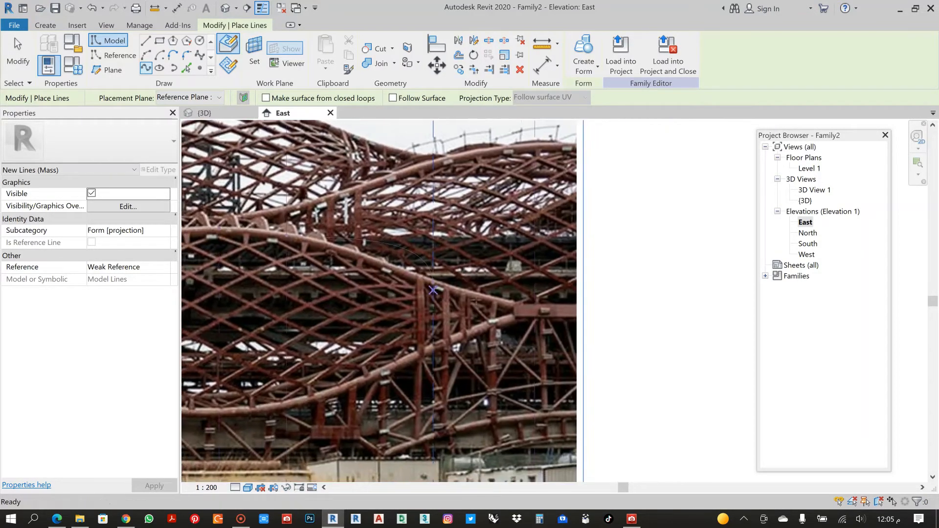
pyautogui.click(535, 306)
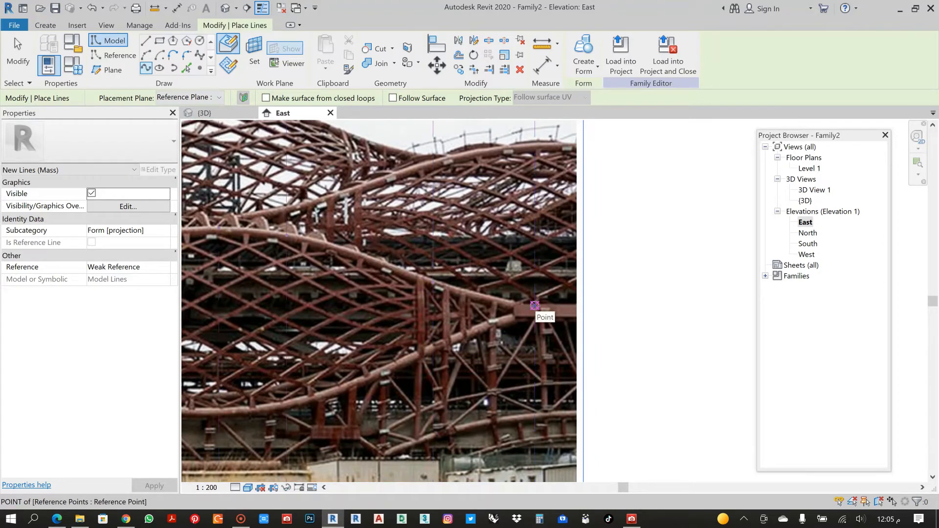
pyautogui.scroll(-1, 534, 305)
pyautogui.press('Escape')
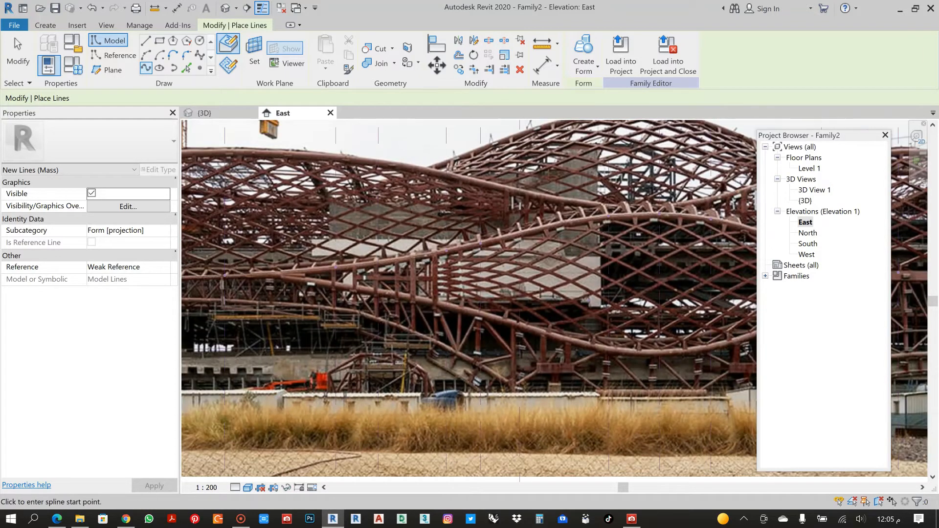
# - Start a second spline at the left end of the truss's bottom chord, placing points at the reference planes up to where it begins descending
pyautogui.moveTo(284, 290); pyautogui.dragTo(589, 298, button='middle')
pyautogui.scroll(2, 405, 300)
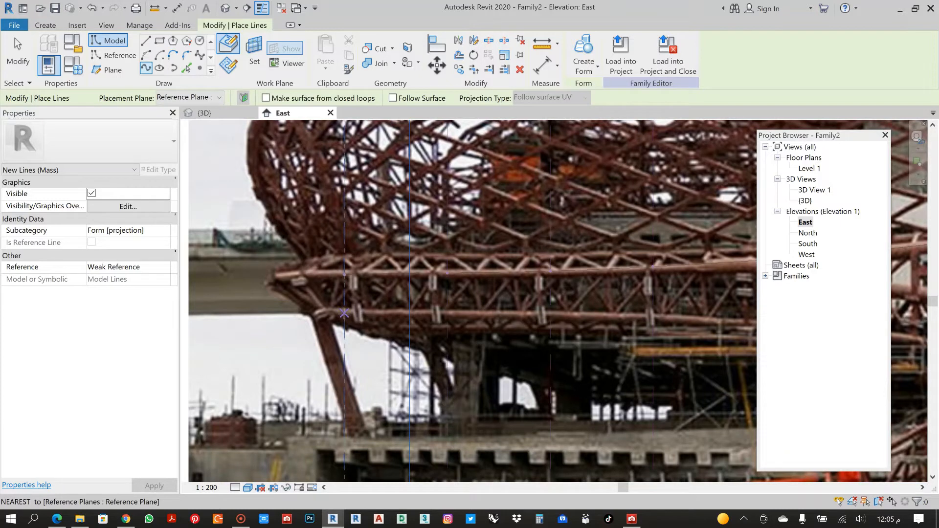
pyautogui.click(344, 315)
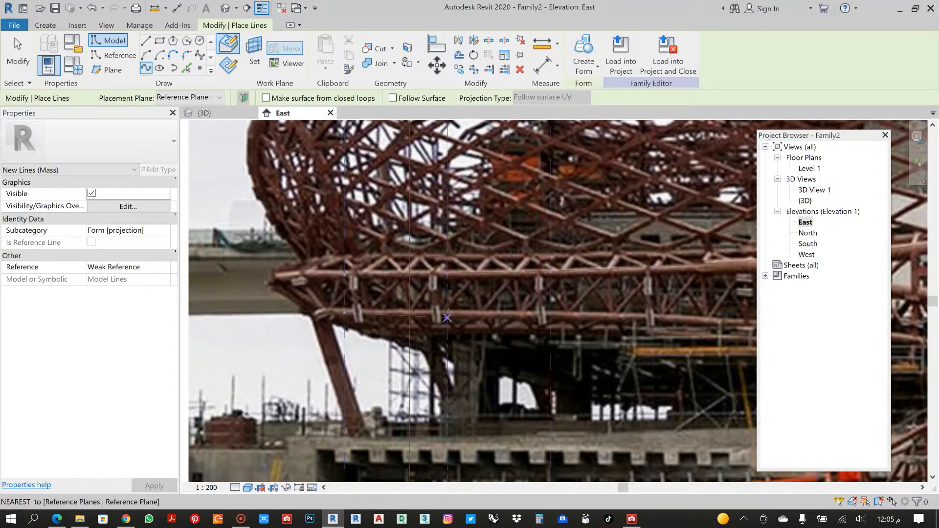
pyautogui.click(447, 314)
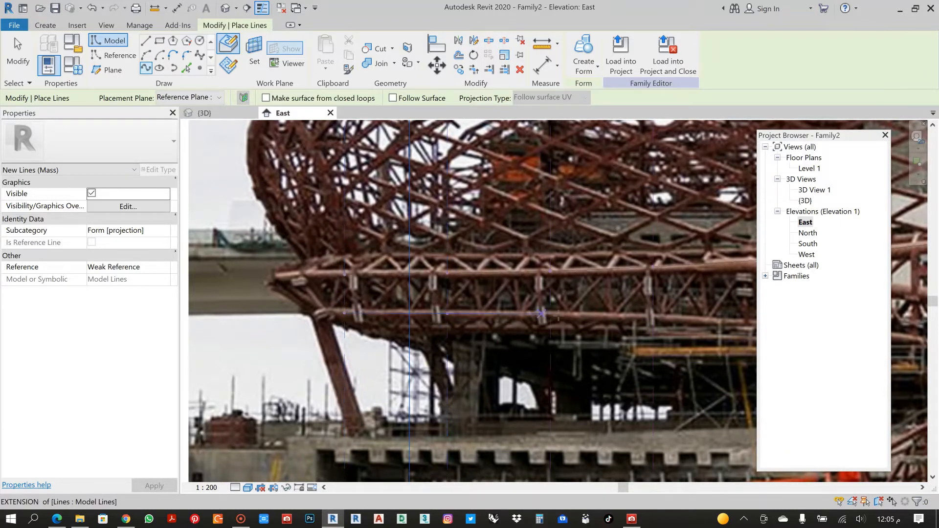
pyautogui.click(550, 316)
pyautogui.moveTo(584, 329); pyautogui.dragTo(326, 330, button='middle')
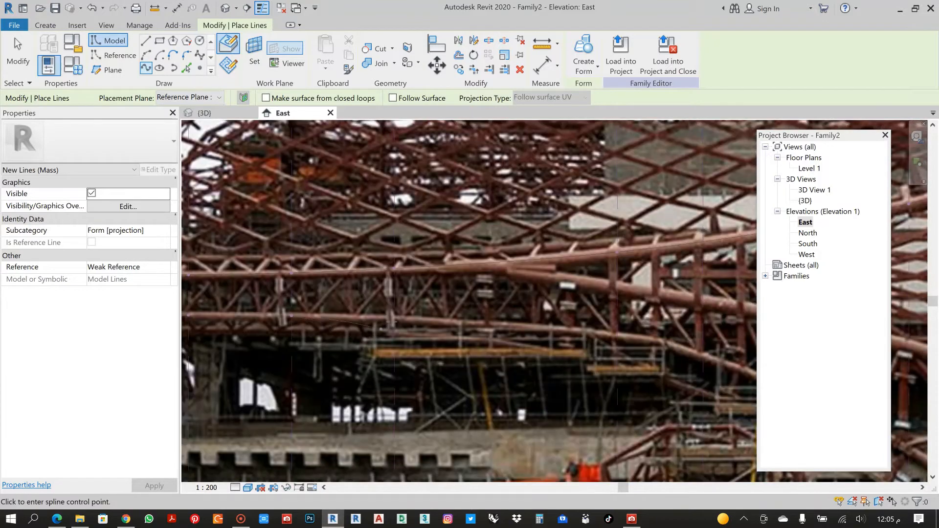
pyautogui.click(394, 317)
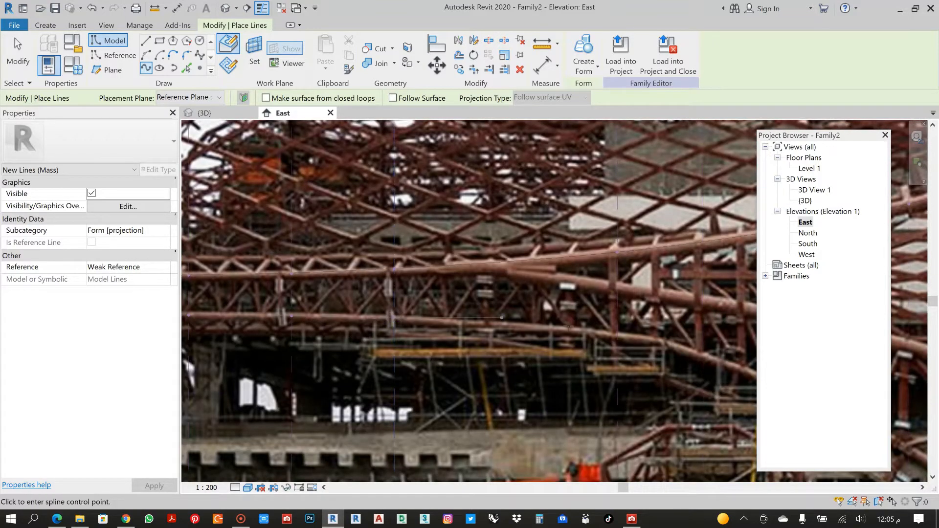
pyautogui.click(617, 331)
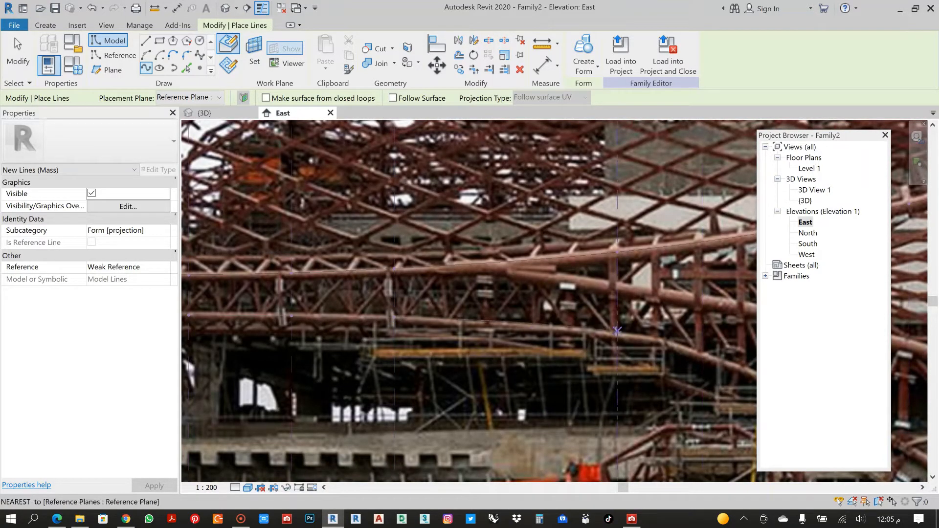
# - Continue the second spline down the descending tube to the top of the white fence at the centre reference plane
pyautogui.moveTo(617, 334); pyautogui.dragTo(366, 315, button='middle')
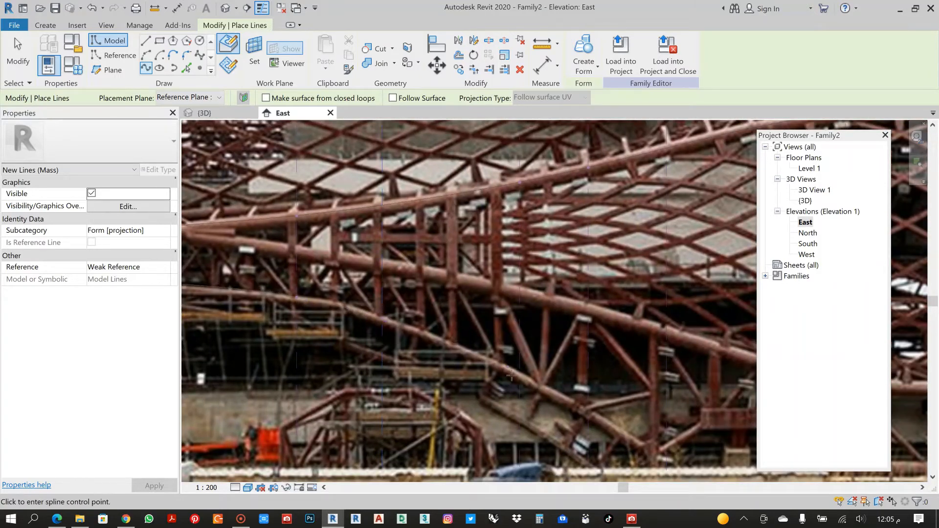
pyautogui.moveTo(520, 377); pyautogui.dragTo(283, 270, button='middle')
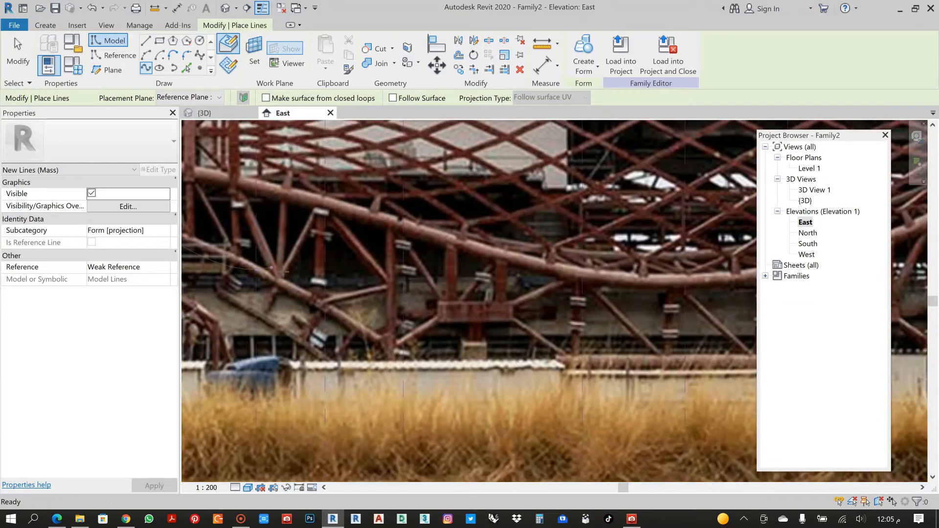
pyautogui.click(325, 307)
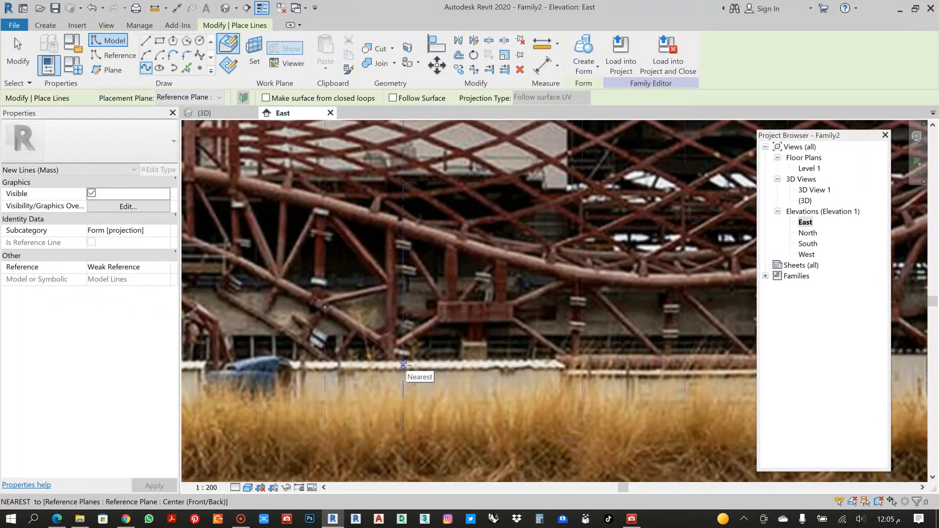
pyautogui.click(403, 365)
pyautogui.scroll(-1, 562, 373)
# - Run the second spline along the fence-top level across the next reference planes, ending it on the low curved tube near the photo's right edge
pyautogui.moveTo(562, 373); pyautogui.dragTo(357, 339, button='middle')
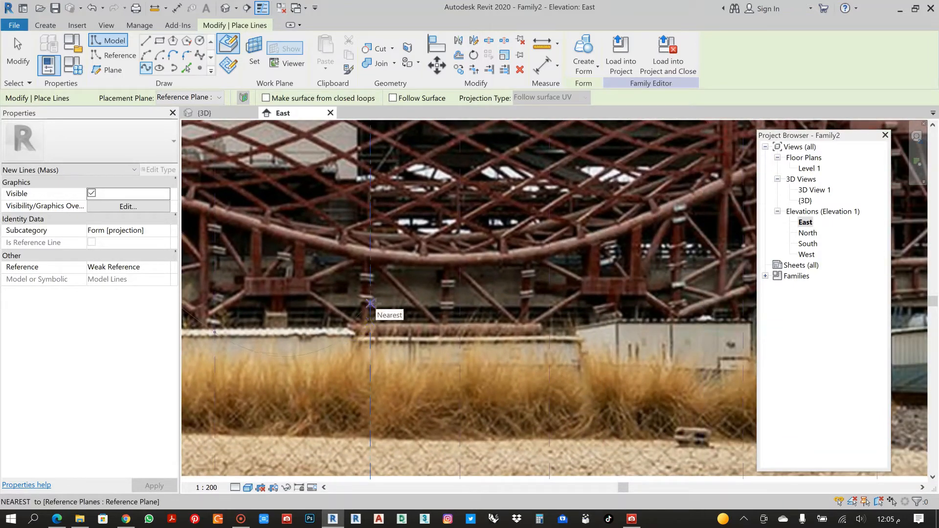
pyautogui.scroll(-1, 396, 327)
pyautogui.moveTo(396, 327); pyautogui.dragTo(532, 333, button='middle')
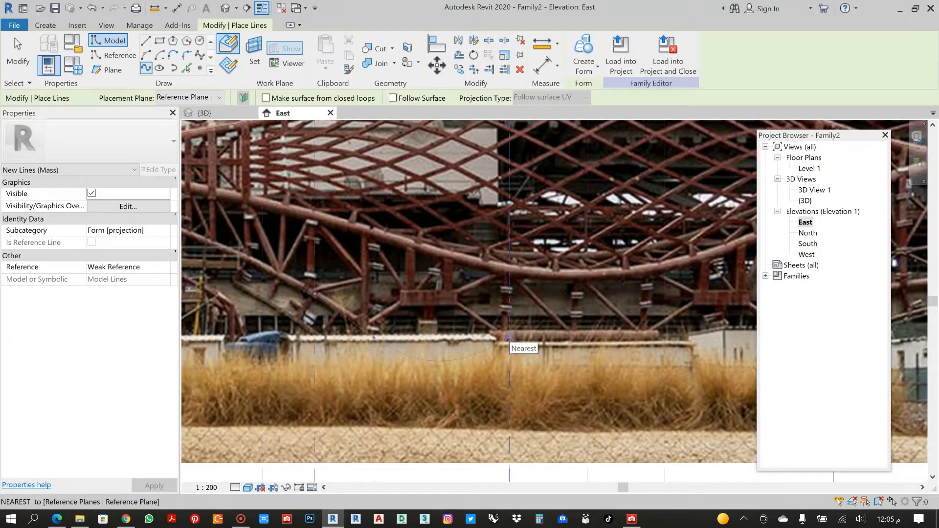
pyautogui.click(510, 337)
pyautogui.moveTo(509, 336); pyautogui.dragTo(346, 335, button='middle')
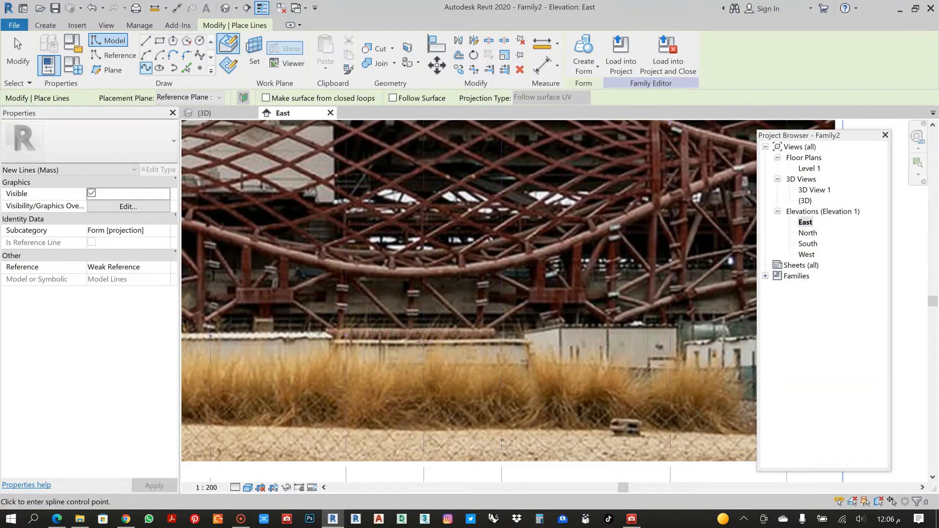
pyautogui.moveTo(501, 339); pyautogui.dragTo(314, 343, button='middle')
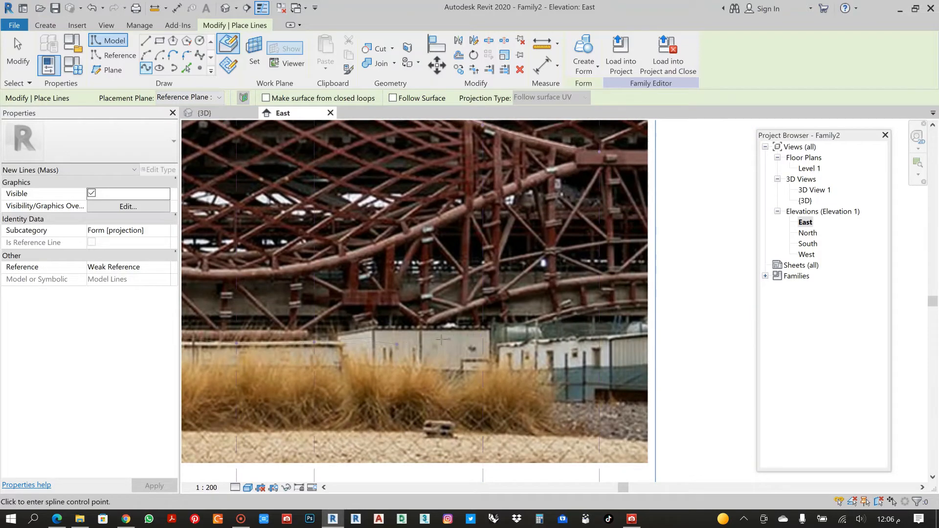
pyautogui.moveTo(482, 340); pyautogui.dragTo(307, 341, button='middle')
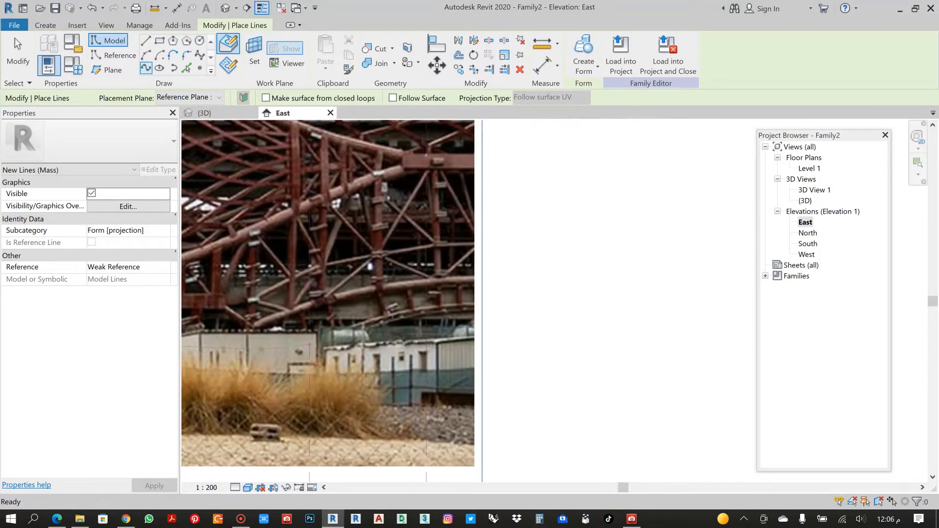
pyautogui.click(426, 285)
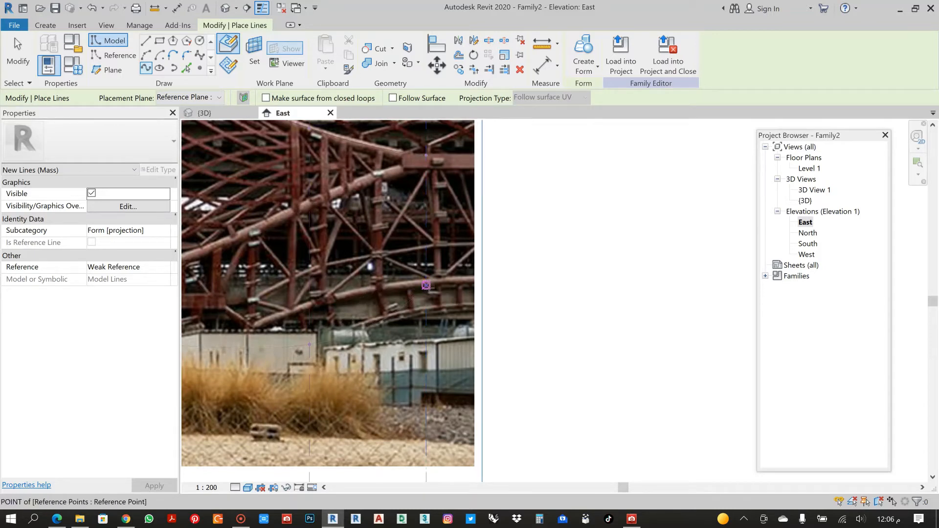
pyautogui.scroll(-1, 426, 285)
pyautogui.press('Escape')
pyautogui.press('Escape')
# - Examine both traced splines along the full façade, comparing their curves and points with the tubes in the photo
pyautogui.moveTo(535, 333); pyautogui.dragTo(839, 318, button='middle')
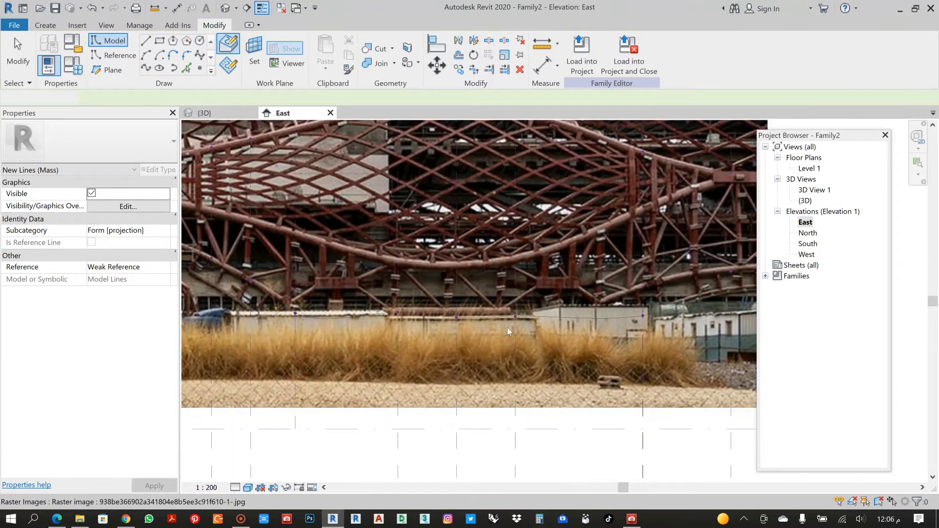
pyautogui.scroll(-1, 506, 328)
pyautogui.moveTo(425, 265); pyautogui.dragTo(729, 280, button='middle')
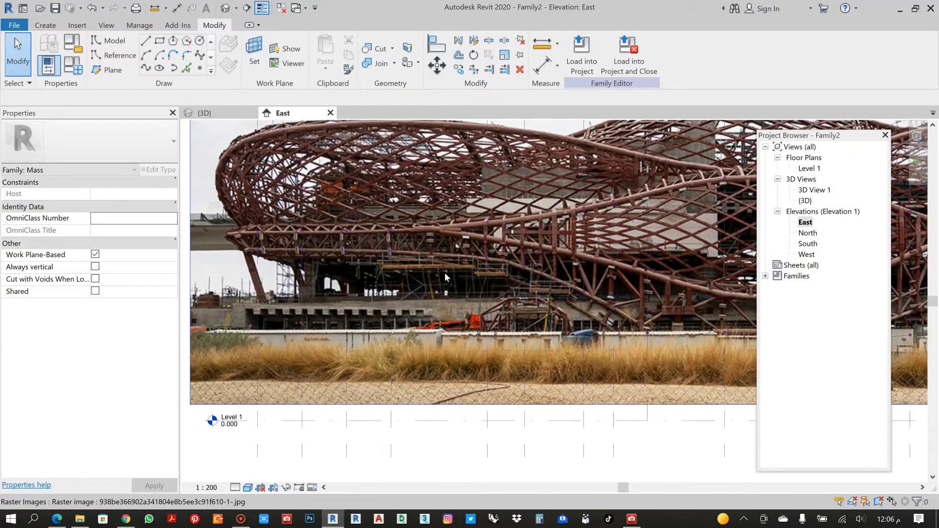
pyautogui.scroll(-1, 445, 272)
pyautogui.moveTo(491, 281); pyautogui.dragTo(346, 282, button='middle')
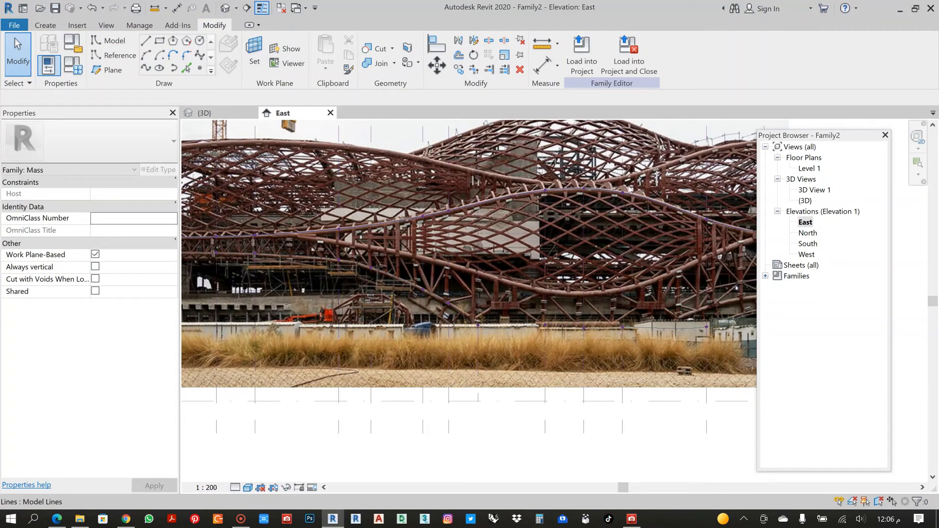
pyautogui.scroll(-1, 426, 289)
pyautogui.scroll(2, 694, 318)
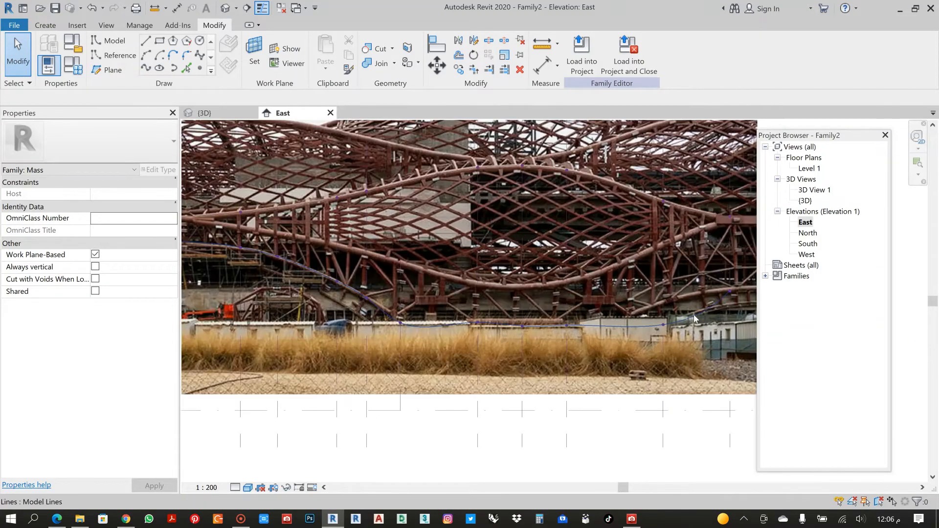
pyautogui.moveTo(694, 317); pyautogui.dragTo(567, 319, button='middle')
pyautogui.scroll(2, 580, 320)
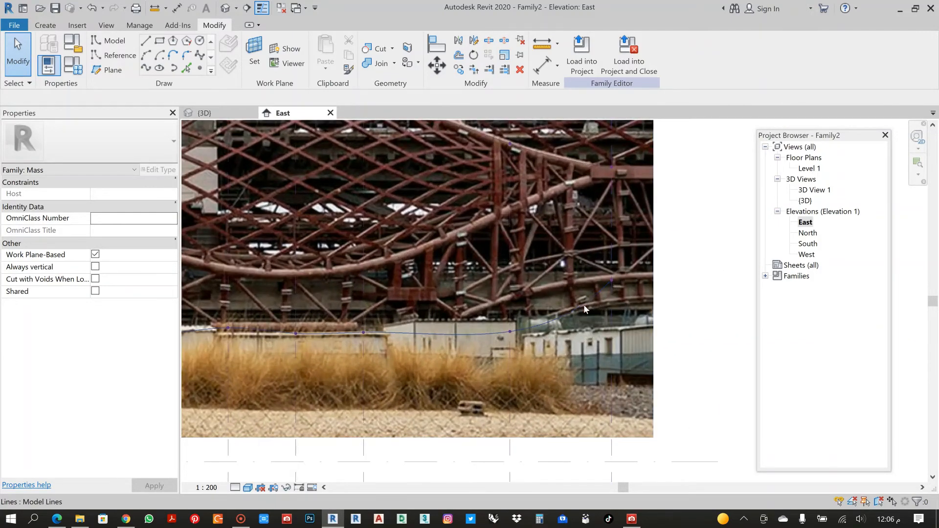
pyautogui.scroll(-4, 578, 249)
pyautogui.moveTo(547, 246); pyautogui.dragTo(638, 272, button='middle')
pyautogui.moveTo(492, 264); pyautogui.dragTo(561, 272, button='middle')
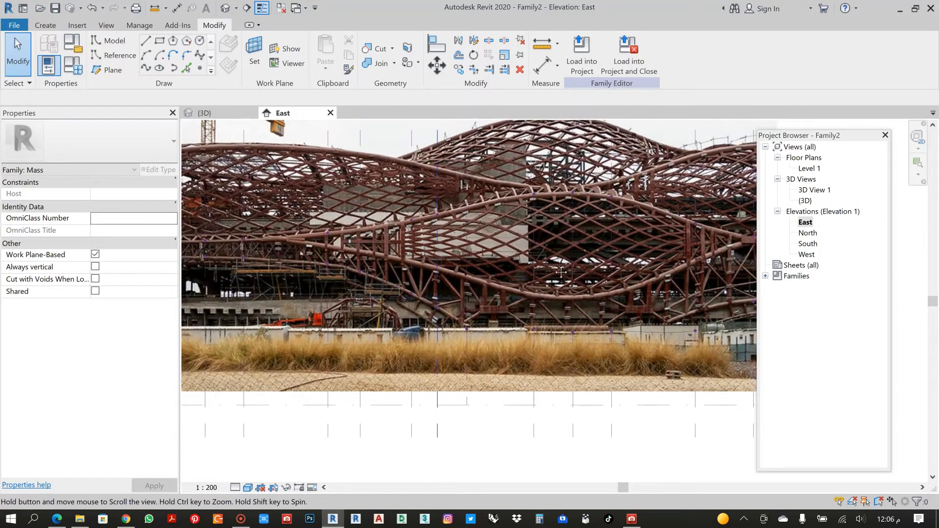
pyautogui.scroll(3, 447, 256)
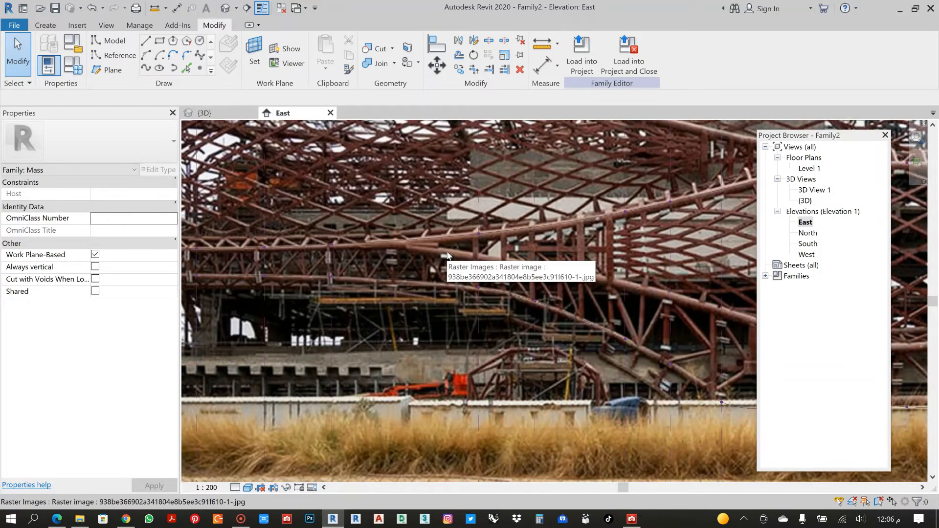
pyautogui.scroll(-3, 435, 245)
pyautogui.scroll(3, 412, 246)
pyautogui.scroll(-1, 411, 246)
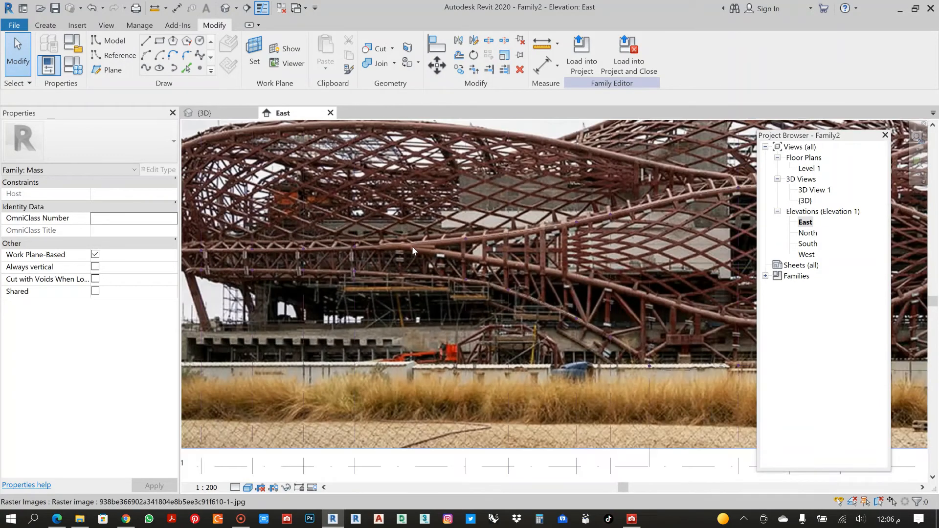
pyautogui.scroll(-3, 412, 245)
pyautogui.moveTo(435, 246); pyautogui.dragTo(412, 275, button='middle')
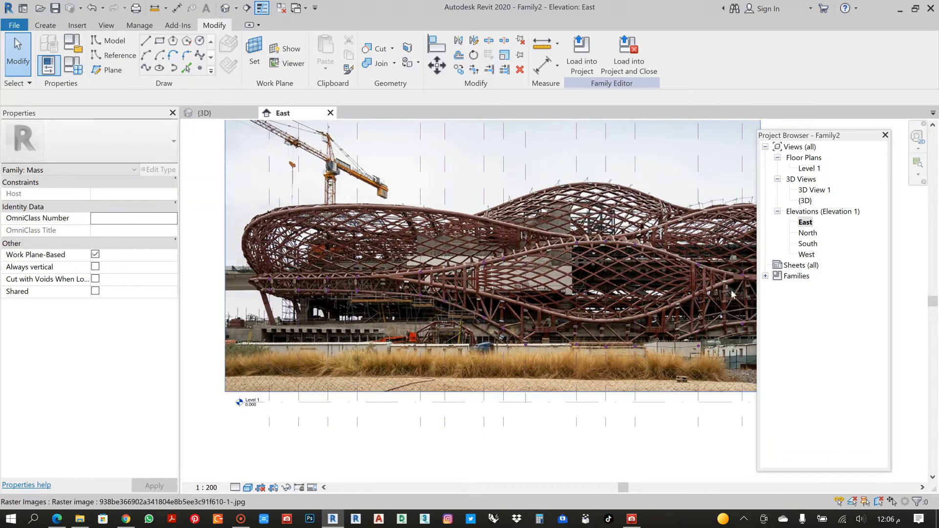
# - Draw a vertical reference plane between the existing ones through the façade's left-middle part, ending below Level 1
pyautogui.click(106, 69)
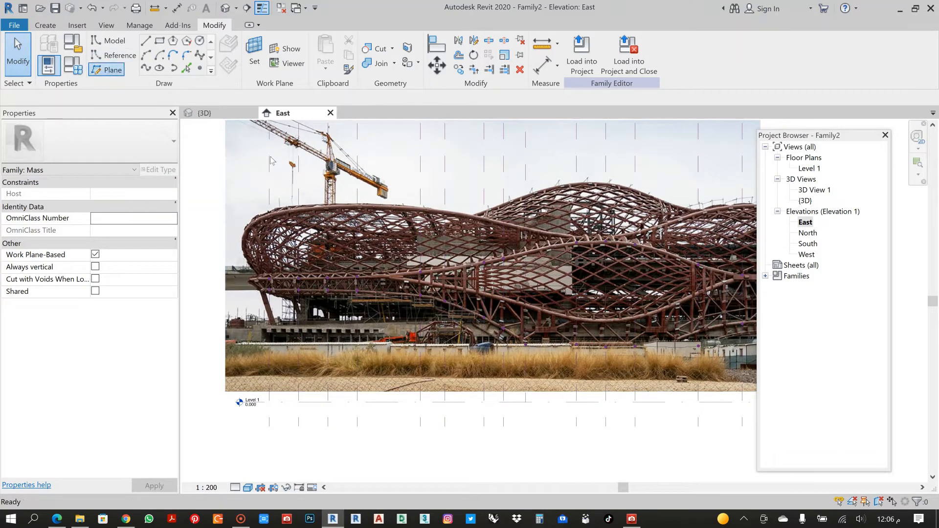
pyautogui.scroll(2, 392, 289)
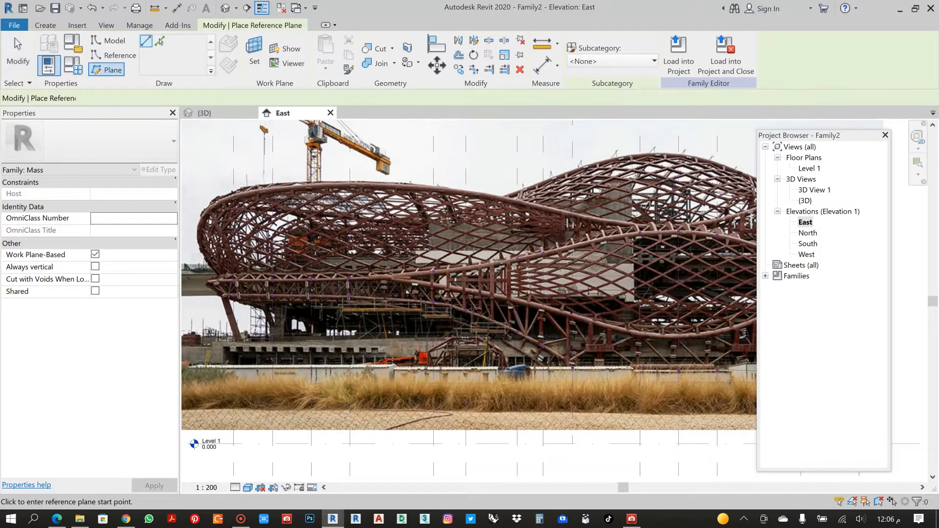
pyautogui.click(397, 145)
pyautogui.moveTo(424, 479); pyautogui.dragTo(400, 384, button='middle')
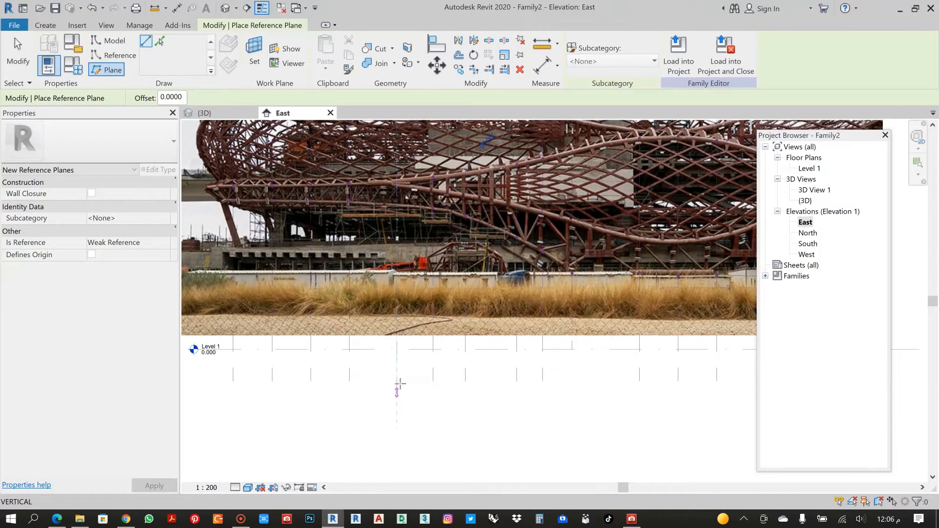
pyautogui.click(397, 381)
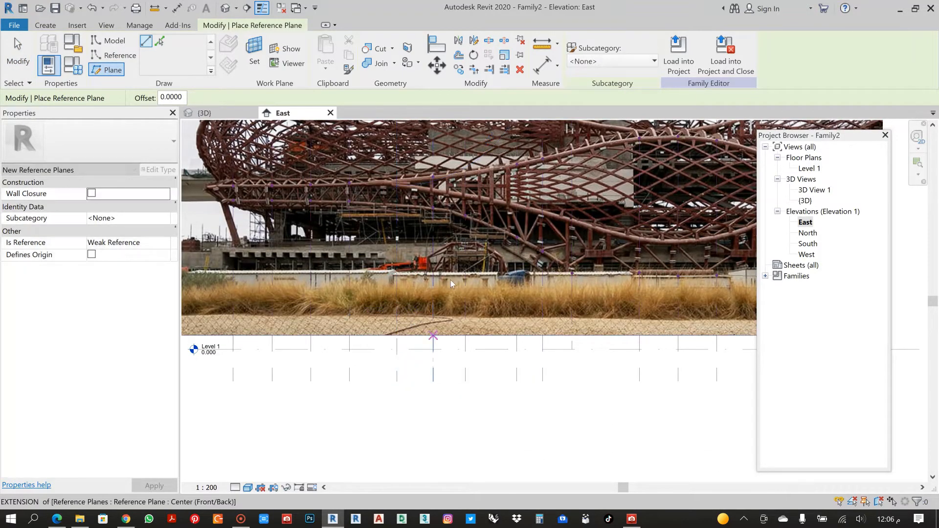
pyautogui.press('Escape')
# - Start a third spline where the lower tube forks from the truss's top chord, tracing its descent with points at the reference planes
pyautogui.scroll(4, 406, 267)
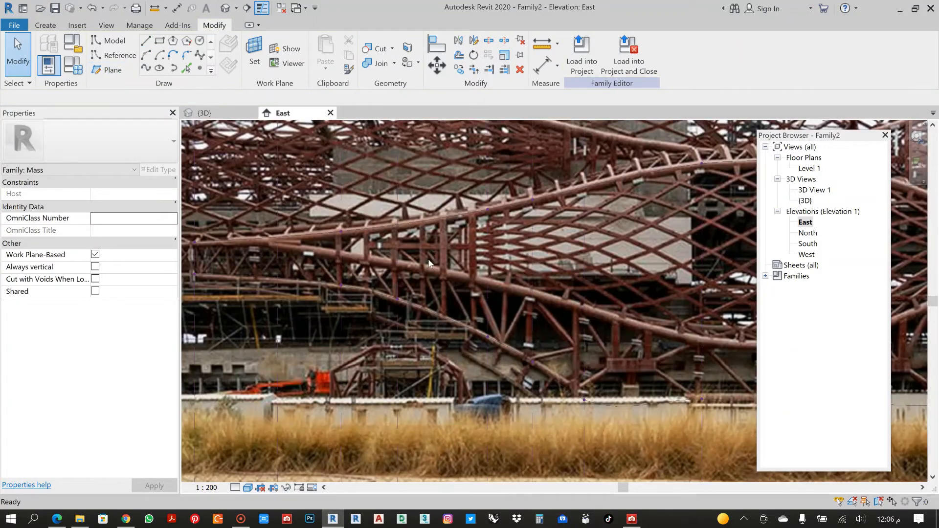
pyautogui.click(149, 70)
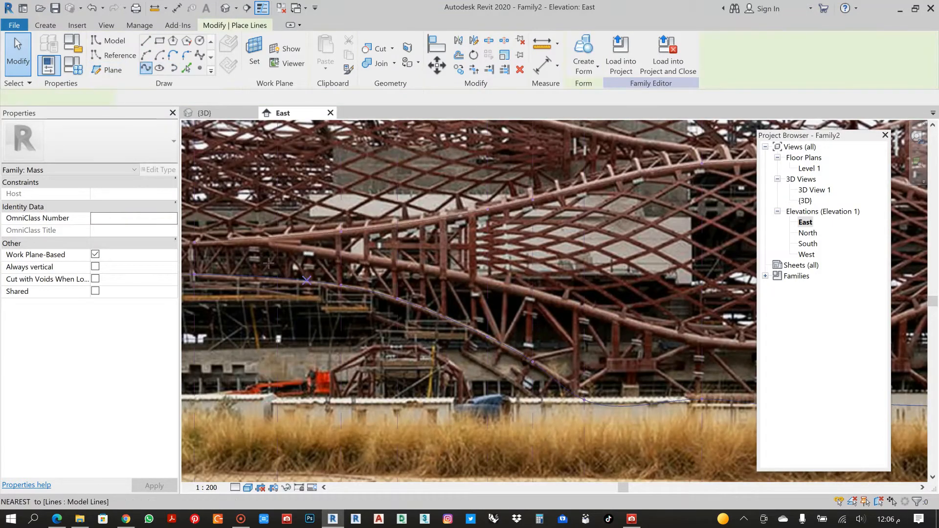
pyautogui.scroll(3, 278, 242)
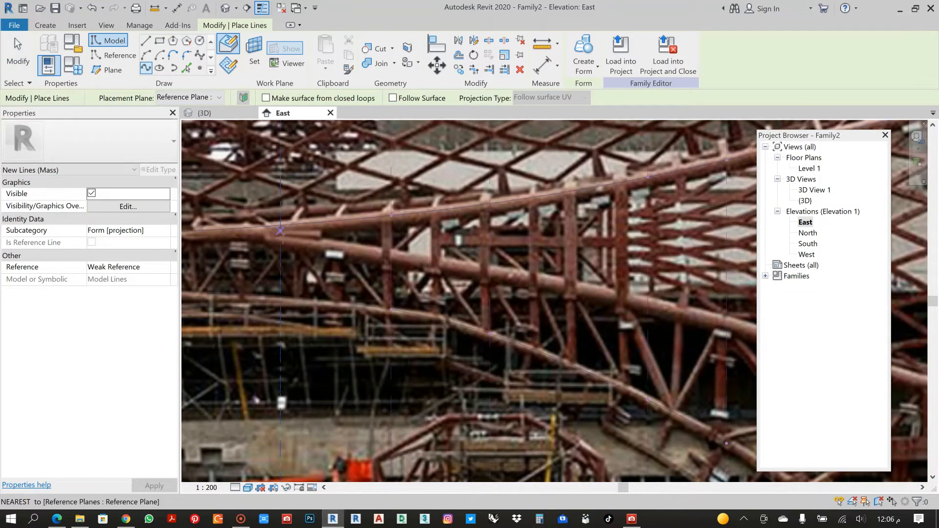
pyautogui.click(279, 240)
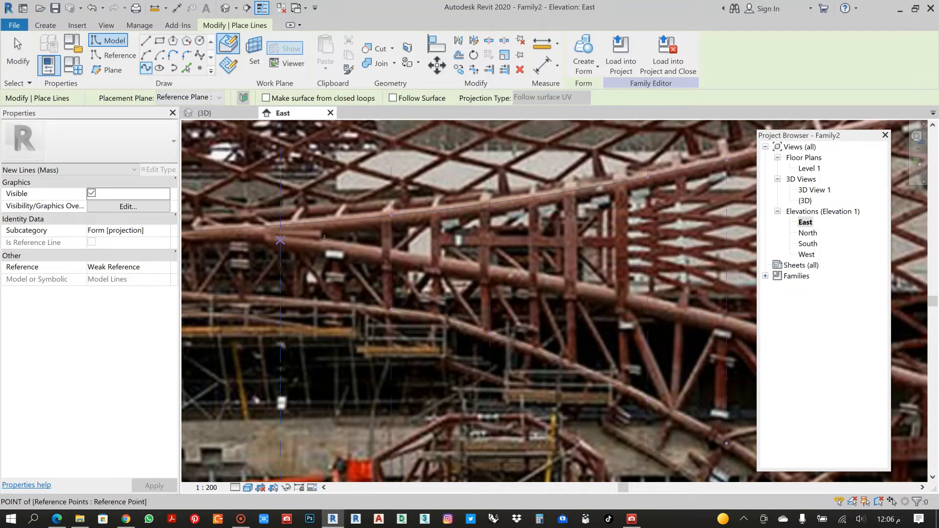
pyautogui.scroll(3, 576, 294)
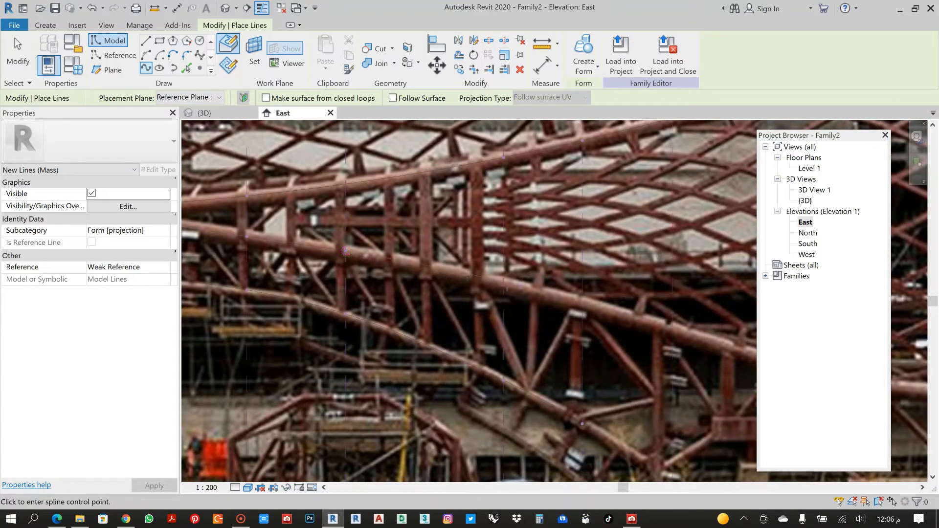
pyautogui.moveTo(503, 310); pyautogui.dragTo(387, 309, button='middle')
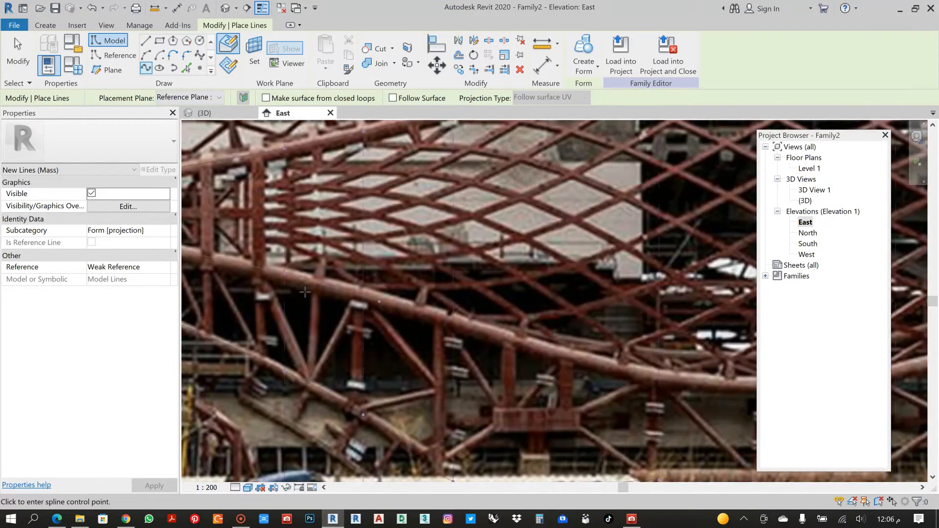
pyautogui.scroll(1, 370, 291)
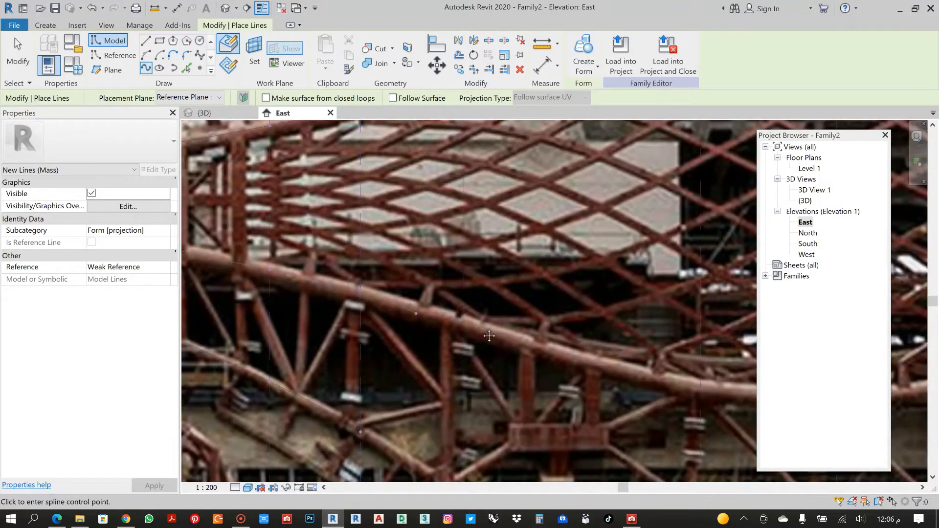
pyautogui.scroll(-1, 488, 336)
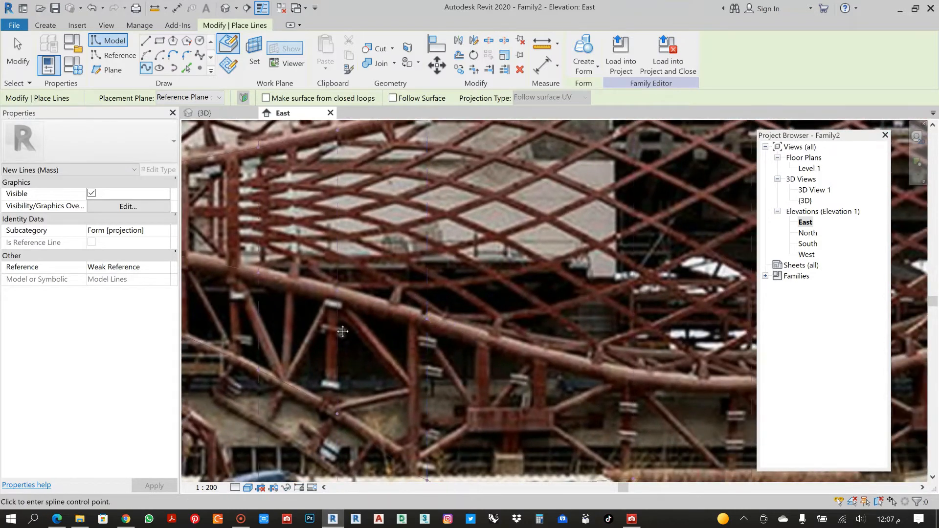
pyautogui.scroll(-1, 428, 332)
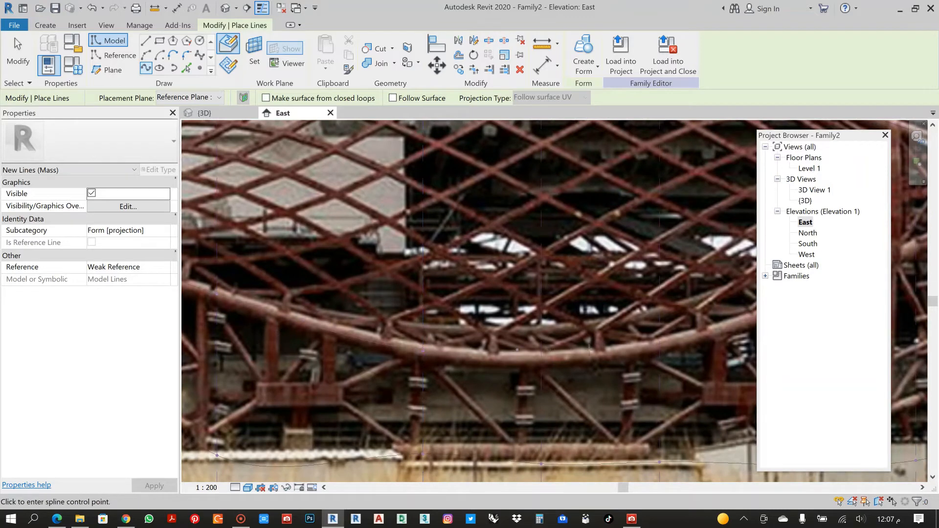
# - Continue the third spline through the tube's low point and up its rising side, ending it on the horizontal beam near the photo's right edge
pyautogui.click(542, 358)
pyautogui.click(659, 334)
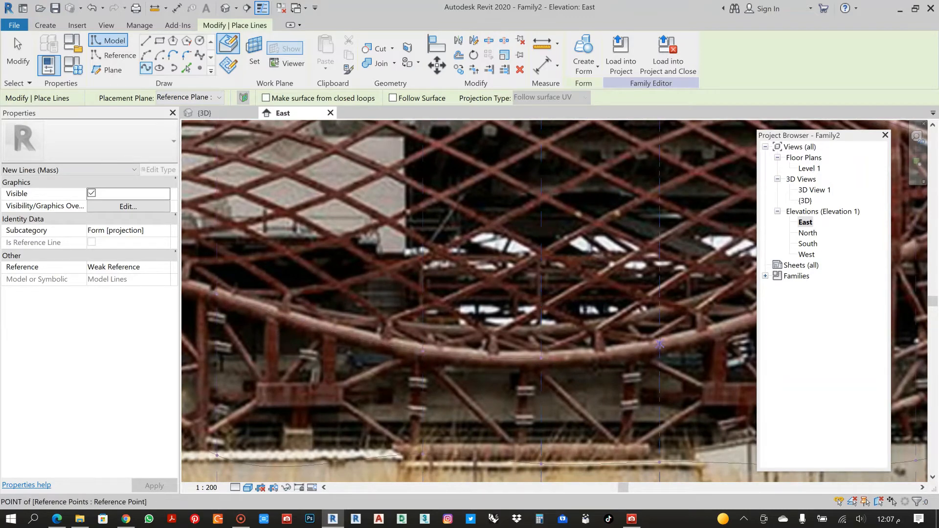
pyautogui.moveTo(472, 339); pyautogui.dragTo(123, 338, button='middle')
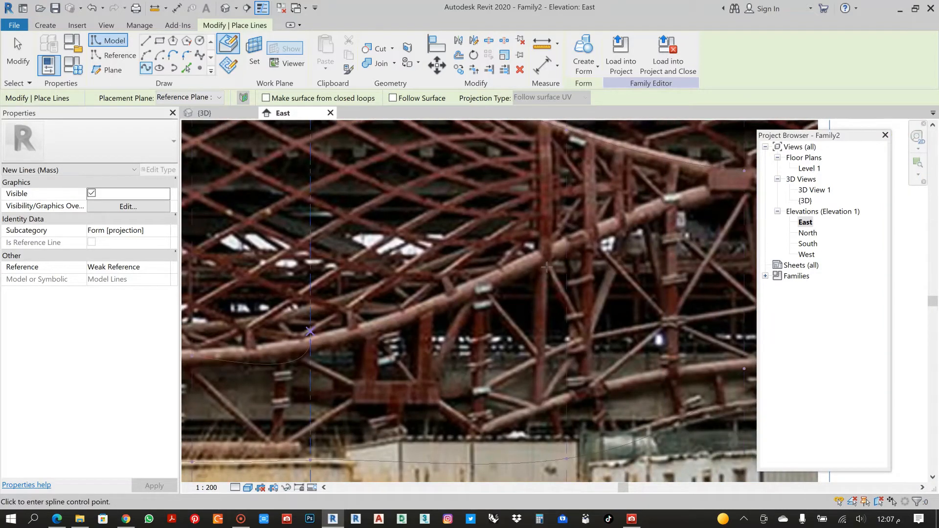
pyautogui.moveTo(652, 218); pyautogui.dragTo(426, 266, button='middle')
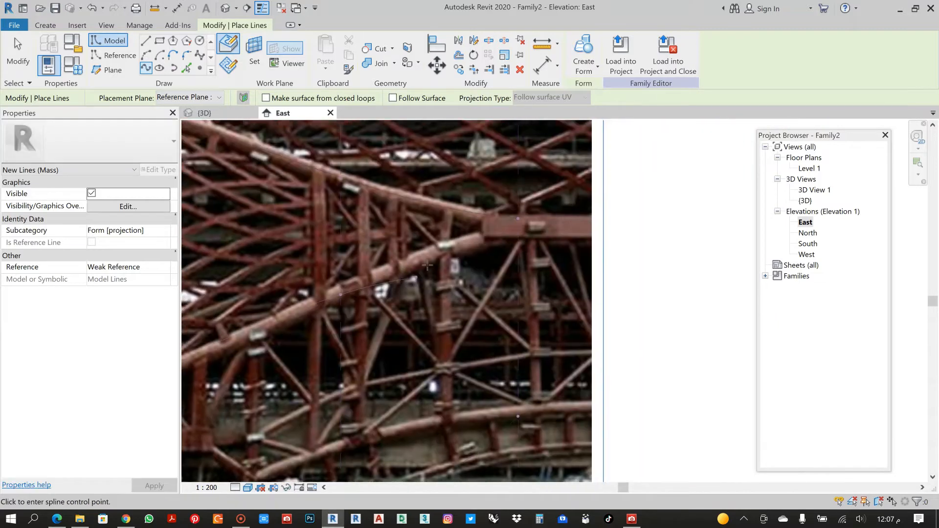
pyautogui.scroll(1, 497, 238)
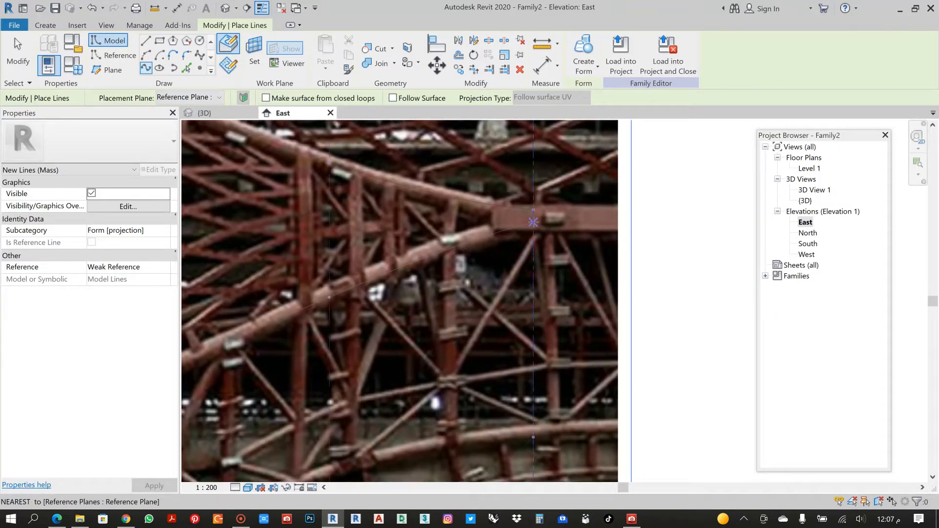
pyautogui.click(533, 222)
pyautogui.scroll(-4, 528, 288)
pyautogui.press('Escape')
pyautogui.press('Escape')
pyautogui.scroll(-3, 430, 311)
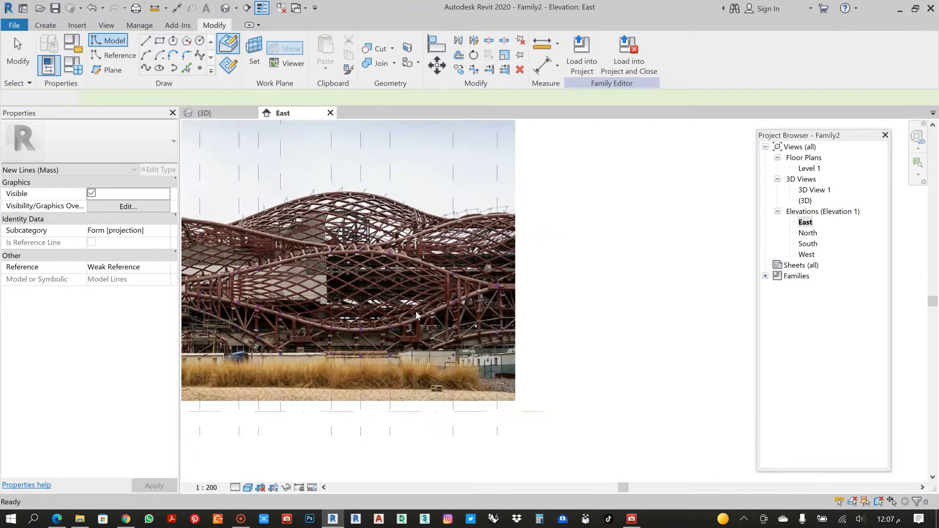
pyautogui.press('Escape')
# - Examine the three traced splines along the façade, comparing their points with the tubes from the truss's left end to the right side
pyautogui.scroll(3, 481, 293)
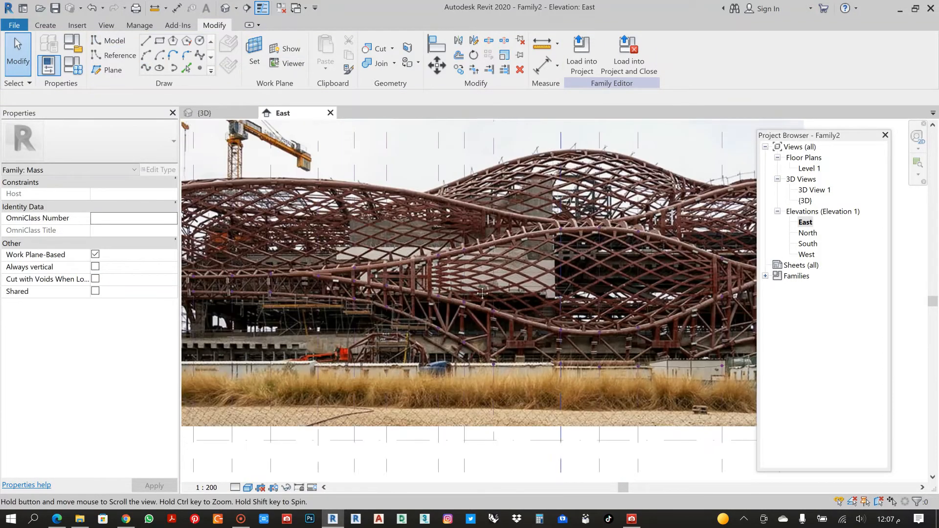
pyautogui.scroll(5, 294, 291)
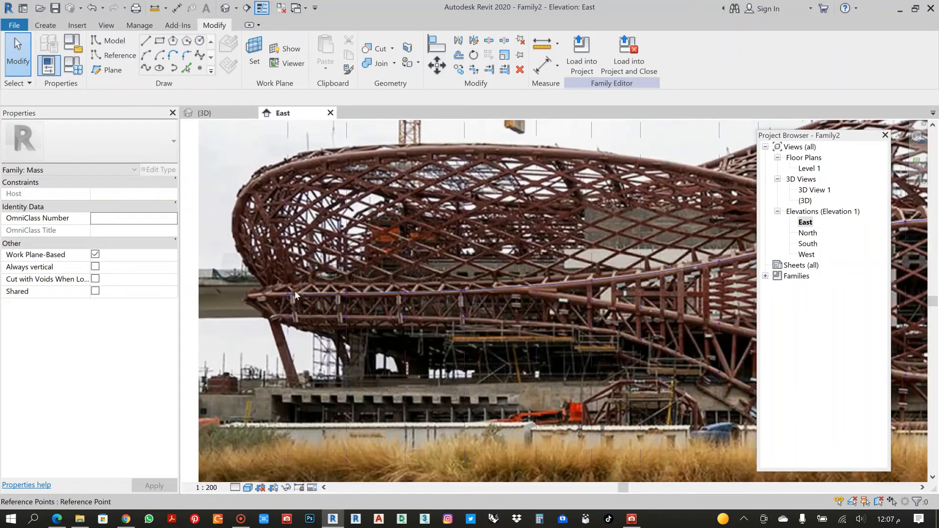
pyautogui.scroll(-3, 258, 282)
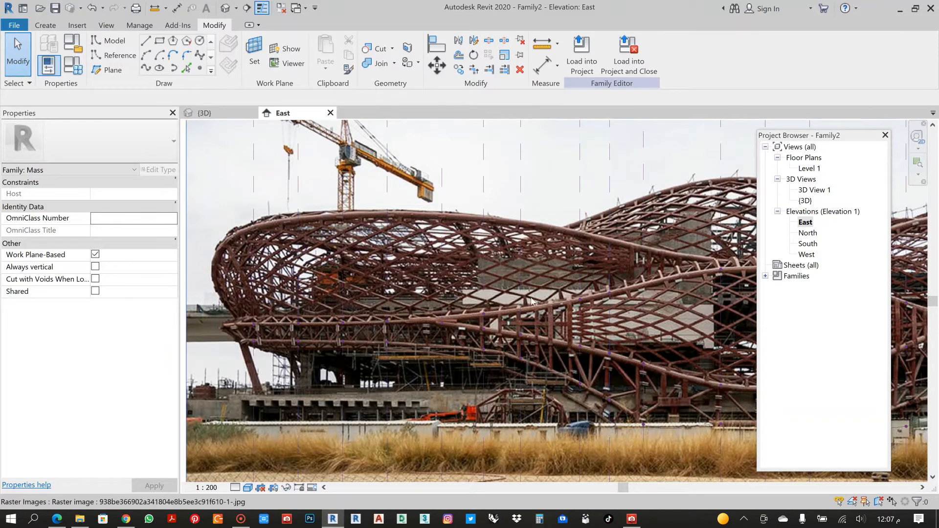
pyautogui.scroll(2, 381, 305)
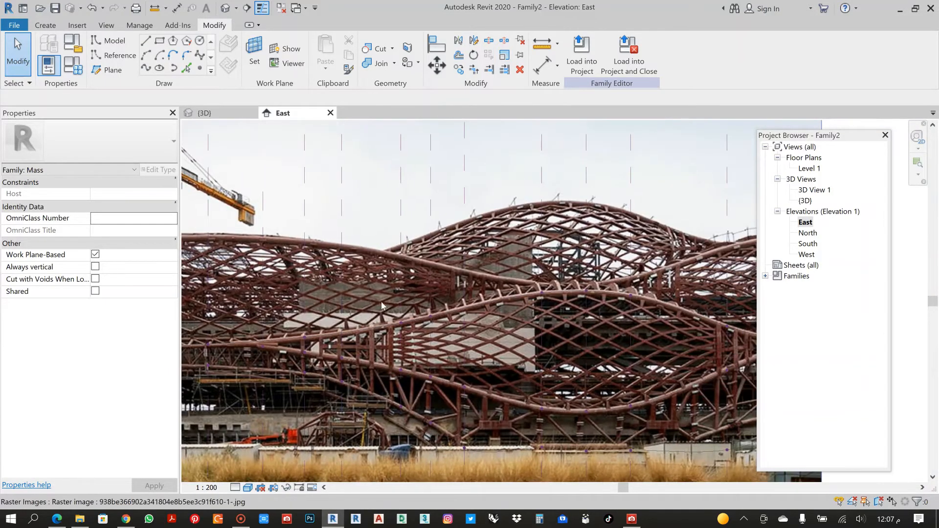
pyautogui.scroll(-3, 384, 327)
pyautogui.scroll(3, 385, 350)
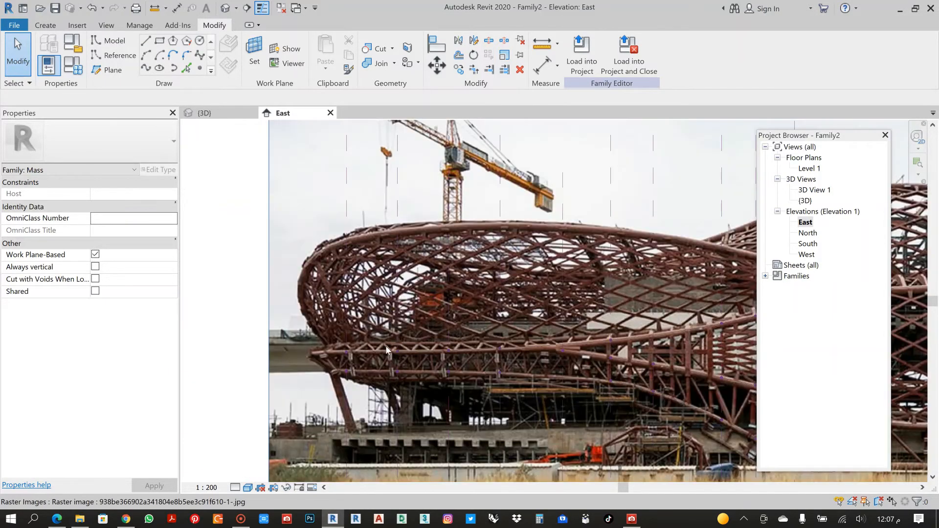
pyautogui.scroll(2, 386, 350)
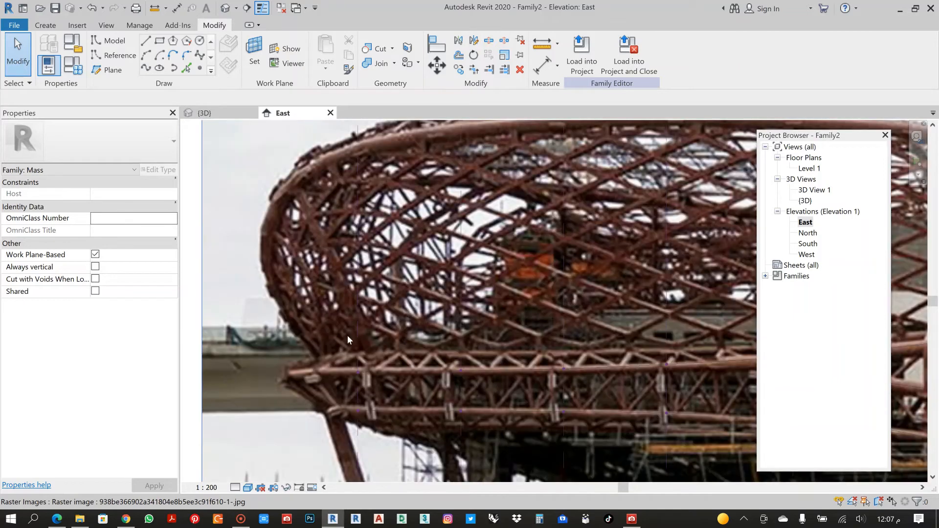
# - Start a fourth spline at the truss's left end, just above the first spline, placing points at the reference planes along the truss's upper edge
pyautogui.click(145, 68)
pyautogui.scroll(1, 363, 373)
pyautogui.scroll(1, 359, 352)
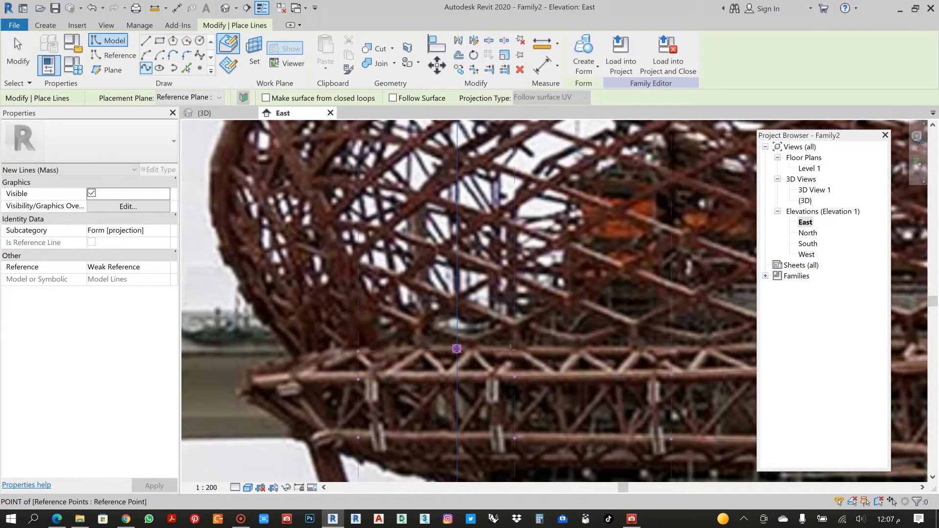
pyautogui.moveTo(523, 342); pyautogui.dragTo(253, 340, button='middle')
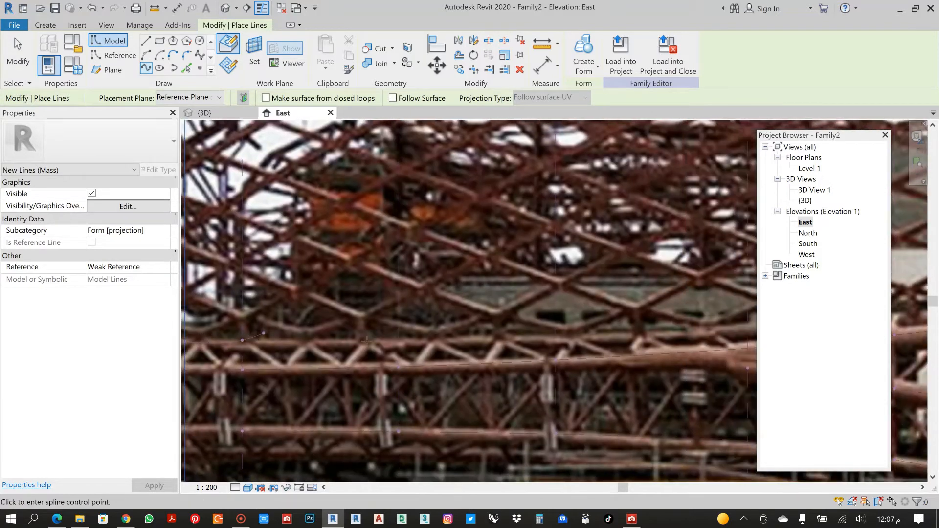
pyautogui.moveTo(526, 342); pyautogui.dragTo(355, 343, button='middle')
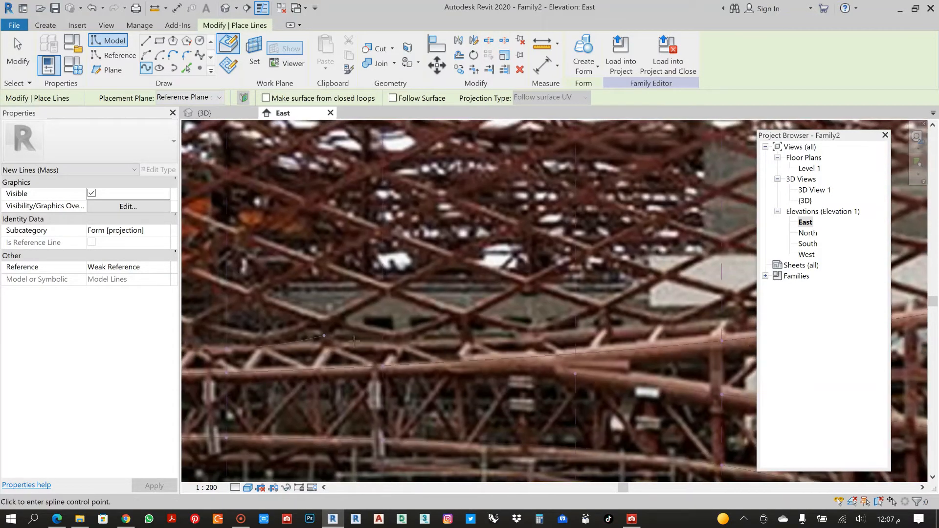
pyautogui.click(382, 342)
# - Continue the fourth spline up the rising tube along the tips of its short ribs to the start of the central crest
pyautogui.moveTo(338, 337); pyautogui.dragTo(191, 334, button='middle')
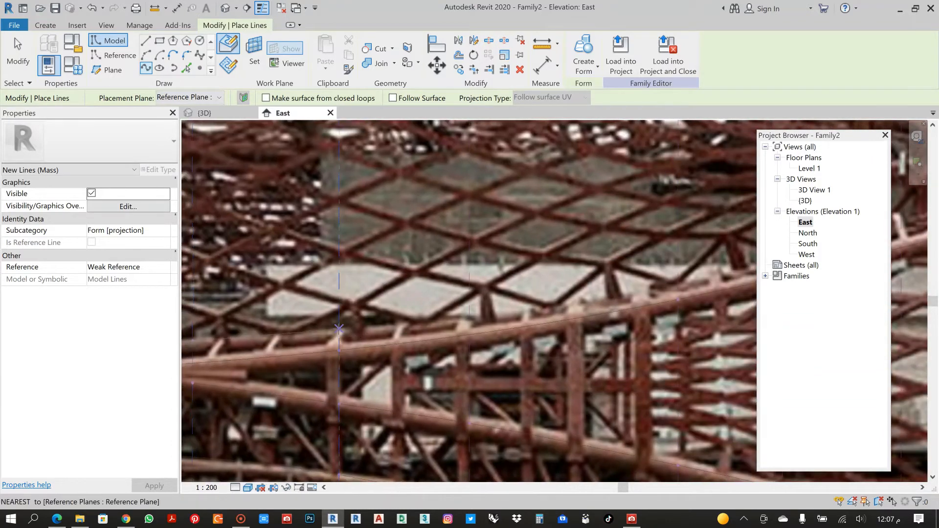
pyautogui.click(339, 329)
pyautogui.moveTo(470, 310); pyautogui.dragTo(366, 301, button='middle')
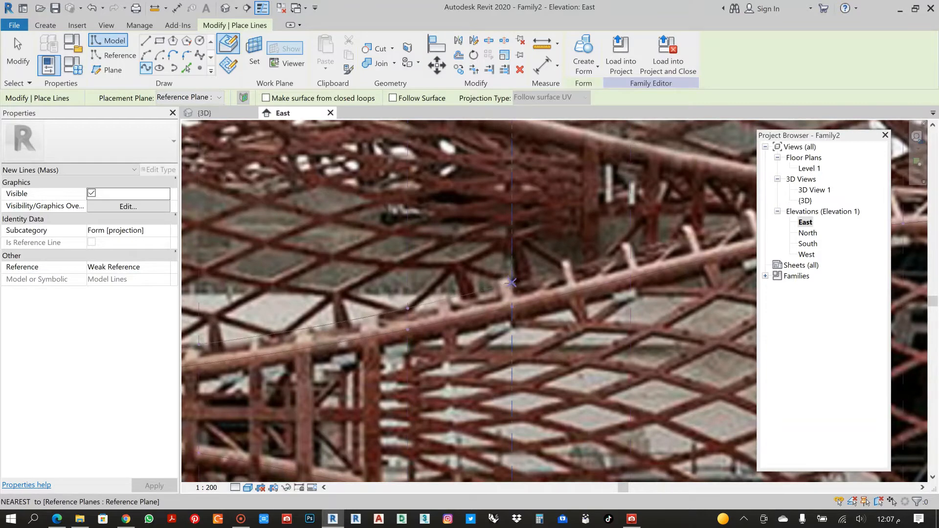
pyautogui.moveTo(524, 271); pyautogui.dragTo(340, 294, button='middle')
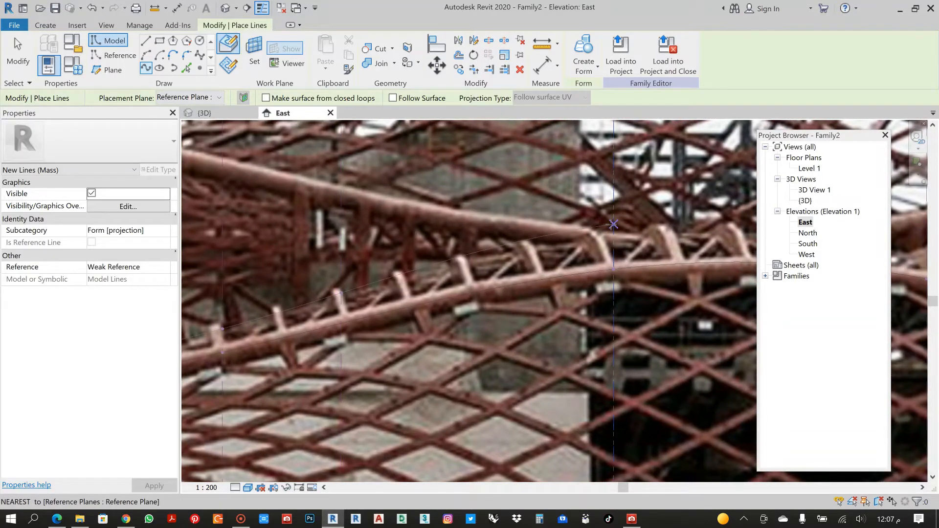
pyautogui.moveTo(613, 223); pyautogui.dragTo(439, 254, button='middle')
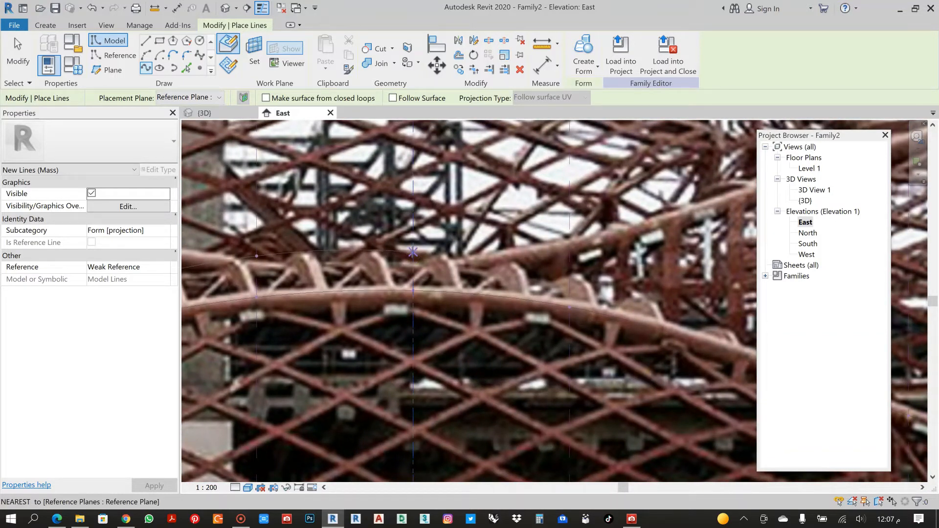
# - Finish the fourth spline over the central crest and down the falling tube, ending it just above the horizontal beam near the photo's right edge
pyautogui.click(413, 251)
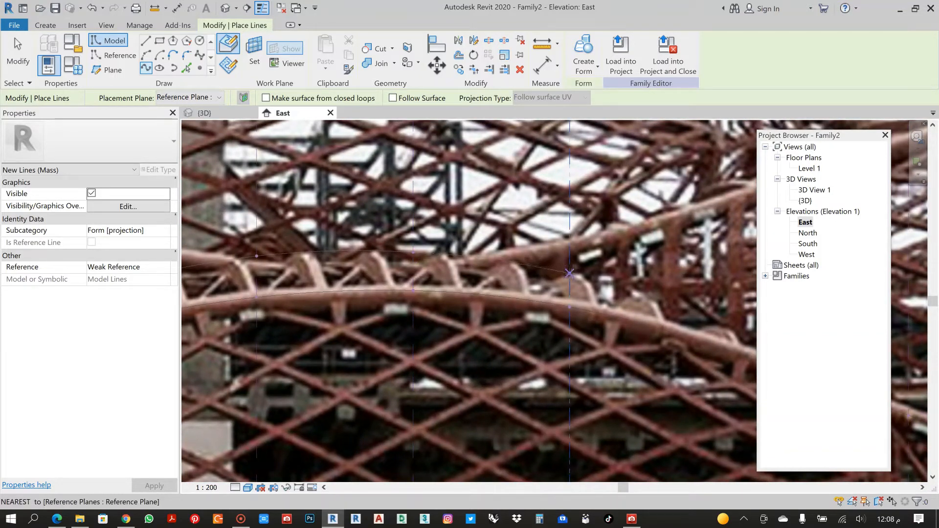
pyautogui.click(569, 273)
pyautogui.moveTo(625, 281); pyautogui.dragTo(299, 256, button='middle')
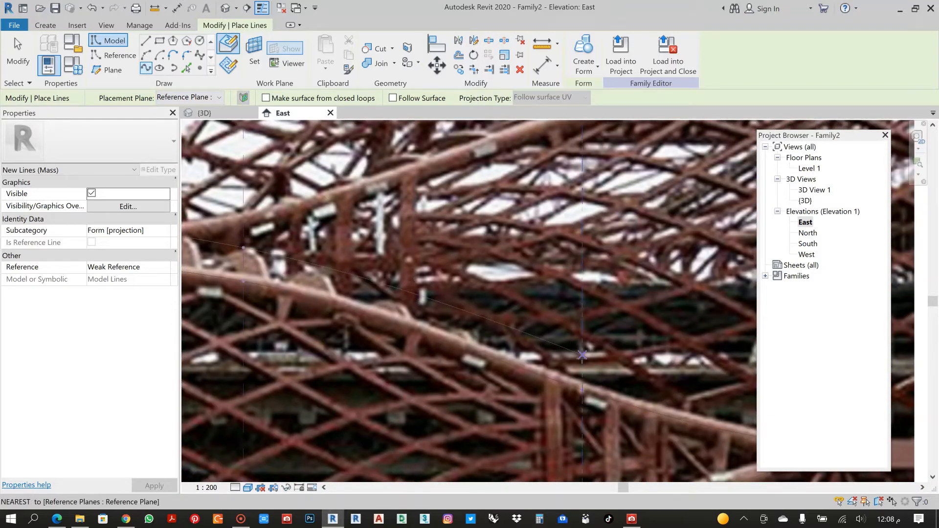
pyautogui.click(582, 373)
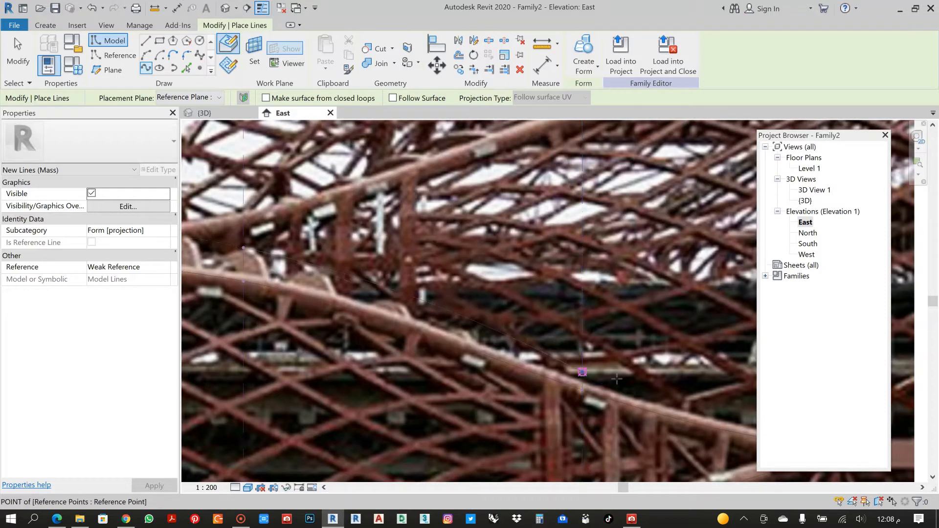
pyautogui.moveTo(617, 379); pyautogui.dragTo(346, 311, button='middle')
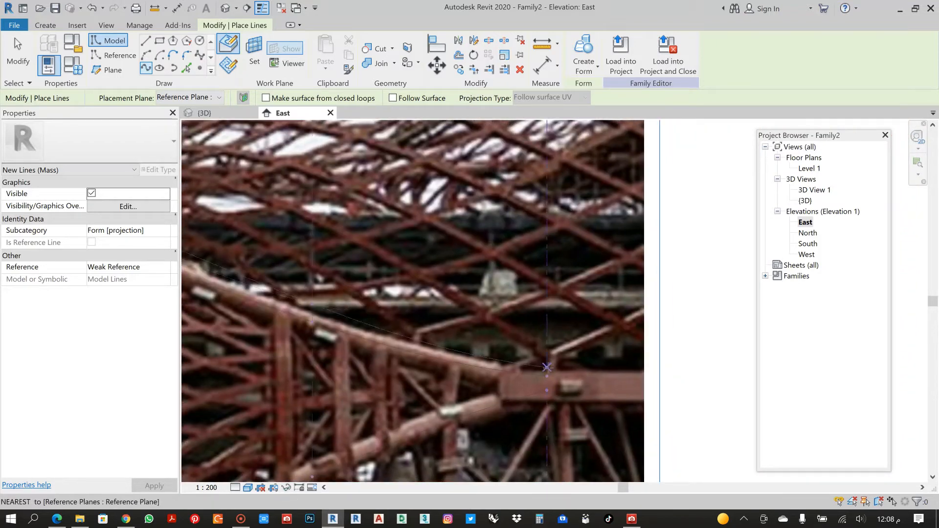
pyautogui.click(547, 366)
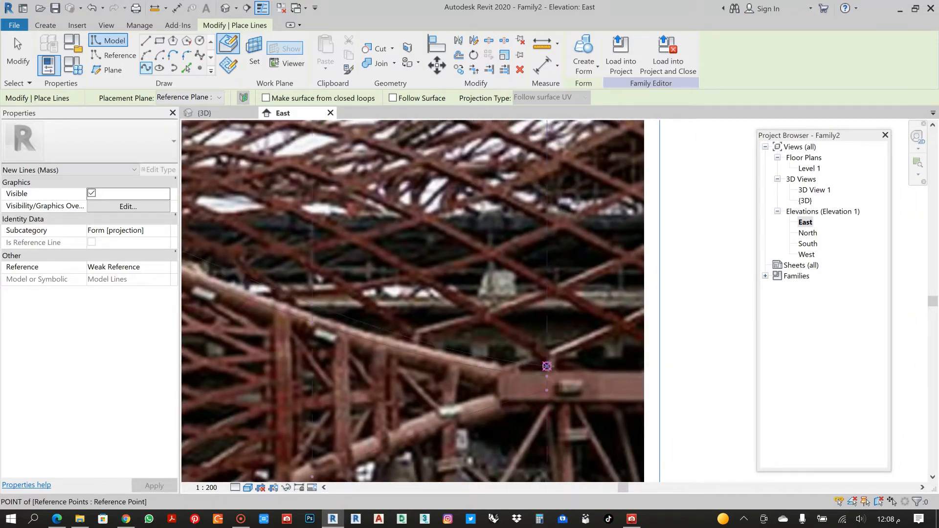
pyautogui.press('Escape')
pyautogui.press('Escape')
pyautogui.scroll(-6, 523, 290)
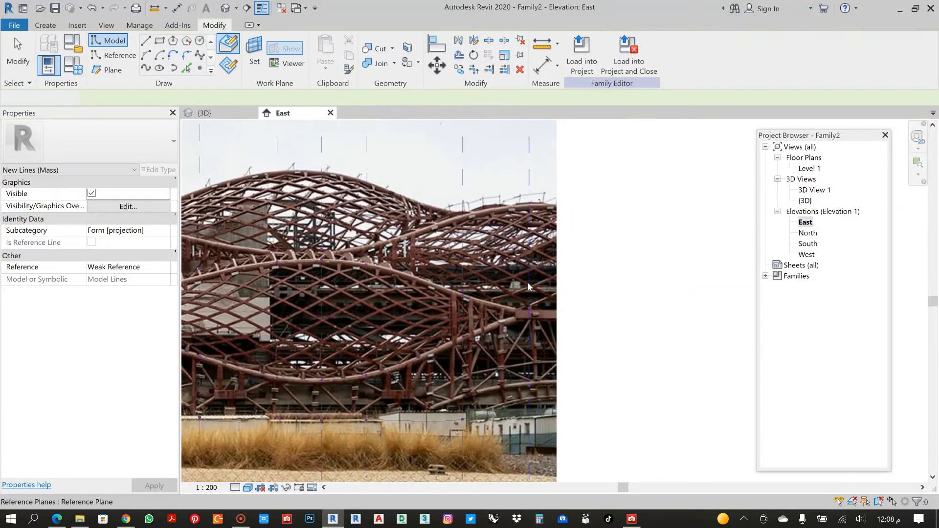
# - Start a fifth spline at the fork where the lower tube branches off, snapping it to the first spline's existing points on the rising tube
pyautogui.scroll(6, 368, 320)
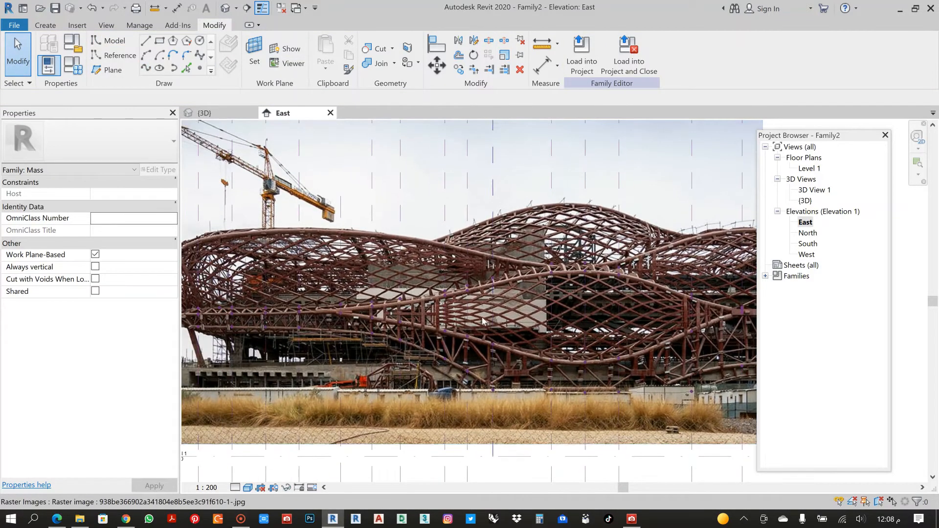
pyautogui.scroll(3, 368, 319)
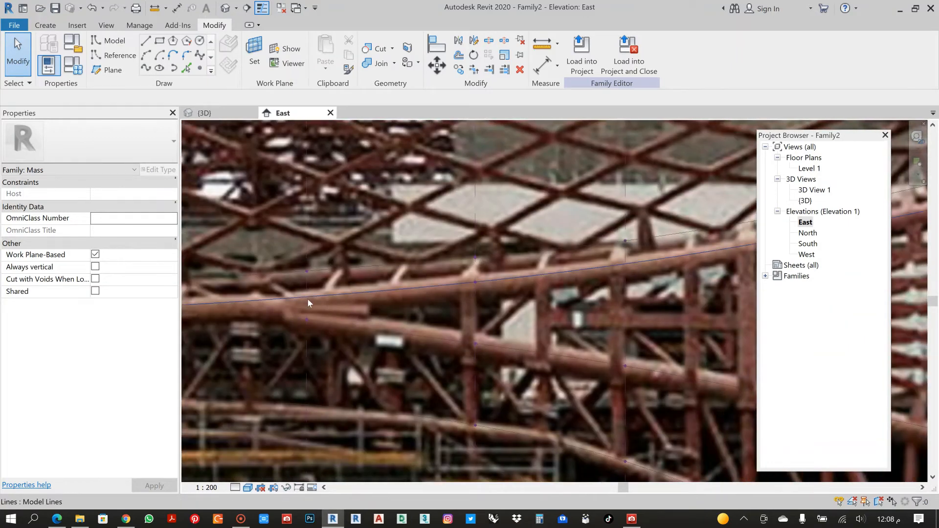
pyautogui.scroll(-2, 420, 316)
pyautogui.scroll(-2, 416, 312)
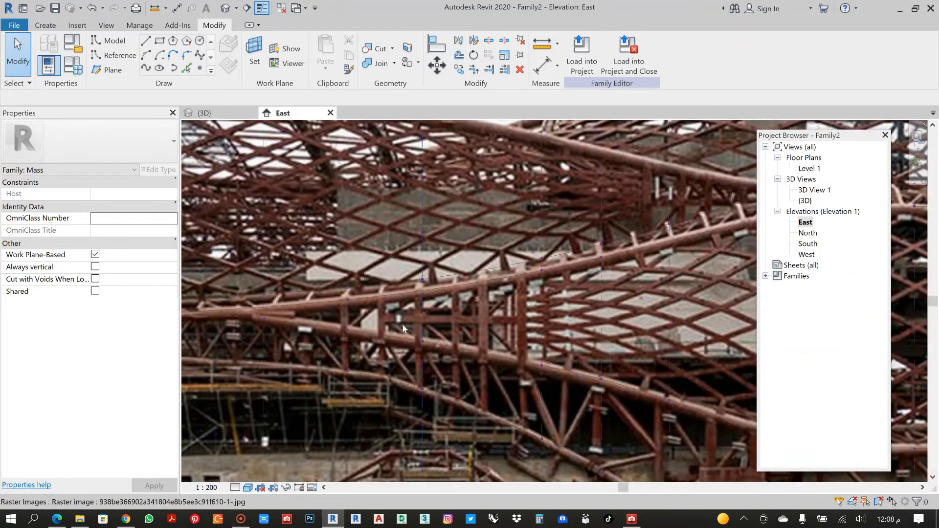
pyautogui.scroll(-2, 418, 338)
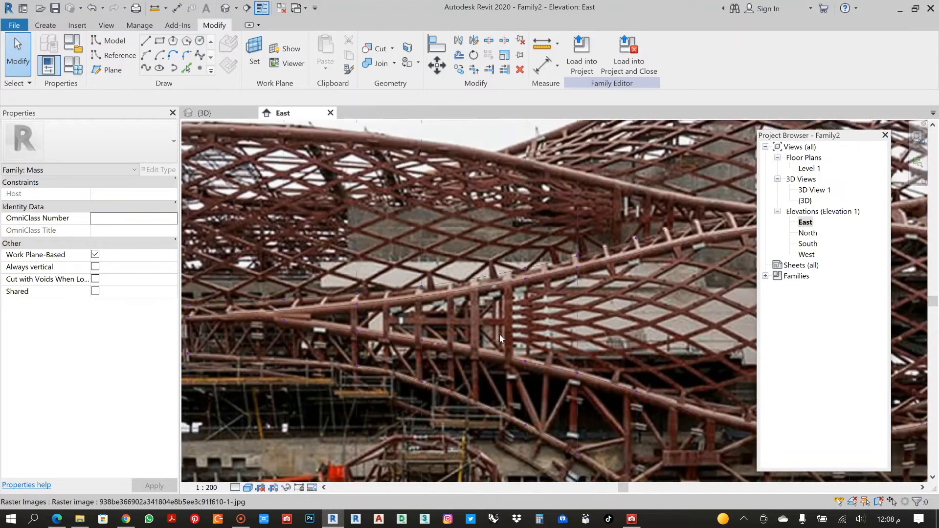
pyautogui.click(146, 69)
pyautogui.scroll(5, 311, 323)
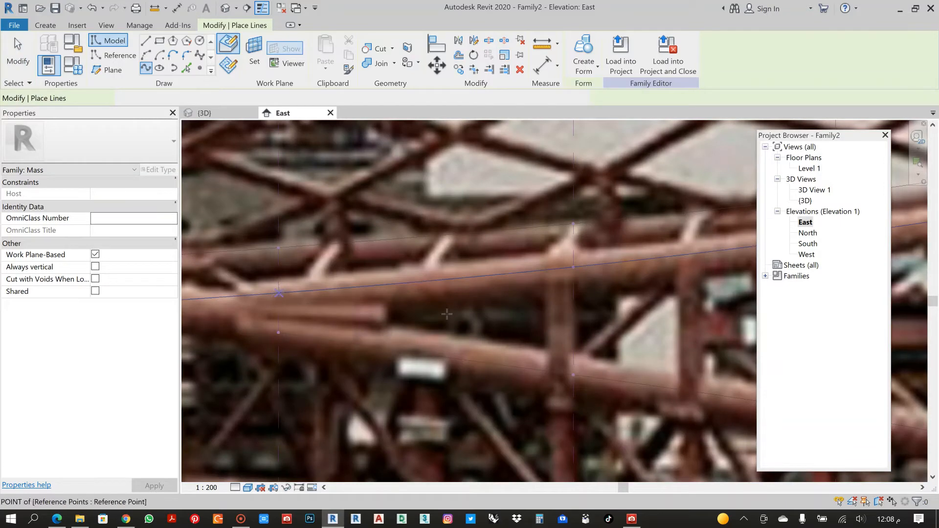
pyautogui.moveTo(521, 319); pyautogui.dragTo(331, 329, button='middle')
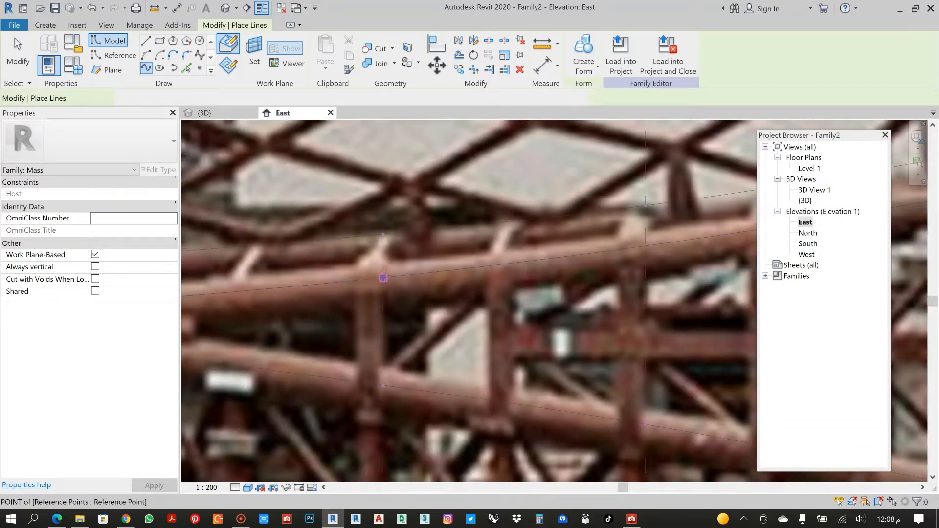
pyautogui.click(387, 288)
pyautogui.moveTo(530, 321); pyautogui.dragTo(189, 361, button='middle')
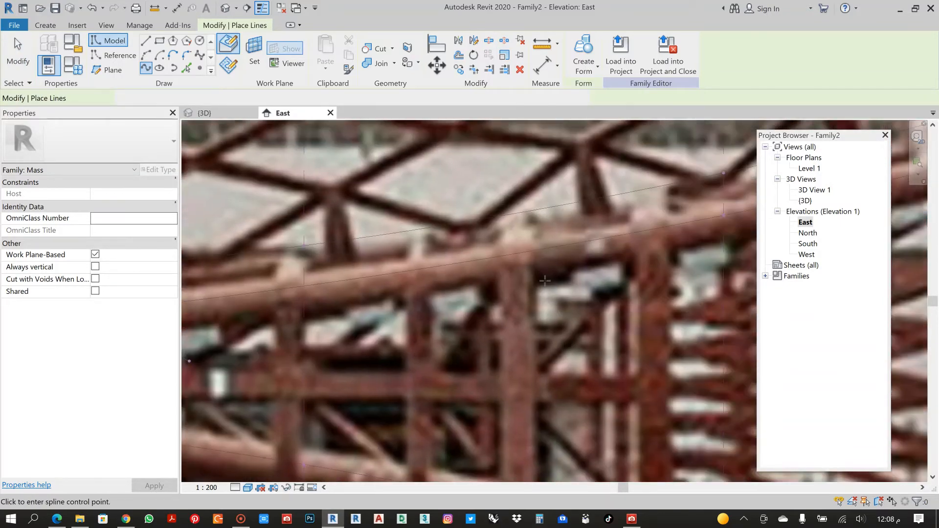
# - Continue the fifth spline up the rising tube through the first spline's points to the start of the central crest
pyautogui.moveTo(305, 285); pyautogui.dragTo(295, 286, button='middle')
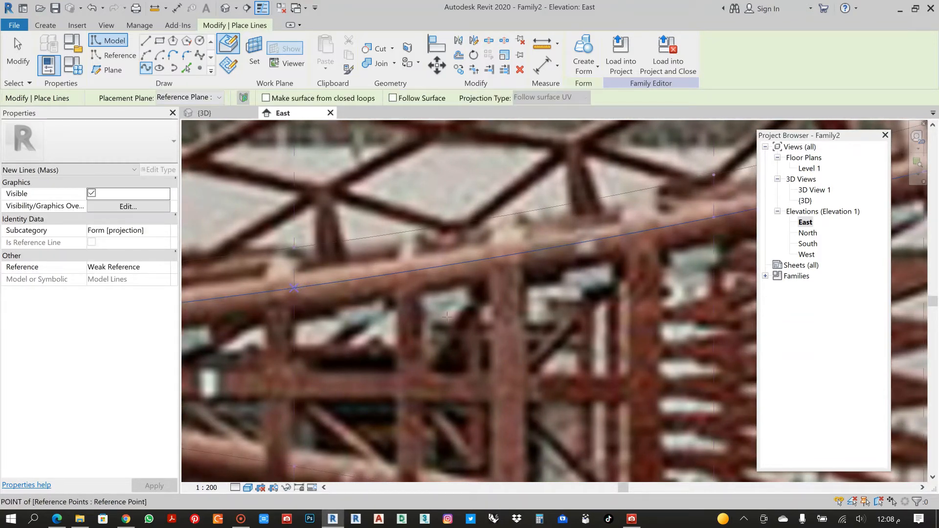
pyautogui.moveTo(199, 351); pyautogui.dragTo(321, 330, button='middle')
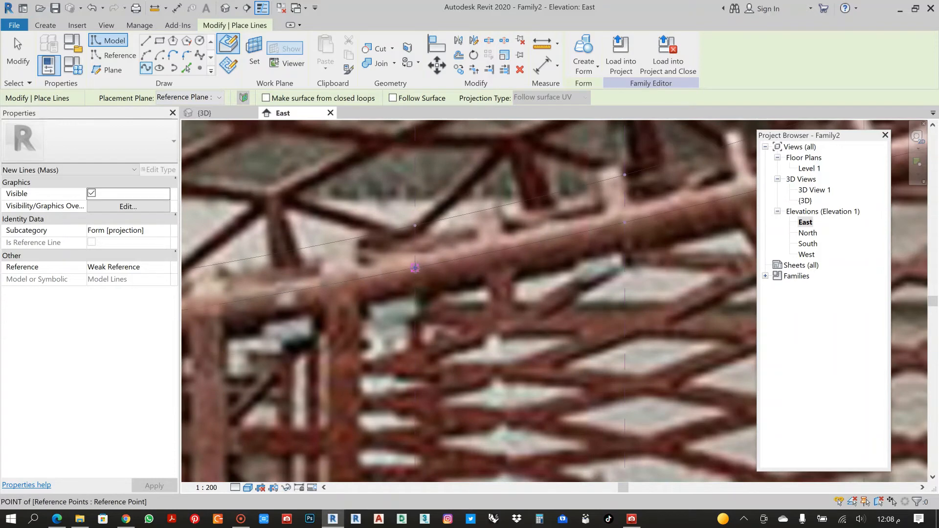
pyautogui.moveTo(569, 269); pyautogui.dragTo(325, 342, button='middle')
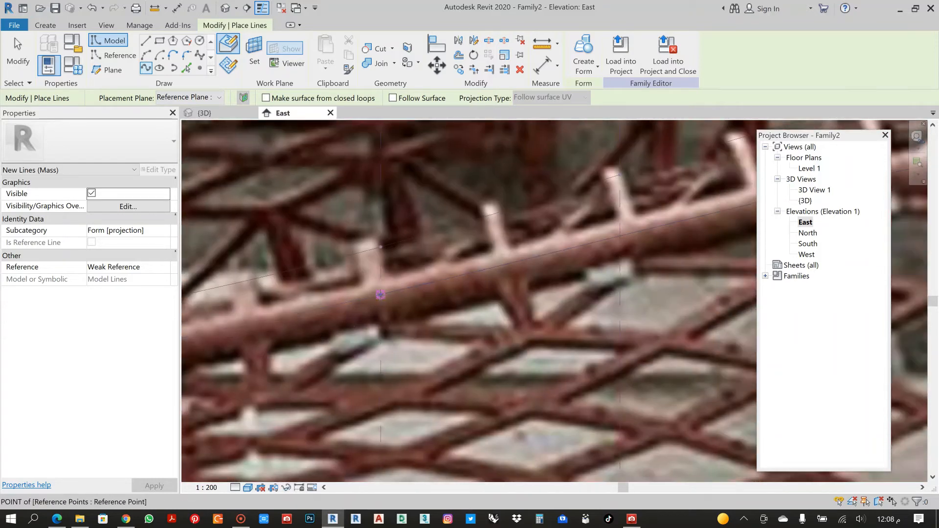
pyautogui.scroll(2, 412, 336)
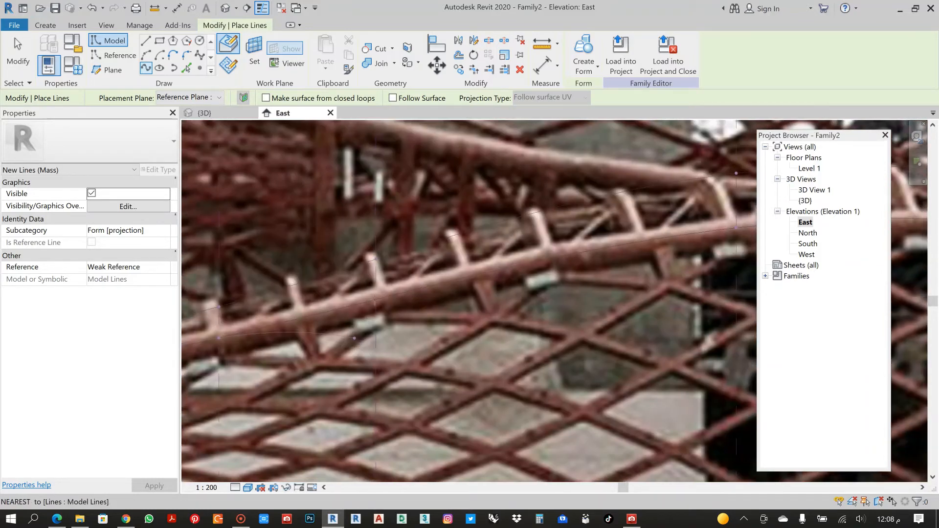
pyautogui.moveTo(549, 289); pyautogui.dragTo(424, 322, button='middle')
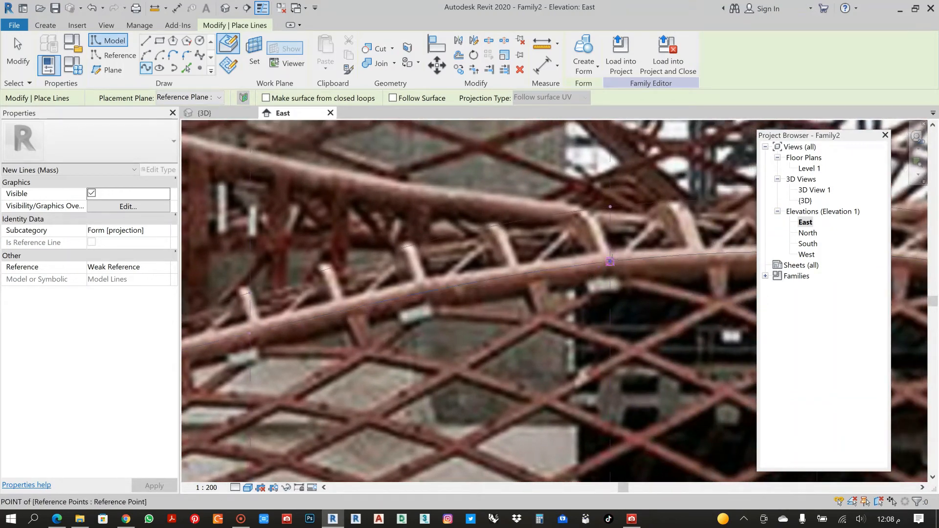
# - Finish the fifth spline over the crest and down the falling tube, ending it at the first spline's end point on the horizontal beam
pyautogui.moveTo(656, 318); pyautogui.dragTo(306, 323, button='middle')
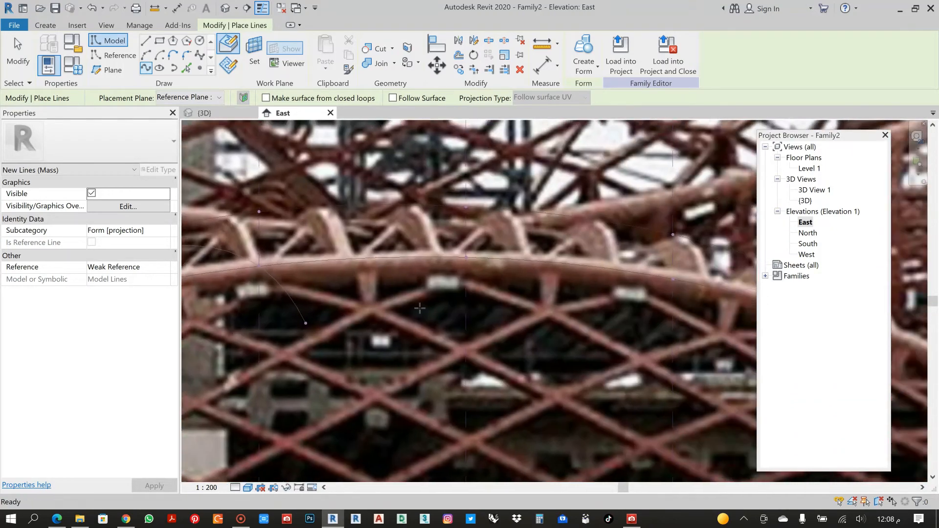
pyautogui.moveTo(487, 275); pyautogui.dragTo(414, 294, button='middle')
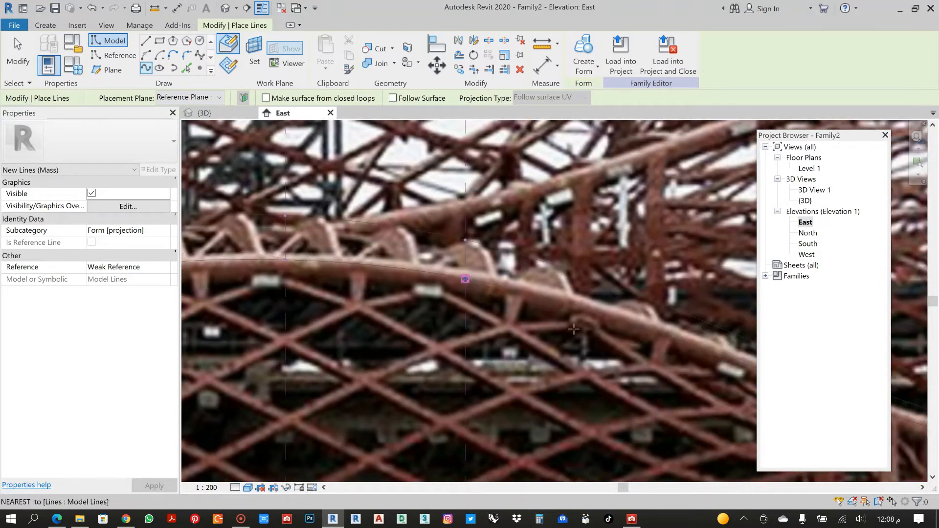
pyautogui.moveTo(573, 329); pyautogui.dragTo(296, 301, button='middle')
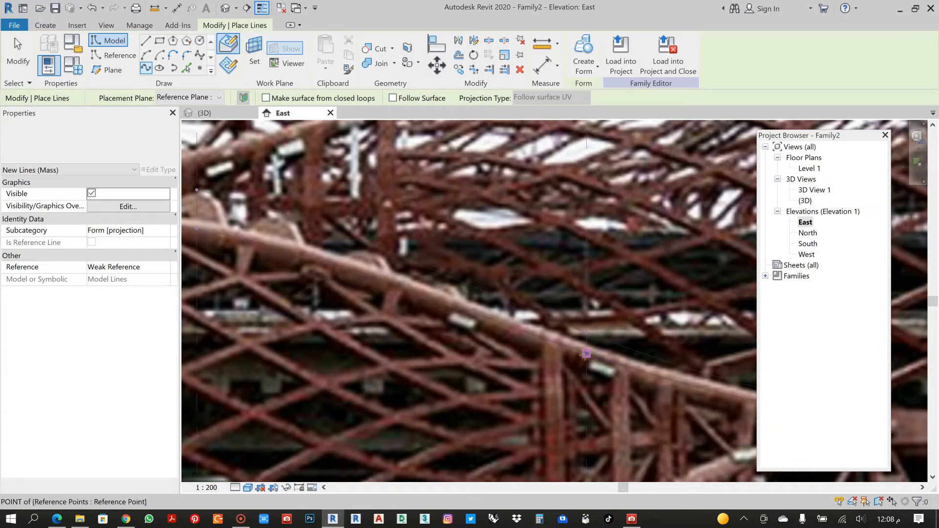
pyautogui.moveTo(586, 354); pyautogui.dragTo(504, 344, button='middle')
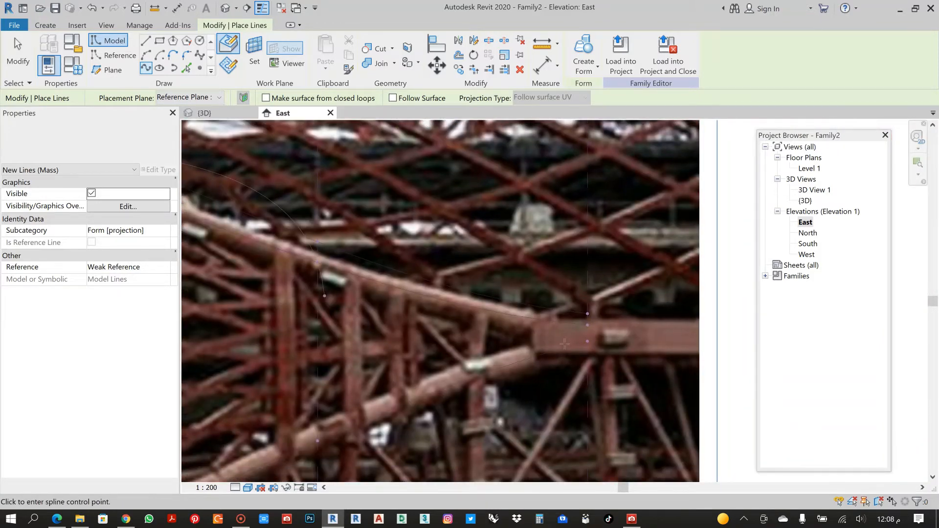
pyautogui.scroll(3, 567, 343)
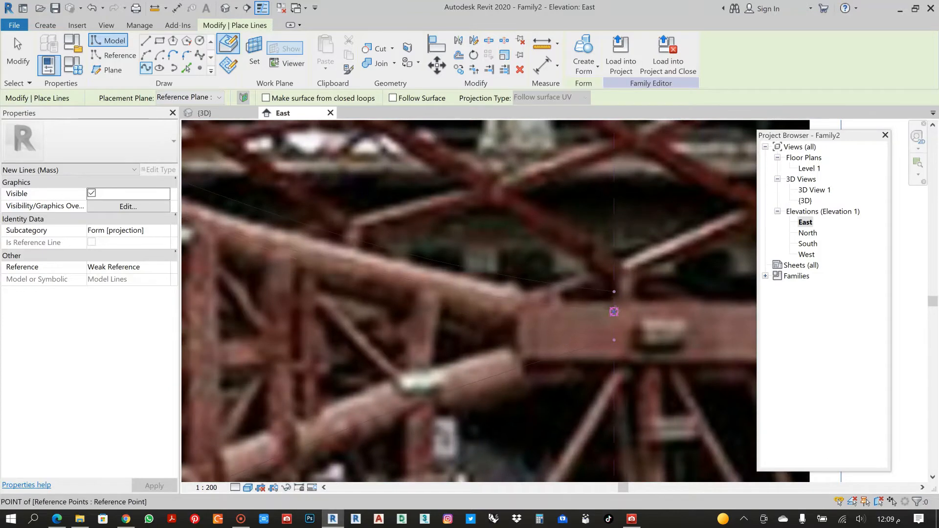
pyautogui.scroll(-3, 614, 313)
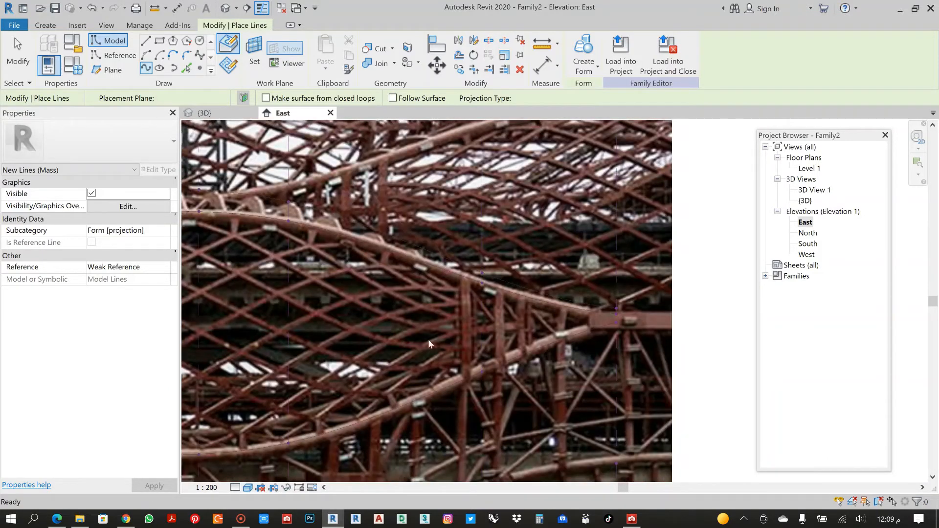
pyautogui.scroll(-8, 424, 326)
# - Examine the traced splines over the whole photo in the East elevation and from several angles in the default 3D view
pyautogui.moveTo(506, 348); pyautogui.dragTo(683, 360, button='middle')
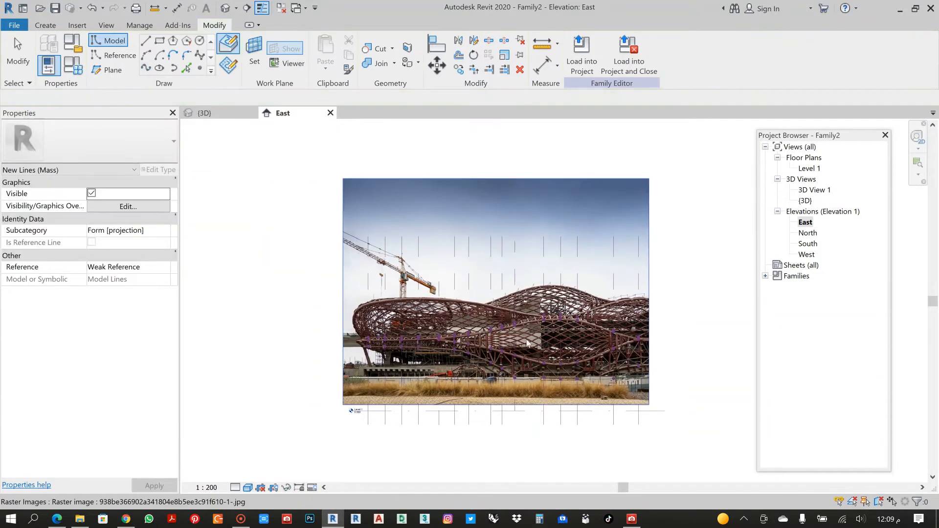
pyautogui.scroll(2, 528, 329)
pyautogui.moveTo(527, 327); pyautogui.dragTo(520, 294, button='middle')
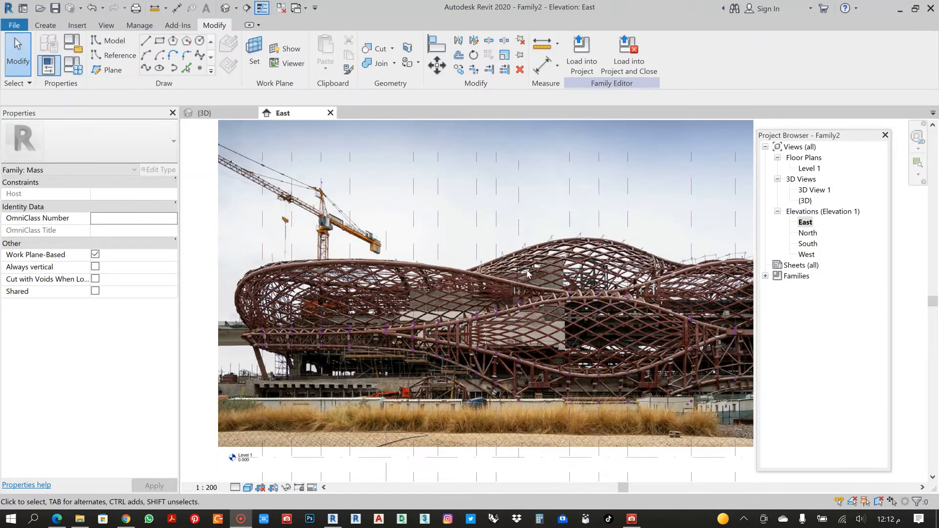
pyautogui.click(225, 8)
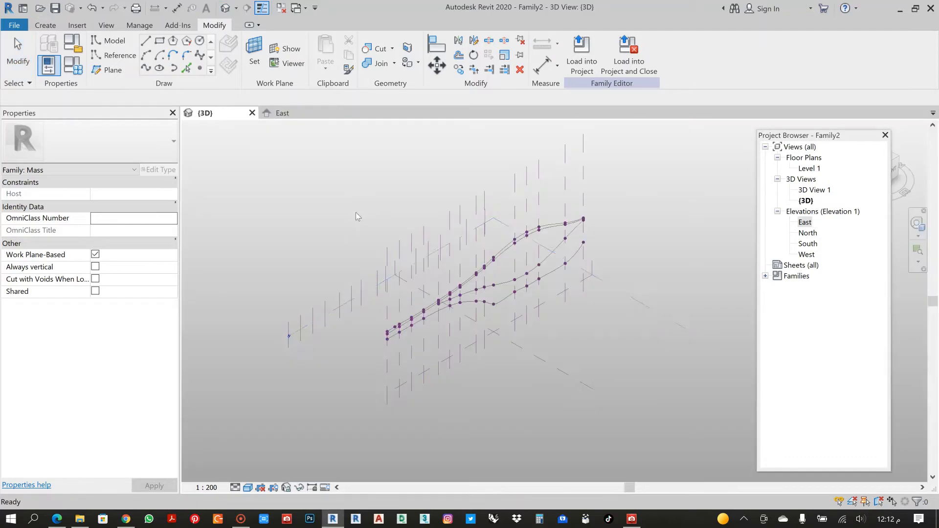
pyautogui.scroll(3, 593, 308)
pyautogui.scroll(2, 492, 321)
pyautogui.moveTo(544, 322); pyautogui.dragTo(544, 322, button='middle')
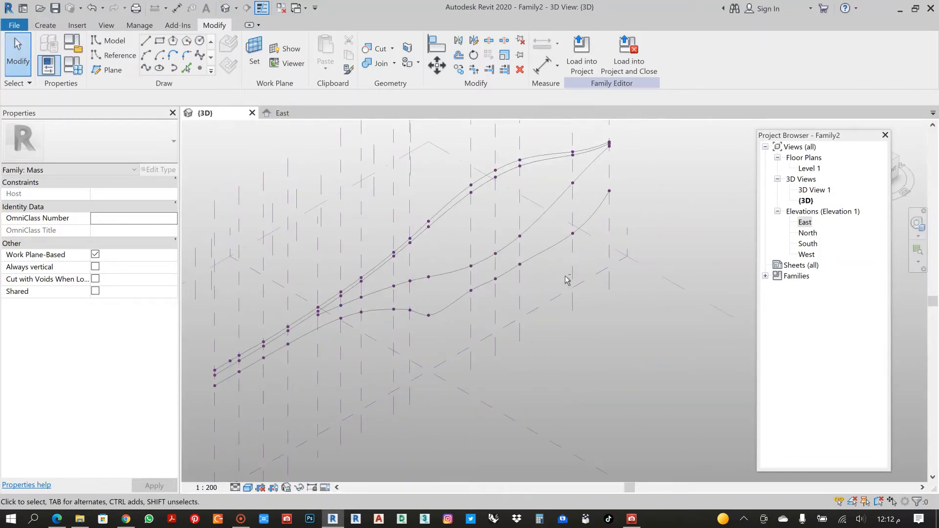
pyautogui.keyDown('shift'); pyautogui.moveTo(566, 275); pyautogui.dragTo(424, 264, button='middle'); pyautogui.keyUp('shift')
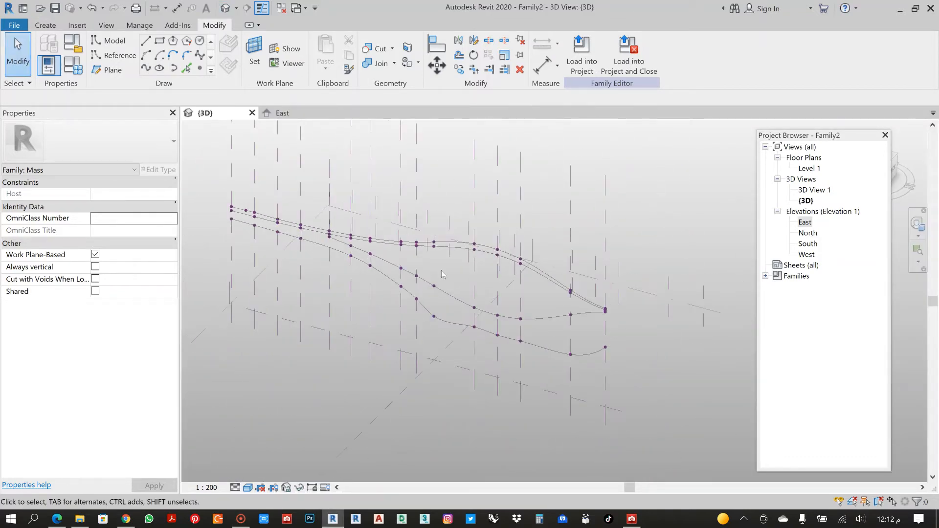
pyautogui.scroll(2, 445, 244)
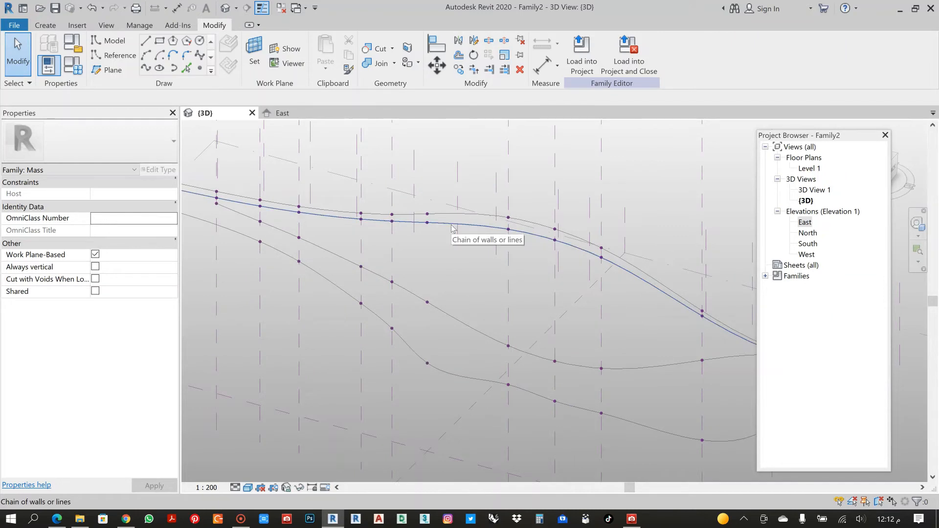
pyautogui.press('Tab')
pyautogui.scroll(-2, 452, 225)
pyautogui.moveTo(452, 226); pyautogui.dragTo(494, 250, button='middle')
pyautogui.scroll(3, 331, 253)
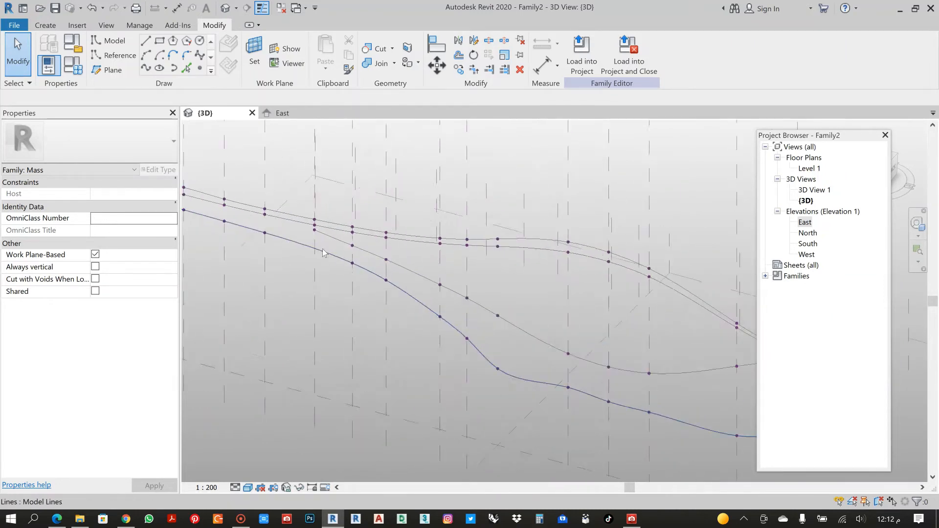
# - Move the reference point at the lowest spline's sharp bend horizontally along the green axis towards the horizontal beam to smooth the curve
pyautogui.click(335, 224)
pyautogui.keyDown('shift'); pyautogui.moveTo(335, 224); pyautogui.dragTo(396, 282, button='middle'); pyautogui.keyUp('shift')
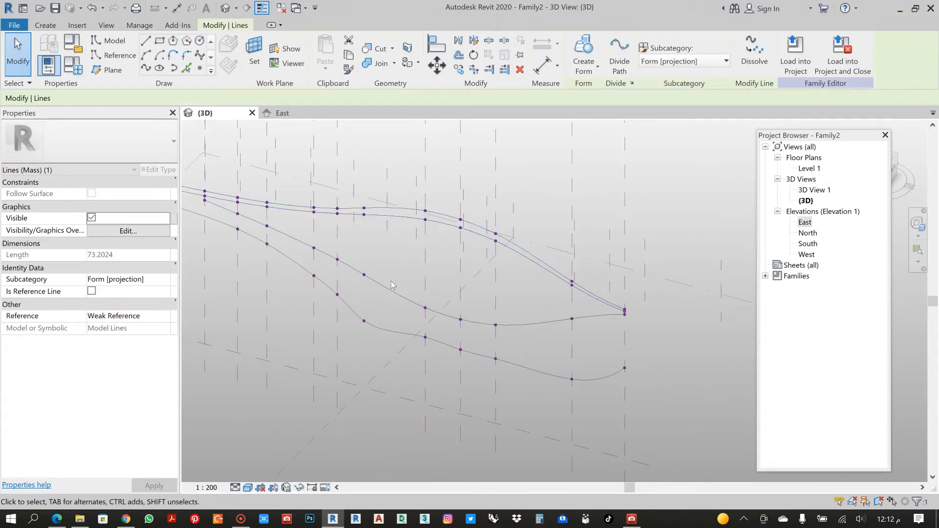
pyautogui.keyDown('shift'); pyautogui.moveTo(386, 266); pyautogui.dragTo(436, 308, button='middle'); pyautogui.keyUp('shift')
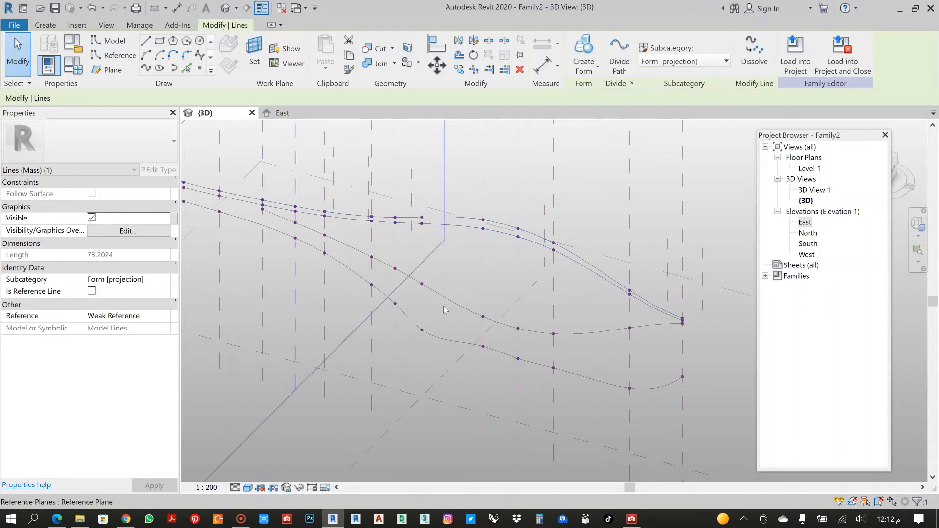
pyautogui.scroll(3, 440, 337)
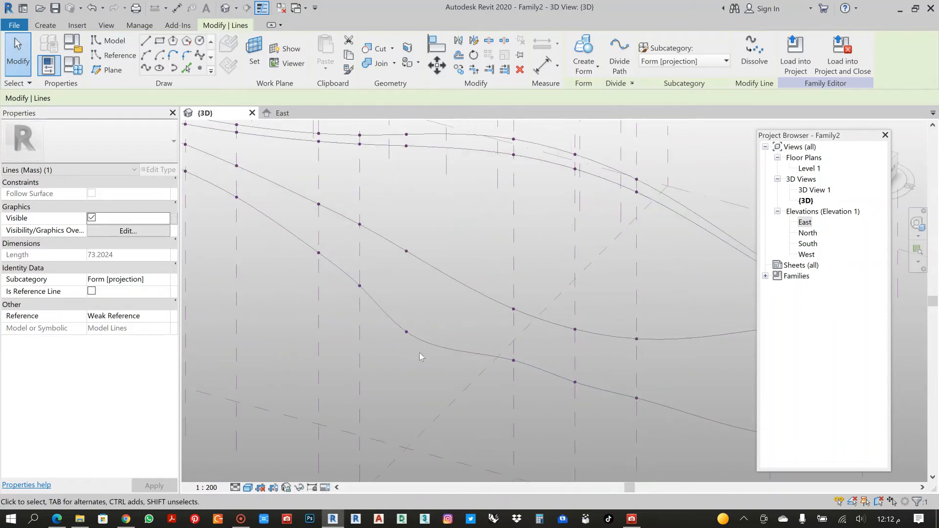
pyautogui.click(407, 332)
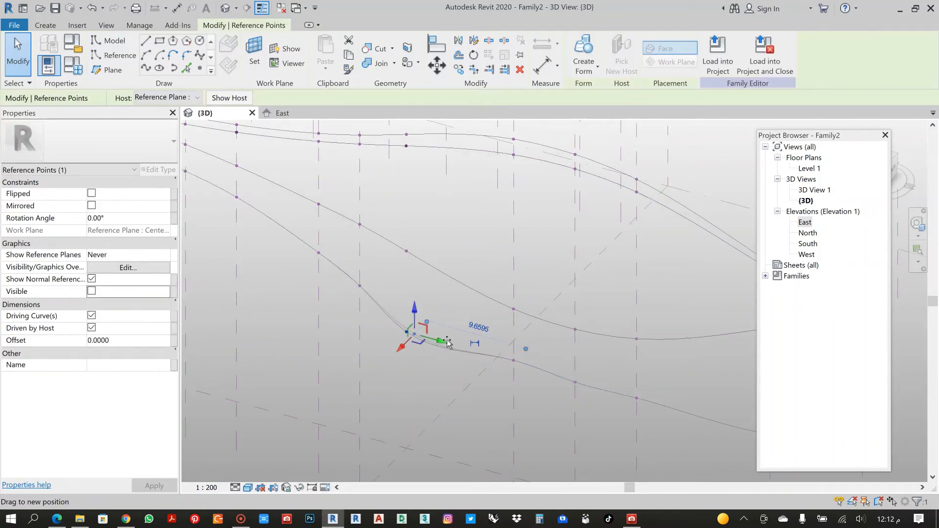
pyautogui.moveTo(448, 341); pyautogui.dragTo(488, 350)
pyautogui.scroll(1, 513, 385)
pyautogui.click(498, 384)
pyautogui.scroll(-3, 483, 370)
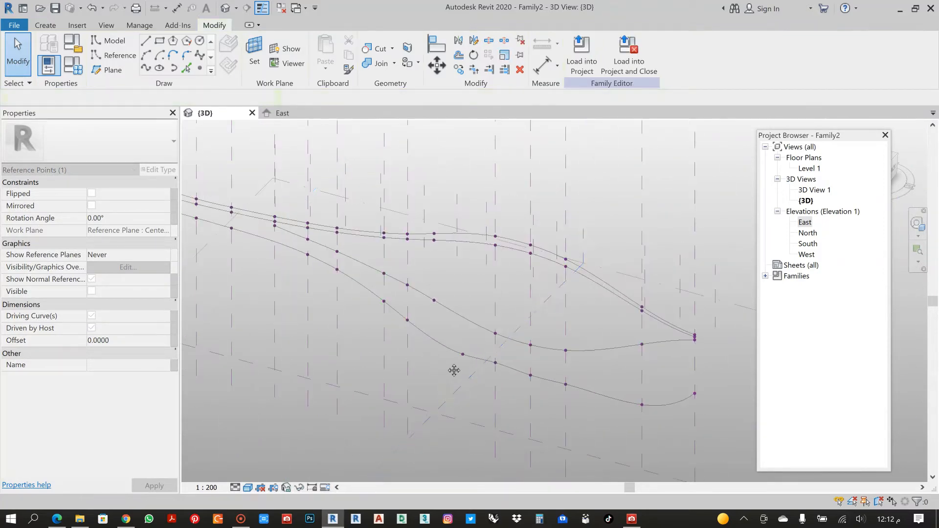
pyautogui.moveTo(454, 370)
pyautogui.mouseDown(button='middle')
pyautogui.moveTo(522, 340)
pyautogui.moveTo(470, 366)
pyautogui.mouseUp(button='middle')
pyautogui.scroll(-1, 464, 288)
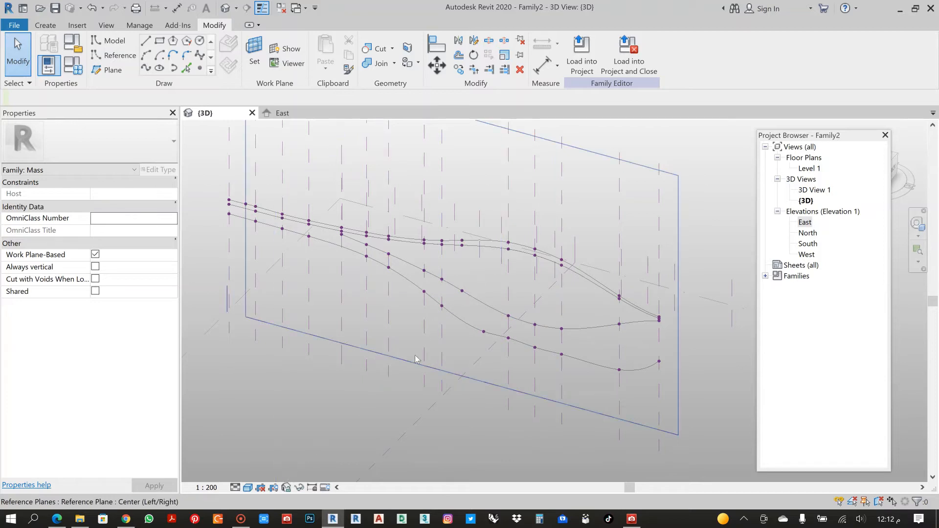
pyautogui.keyDown('shift'); pyautogui.moveTo(416, 360); pyautogui.dragTo(498, 269, button='middle'); pyautogui.keyUp('shift')
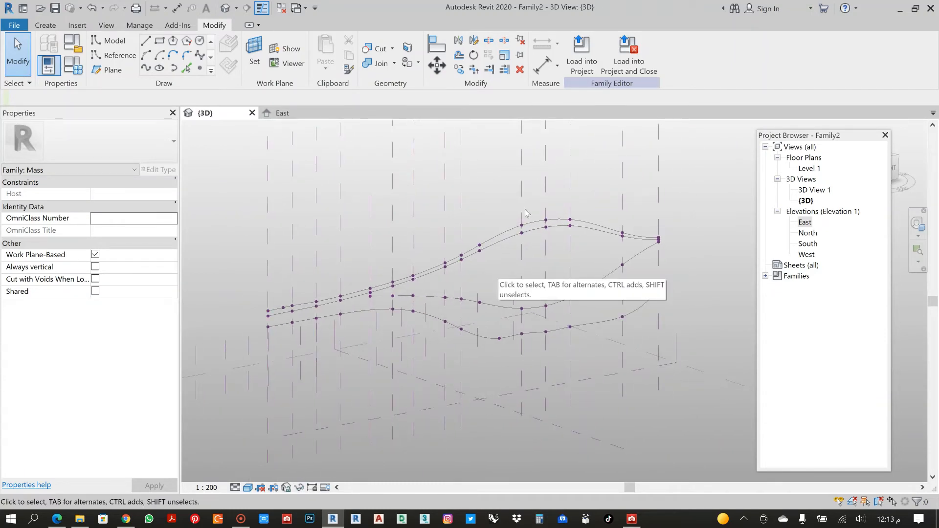
# - Open Dynamo with a new graph and place its narrowed window beside the Revit 3D view of the splines
pyautogui.click(139, 25)
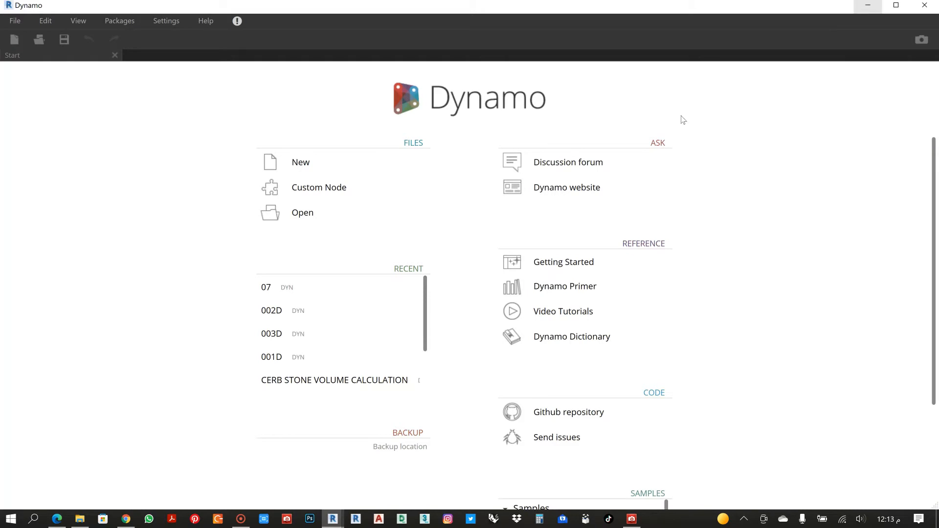
pyautogui.click(320, 162)
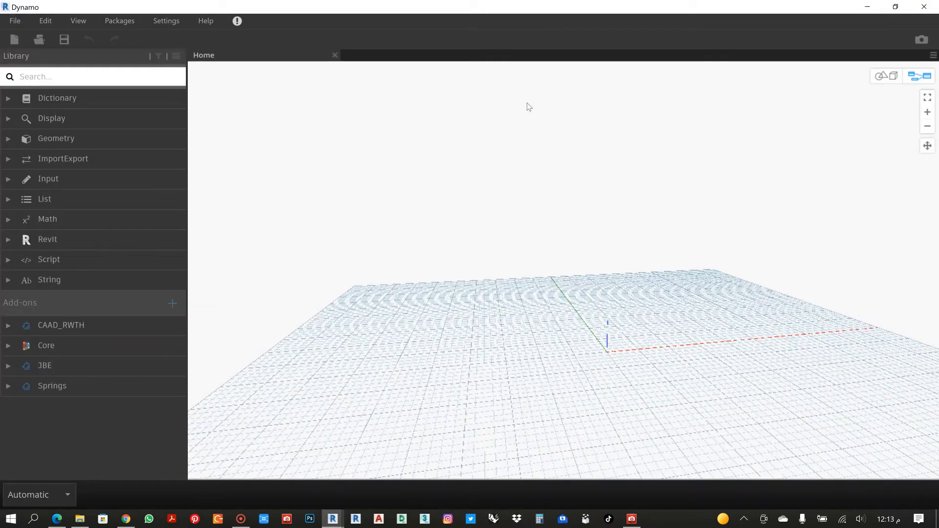
pyautogui.moveTo(815, 5); pyautogui.dragTo(536, 157)
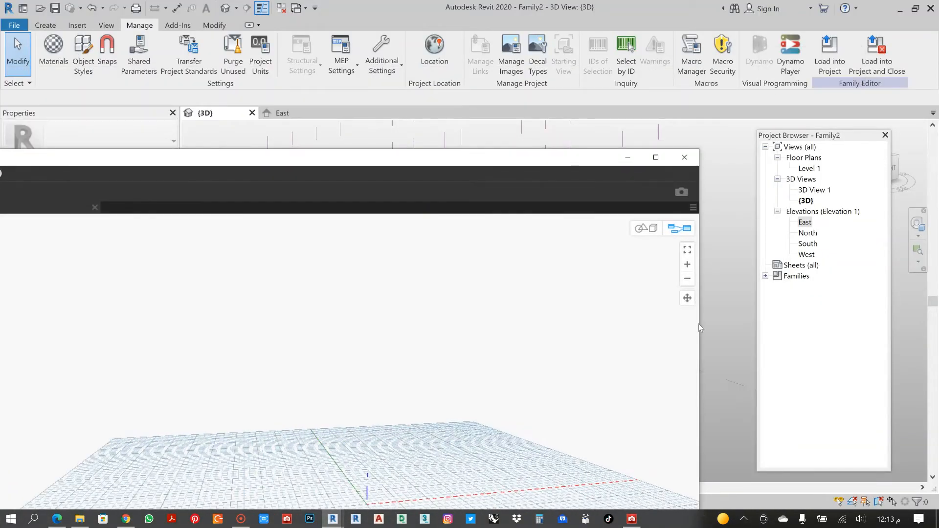
pyautogui.moveTo(595, 322); pyautogui.dragTo(337, 283)
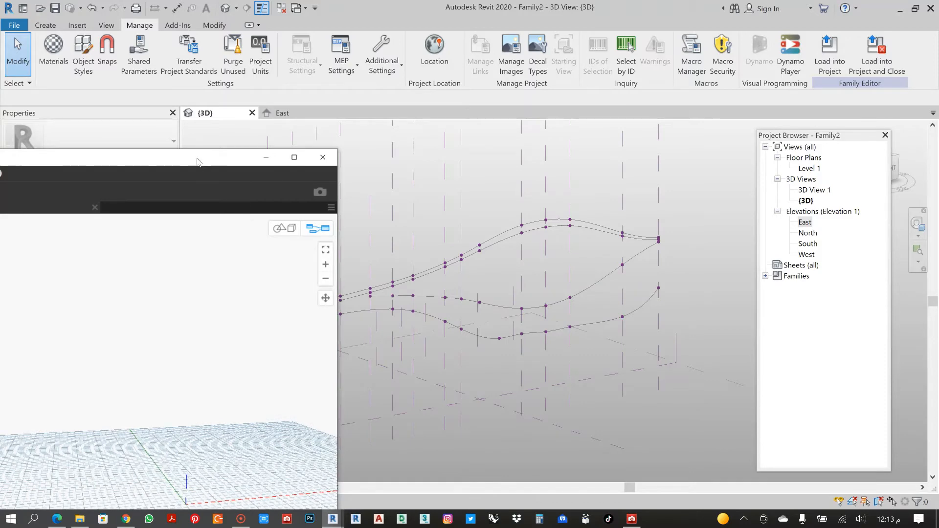
pyautogui.moveTo(198, 159); pyautogui.dragTo(892, 20)
pyautogui.click(376, 241)
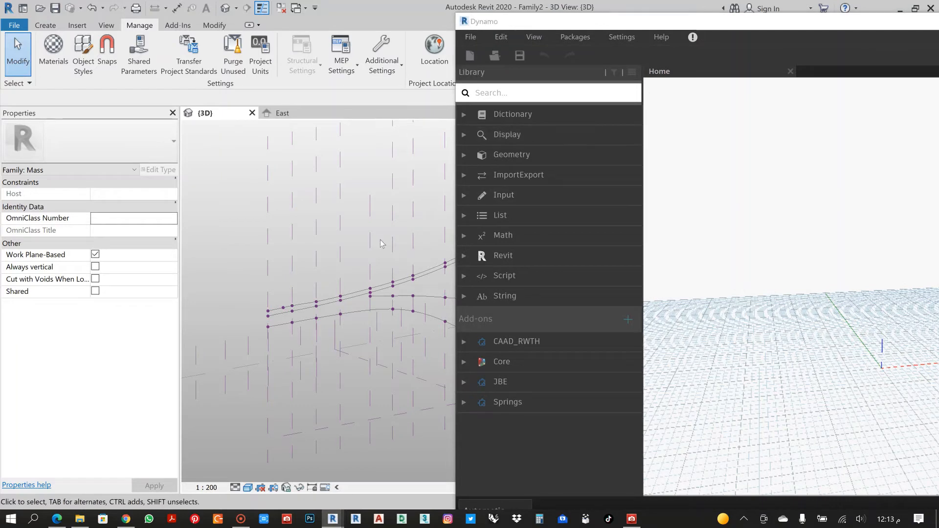
pyautogui.scroll(-1, 376, 242)
pyautogui.moveTo(334, 256); pyautogui.dragTo(275, 248, button='middle')
pyautogui.scroll(1, 386, 272)
pyautogui.scroll(1, 386, 275)
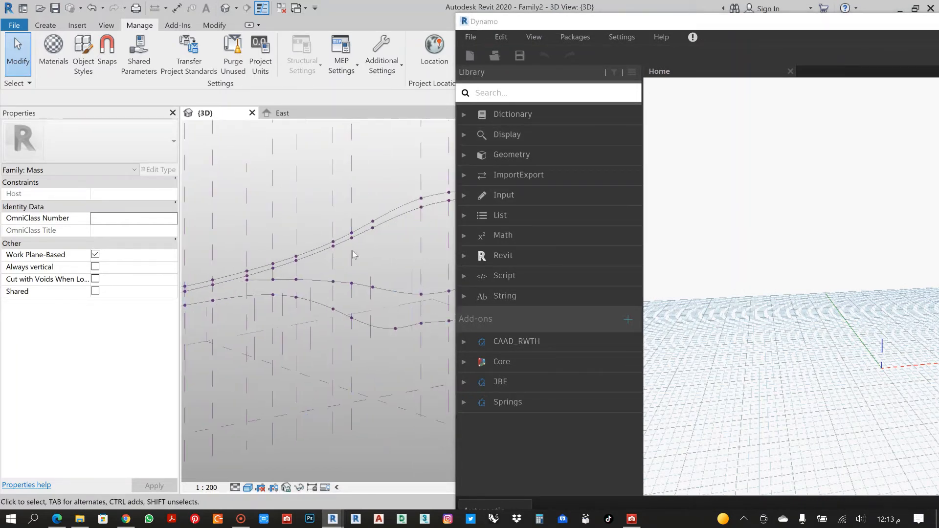
pyautogui.click(735, 260)
pyautogui.click(535, 92)
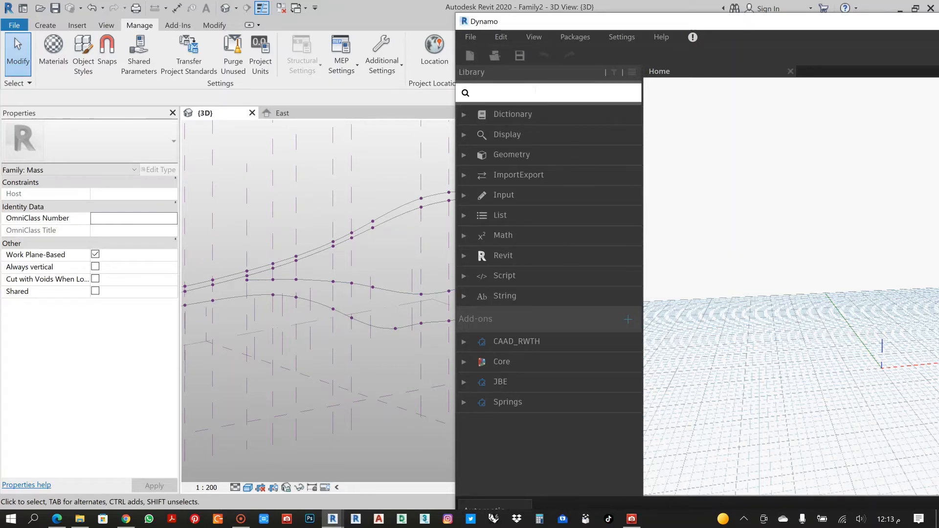
pyautogui.write('select')
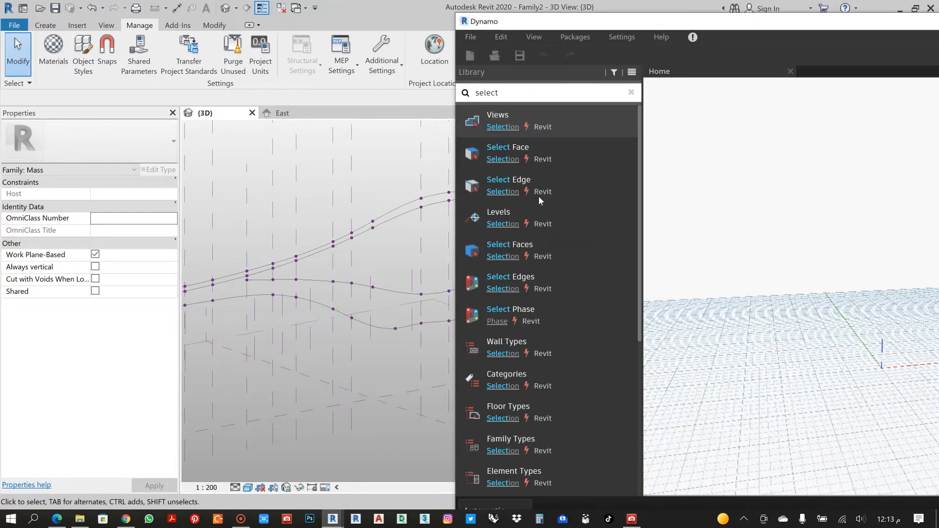
pyautogui.scroll(-5, 572, 177)
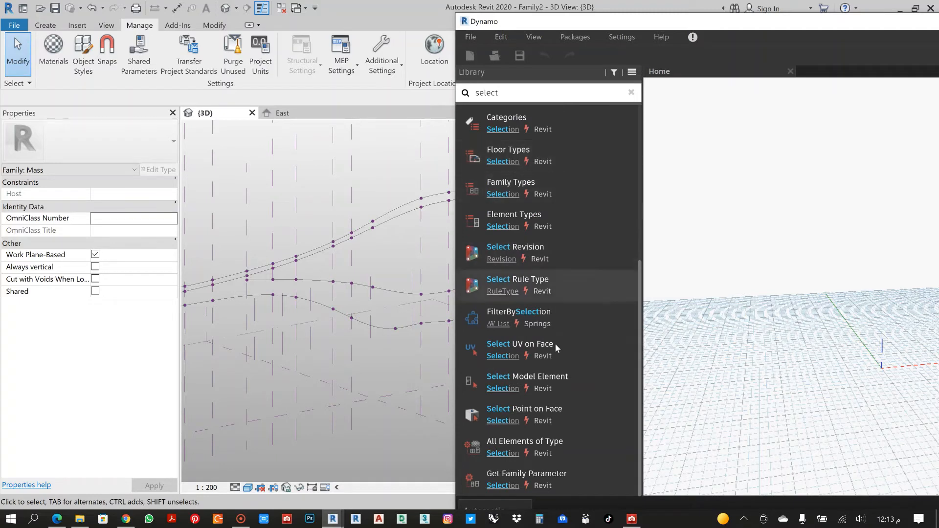
pyautogui.scroll(5, 556, 343)
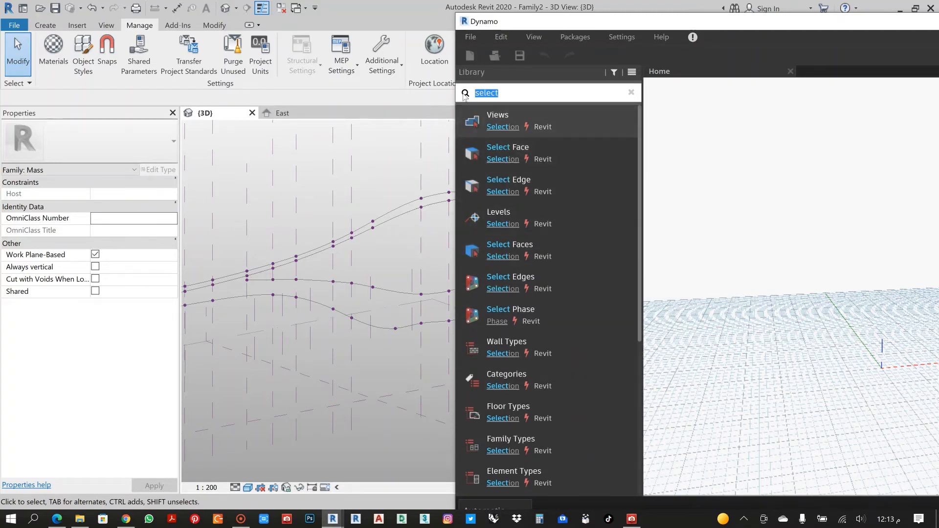
pyautogui.press('BackSpace')
# - Add two Revit Select Model Element nodes to the graph, the second a copy placed directly beneath the first
pyautogui.click(514, 256)
pyautogui.scroll(-2, 561, 347)
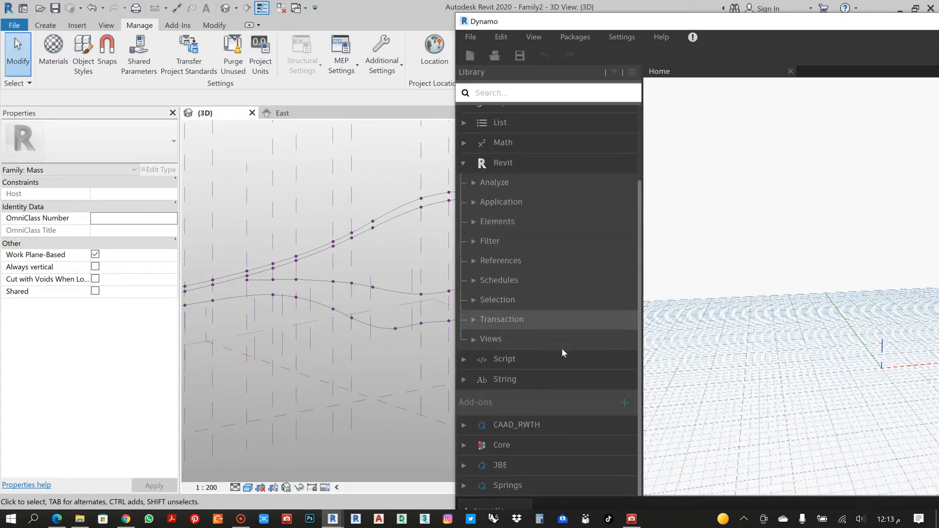
pyautogui.click(533, 298)
pyautogui.scroll(-5, 545, 333)
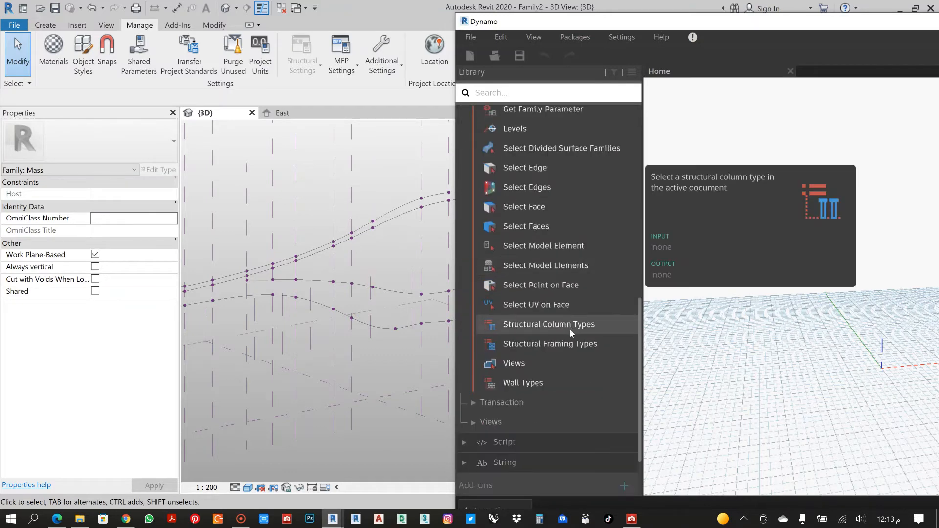
pyautogui.click(566, 250)
pyautogui.moveTo(836, 268); pyautogui.dragTo(735, 200)
pyautogui.hotkey('ctrl', 'c')
pyautogui.hotkey('ctrl', 'v')
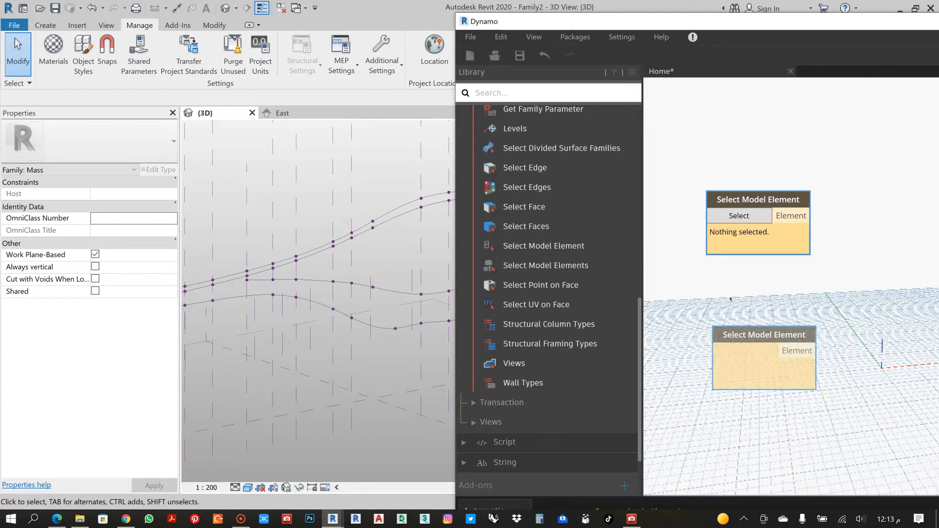
pyautogui.moveTo(752, 326); pyautogui.dragTo(759, 273)
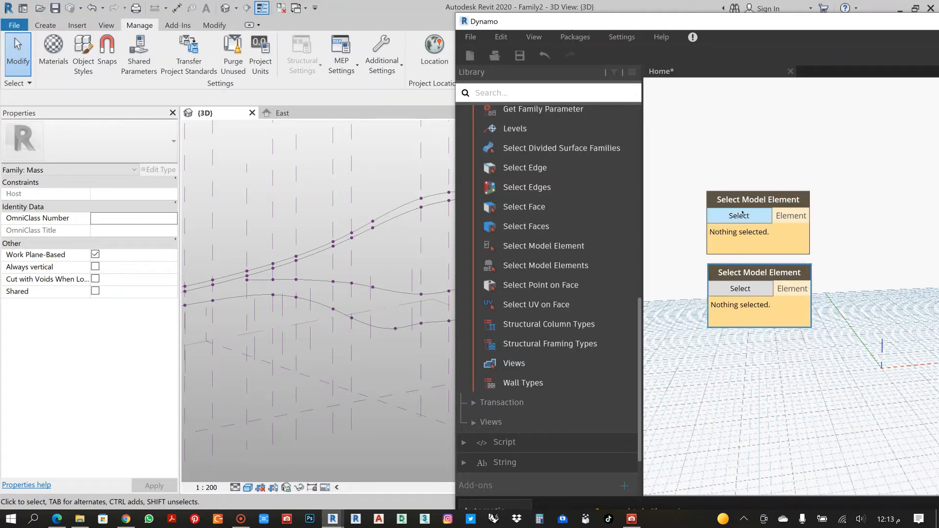
# - Assign the fifth spline over the crest to the first Select Model Element node and the lower spline starting at the fork to the second
pyautogui.click(738, 216)
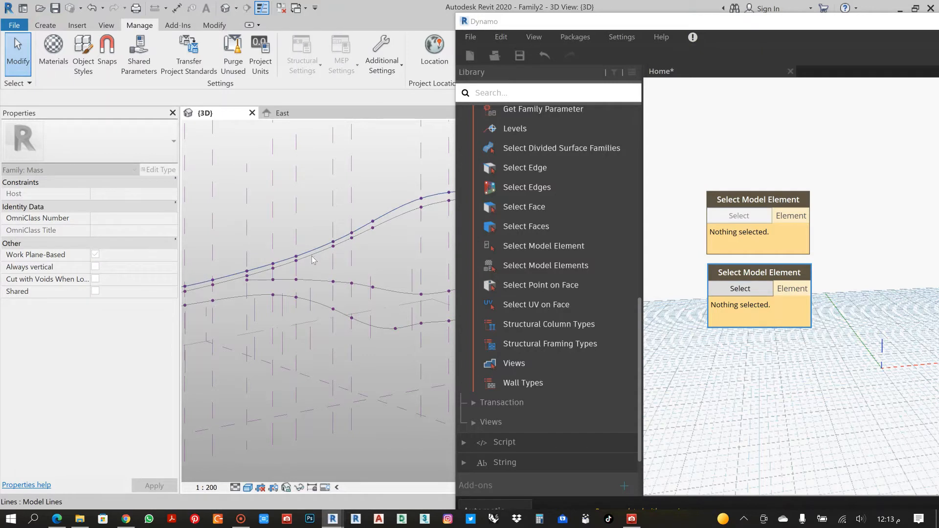
pyautogui.click(257, 277)
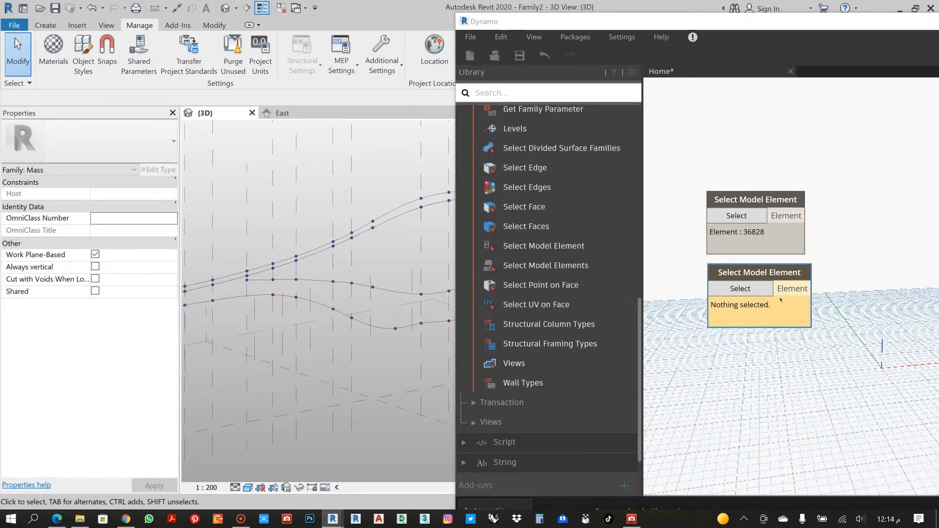
pyautogui.click(740, 288)
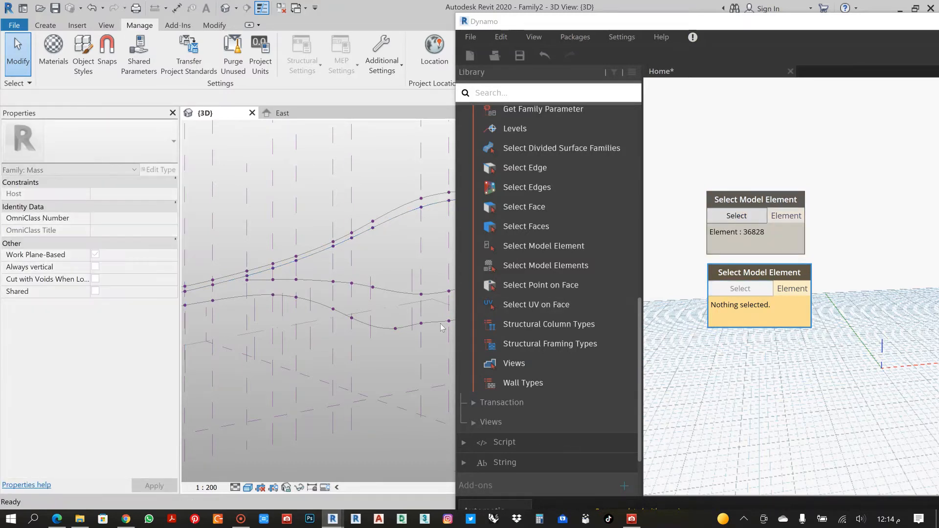
pyautogui.click(319, 284)
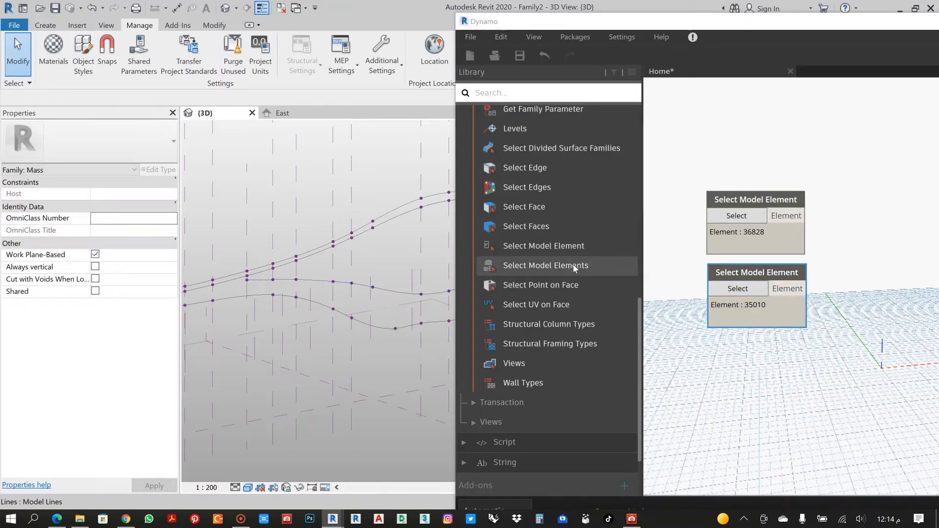
# - Move the Dynamo window over the Revit view so that its whole workspace fits on the screen
pyautogui.scroll(3, 567, 288)
pyautogui.scroll(2, 566, 245)
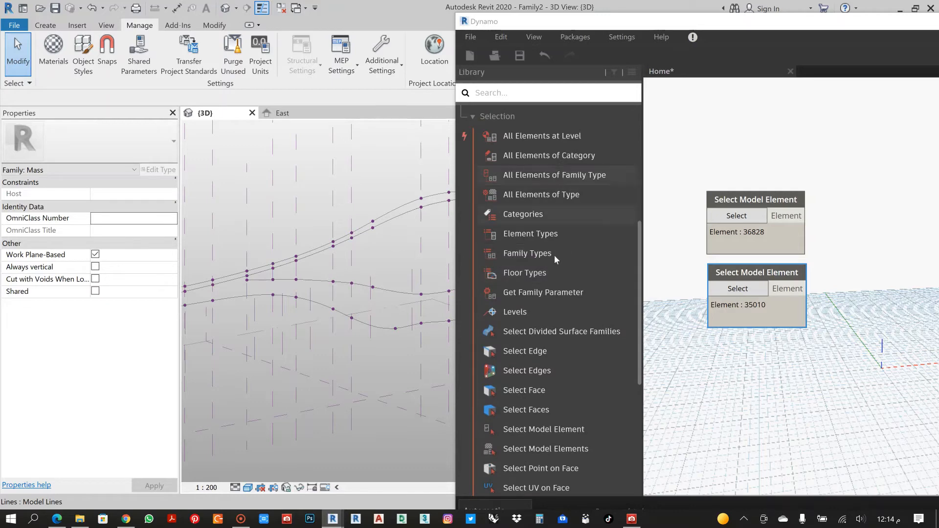
pyautogui.scroll(6, 552, 245)
pyautogui.scroll(-3, 551, 234)
pyautogui.moveTo(647, 12); pyautogui.dragTo(535, 20)
pyautogui.scroll(-4, 479, 318)
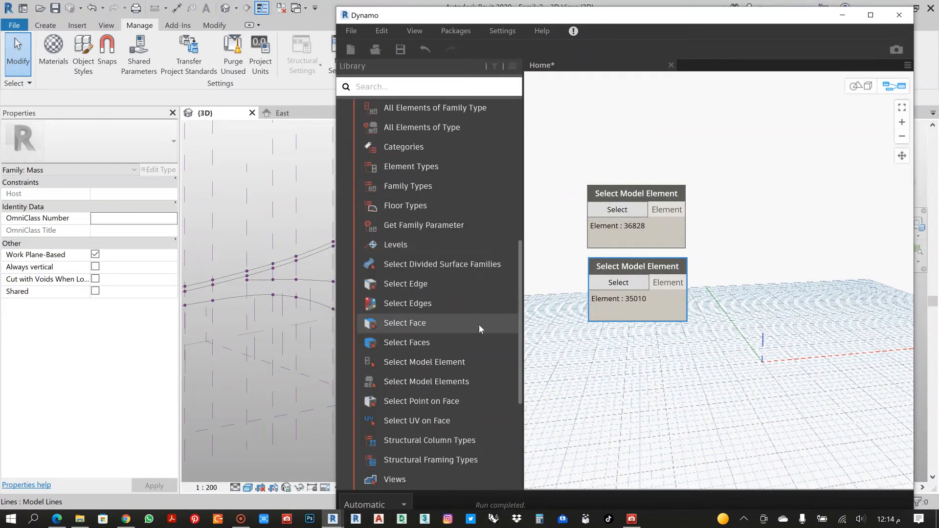
# - Add a CurveElement.Curve node and connect the first Select Model Element node's output to its curveElement input
pyautogui.scroll(6, 470, 270)
pyautogui.scroll(3, 440, 274)
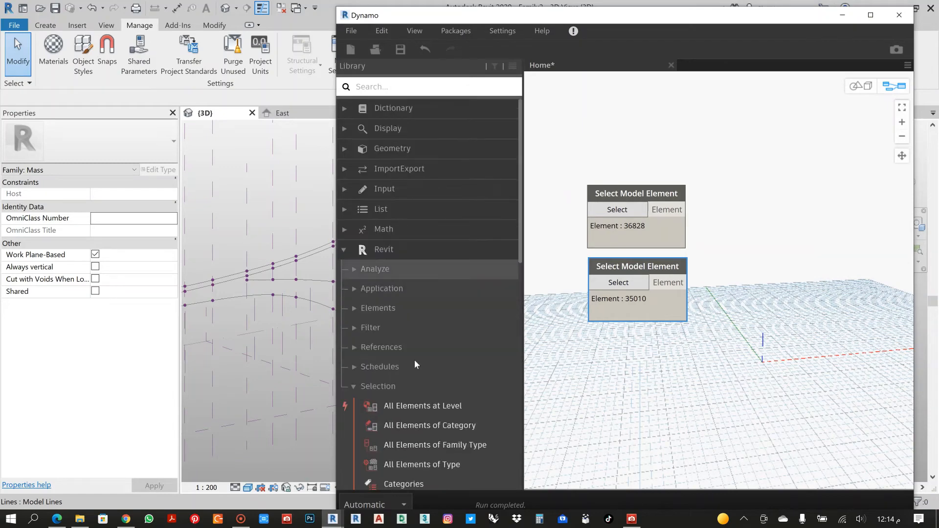
pyautogui.click(410, 307)
pyautogui.scroll(-3, 413, 307)
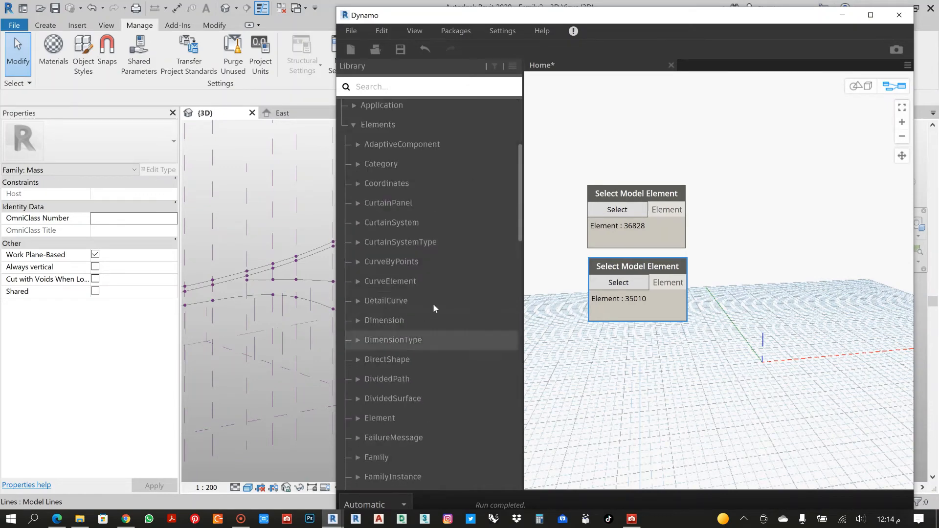
pyautogui.click(430, 283)
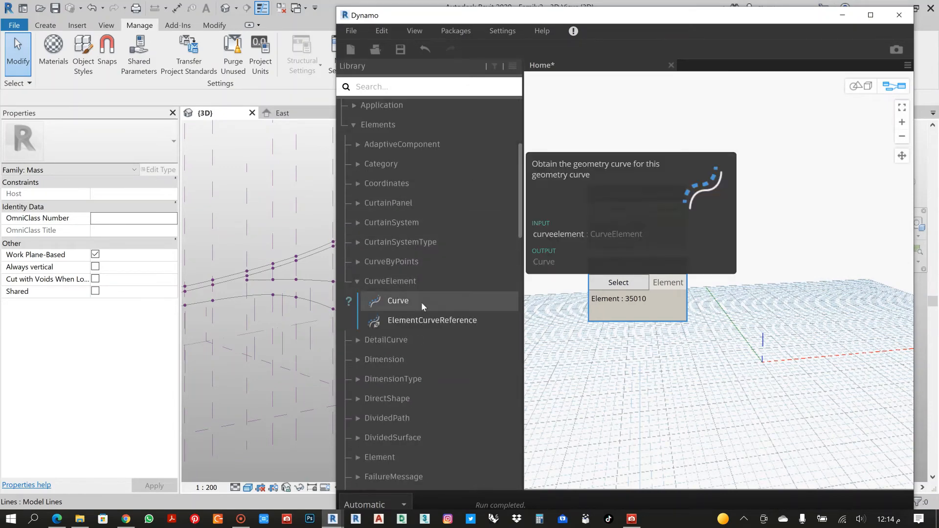
pyautogui.moveTo(421, 320)
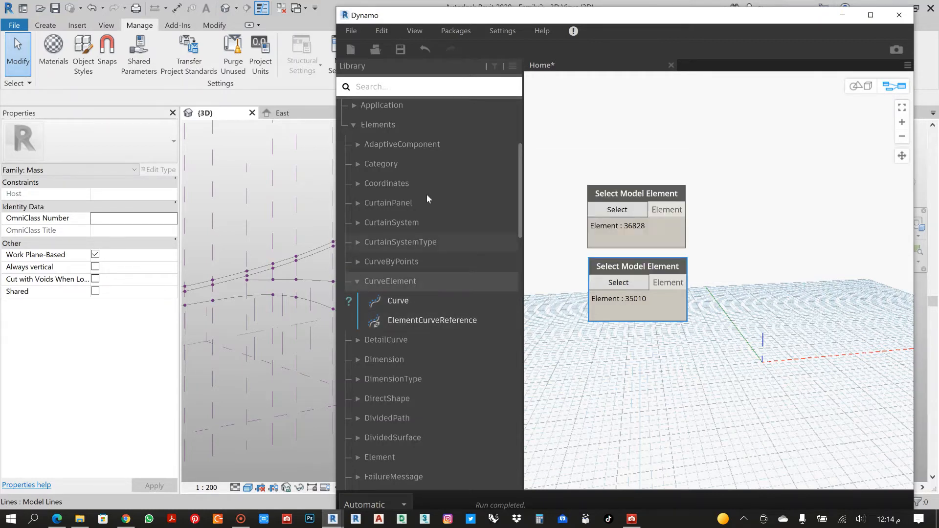
pyautogui.scroll(2, 418, 193)
pyautogui.scroll(-2, 420, 218)
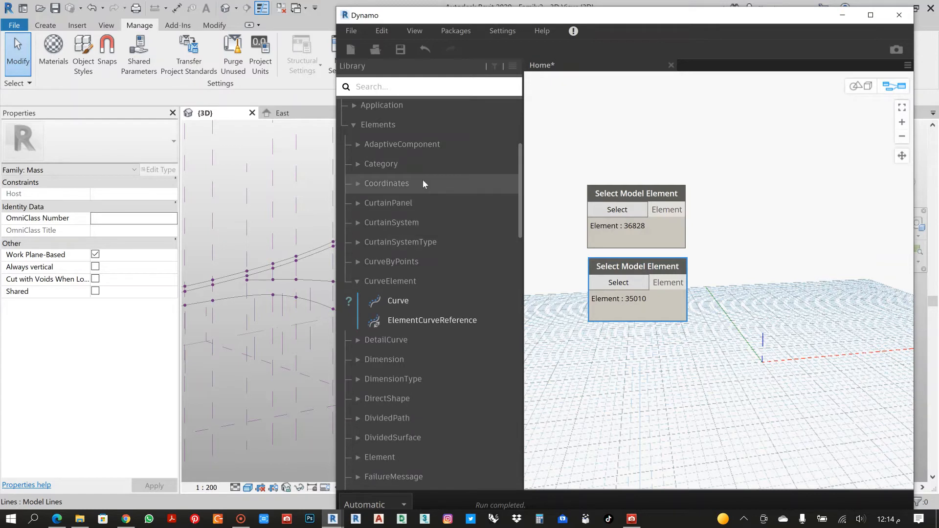
pyautogui.click(413, 299)
pyautogui.moveTo(763, 276); pyautogui.dragTo(775, 196)
pyautogui.moveTo(668, 211); pyautogui.dragTo(754, 191)
# - Duplicate the CurveElement.Curve node with the second Select Model Element node as its input, and maximize the Dynamo window
pyautogui.hotkey('ctrl', 'c')
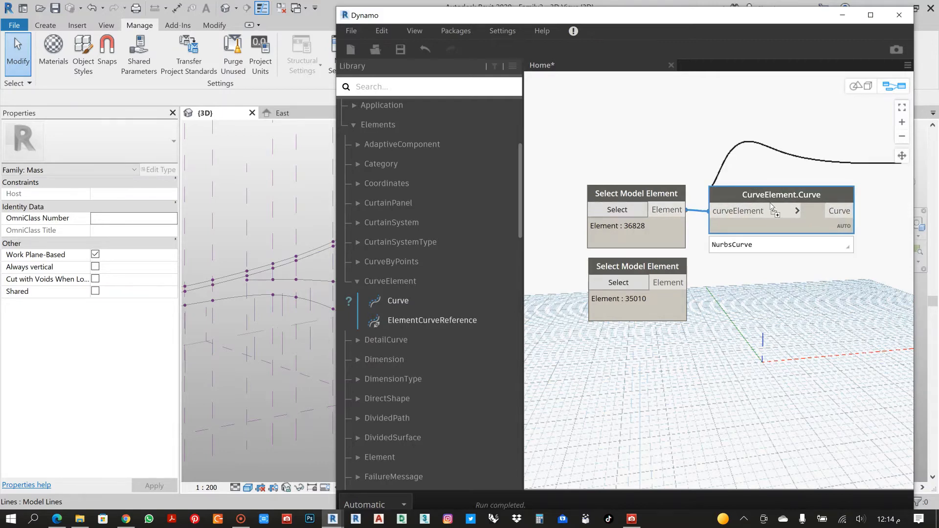
pyautogui.hotkey('ctrl', 'v')
pyautogui.moveTo(688, 283); pyautogui.dragTo(711, 285)
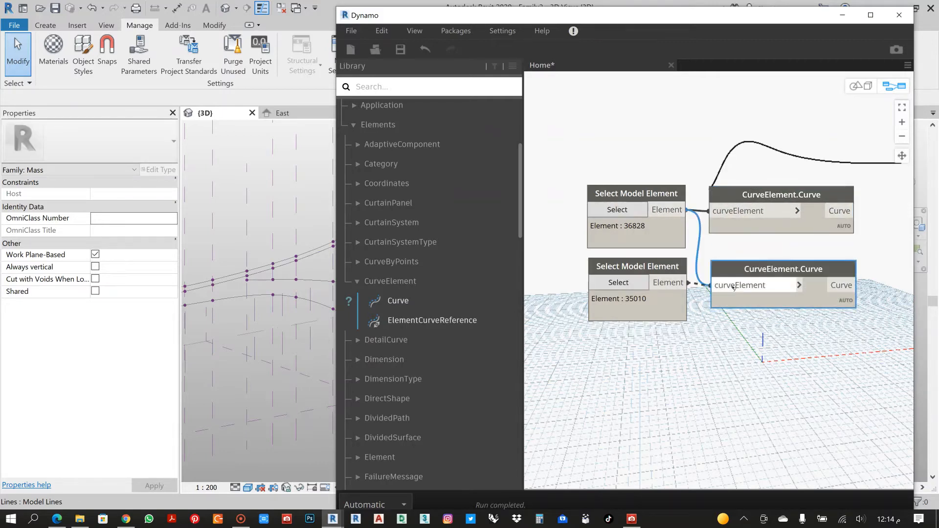
pyautogui.doubleClick(655, 19)
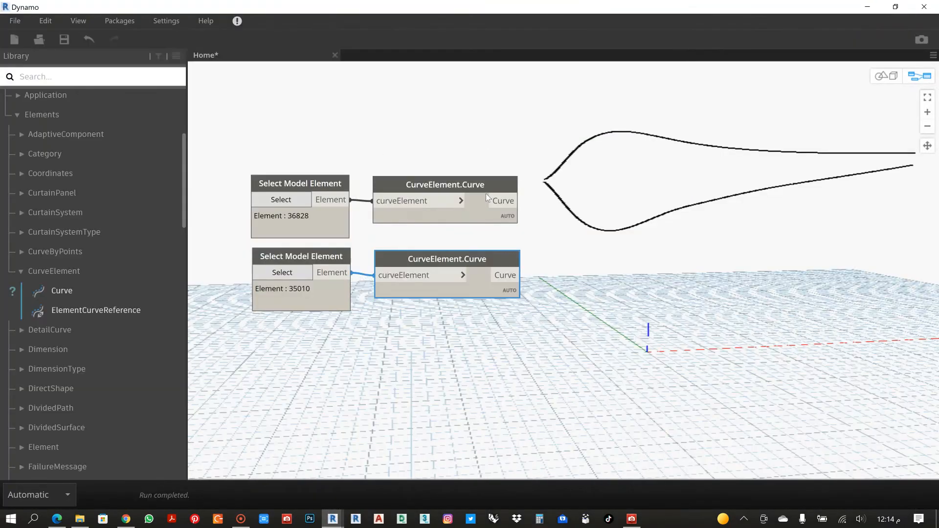
# - Add a Surface.ByLoft node that takes only crossSections, with the first CurveElement.Curve node moved down slightly
pyautogui.click(887, 76)
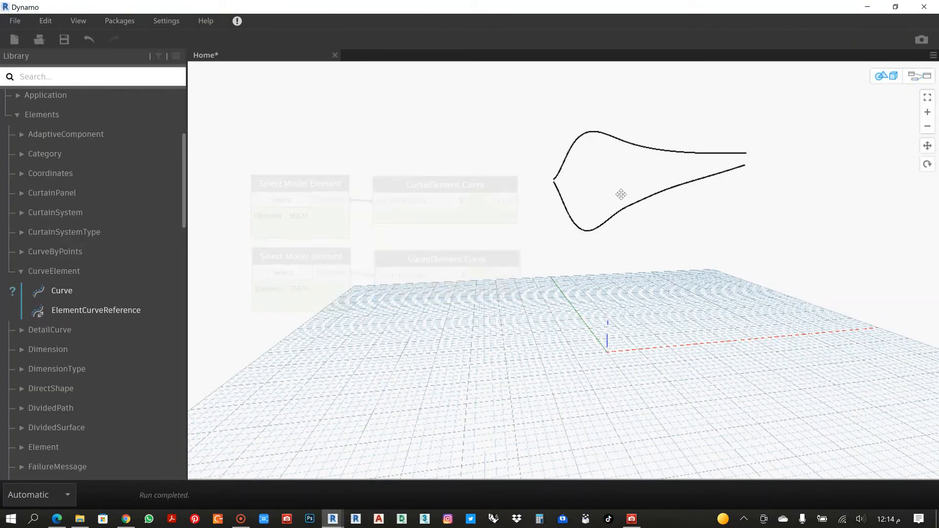
pyautogui.moveTo(620, 195)
pyautogui.mouseDown(button='right')
pyautogui.moveTo(641, 205)
pyautogui.moveTo(622, 209)
pyautogui.moveTo(669, 201)
pyautogui.moveTo(619, 201)
pyautogui.moveTo(727, 256)
pyautogui.moveTo(713, 245)
pyautogui.moveTo(719, 235)
pyautogui.mouseUp(button='right')
pyautogui.click(912, 84)
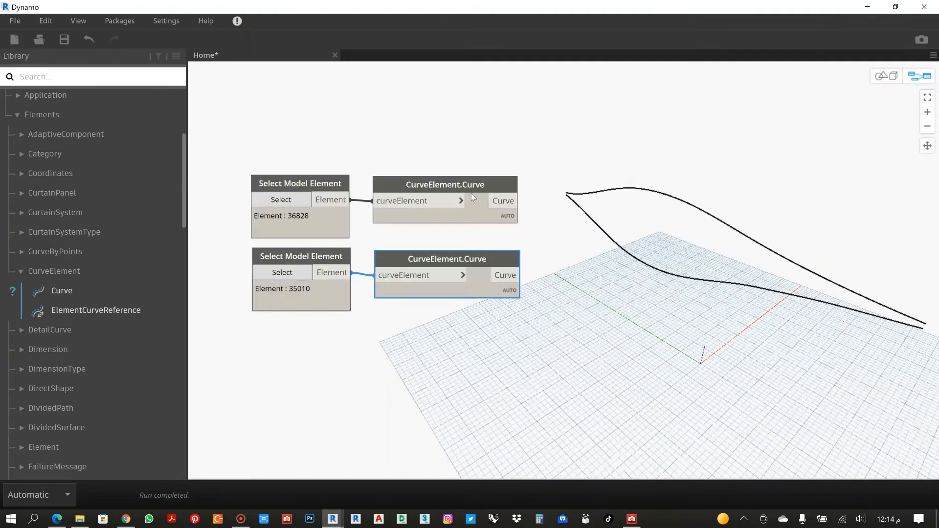
pyautogui.click(467, 197)
pyautogui.moveTo(467, 197); pyautogui.dragTo(472, 208)
pyautogui.click(123, 79)
pyautogui.write('loft')
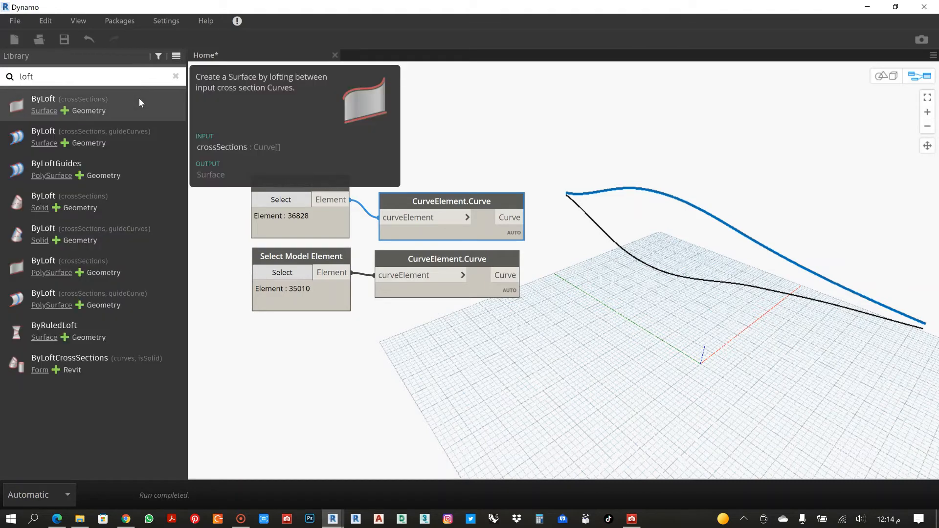
pyautogui.click(139, 99)
pyautogui.moveTo(595, 288); pyautogui.dragTo(658, 285)
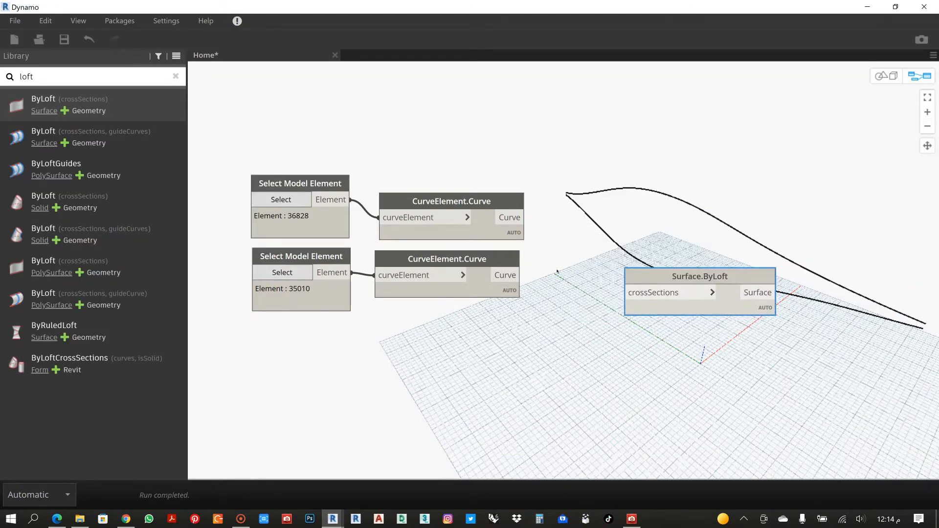
# - Create a Code Block containing the list [a,b] between the curve nodes and the Surface.ByLoft node
pyautogui.doubleClick(568, 274)
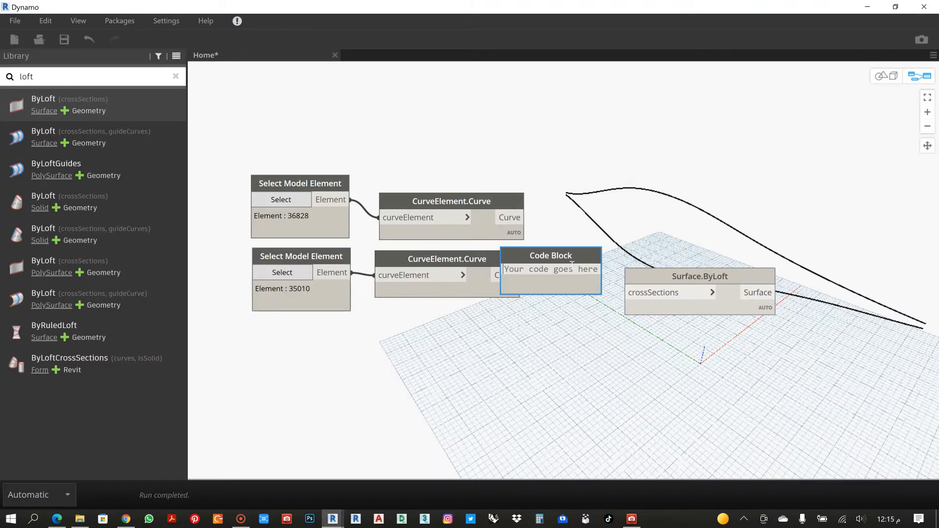
pyautogui.write('[a')
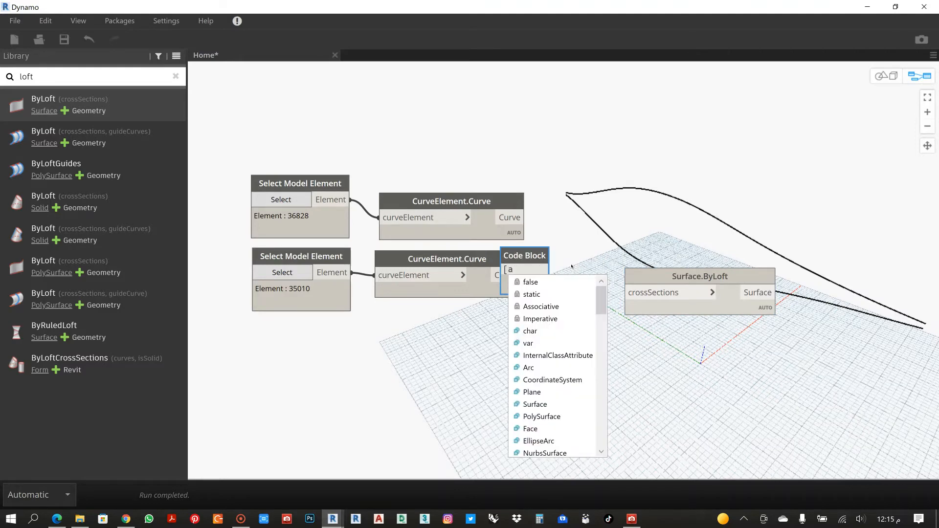
pyautogui.write(',b')
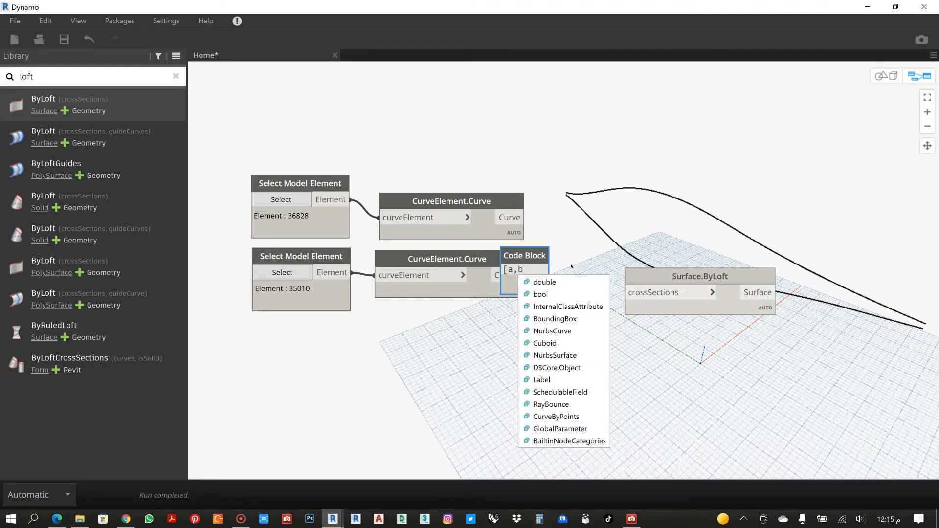
pyautogui.write(']')
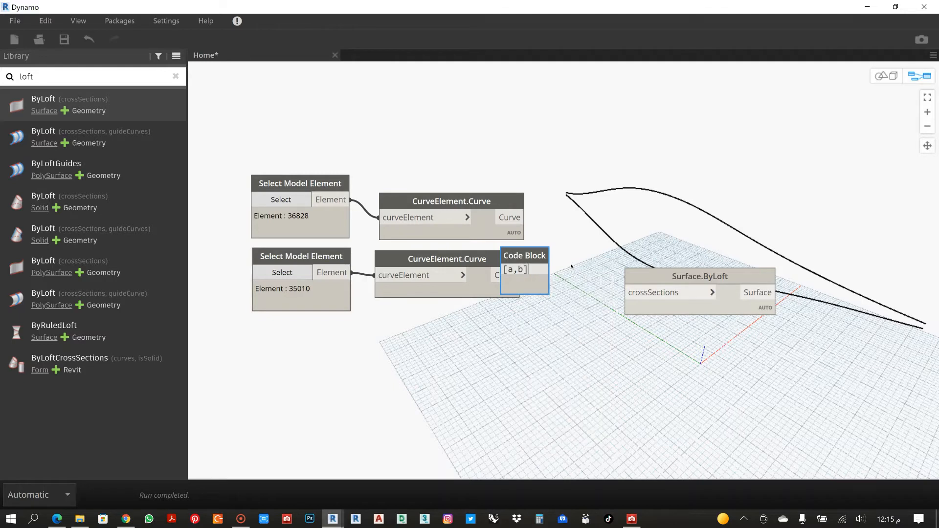
pyautogui.click(645, 250)
# - Space out the Code Block and connect the first Curve output to its input a and the second to b
pyautogui.moveTo(654, 278); pyautogui.dragTo(677, 275)
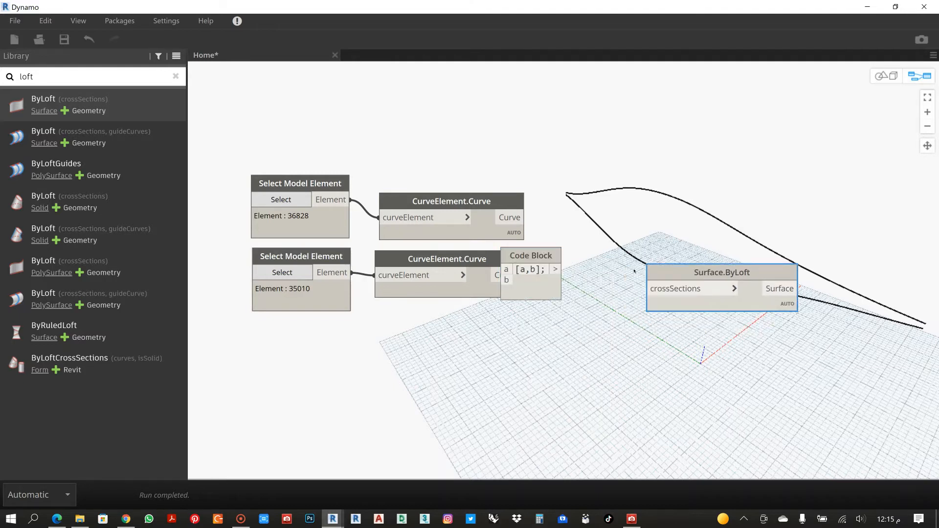
pyautogui.moveTo(542, 257); pyautogui.dragTo(615, 239)
pyautogui.click(521, 217)
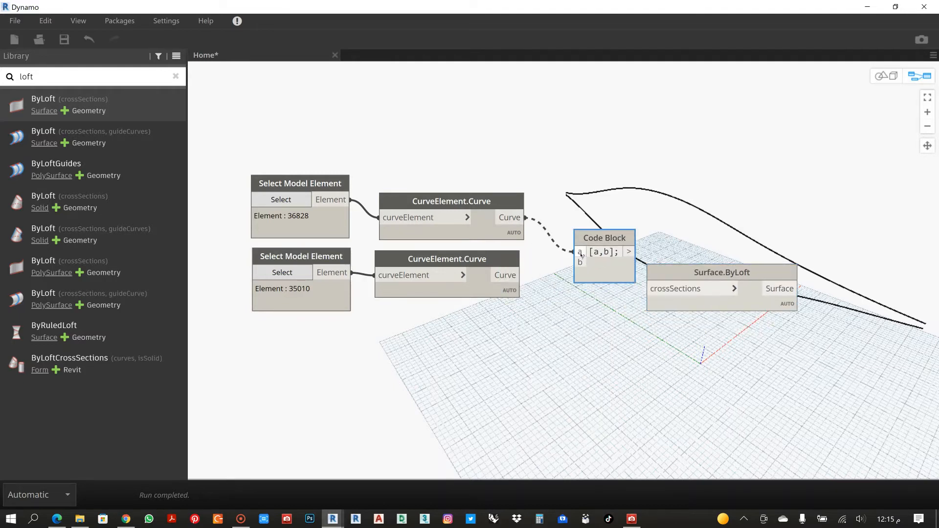
pyautogui.click(577, 252)
pyautogui.click(522, 275)
pyautogui.click(577, 262)
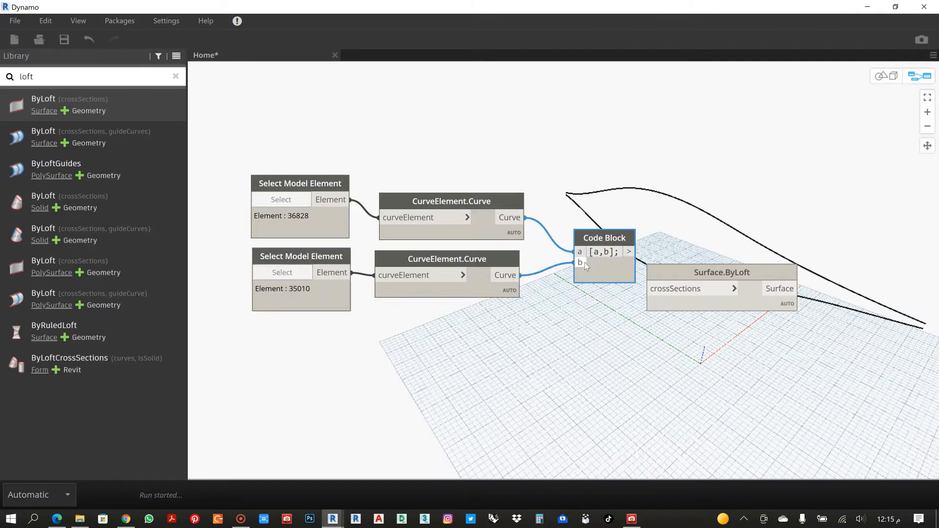
# - Line up the Code Block and Surface.ByLoft nodes and connect the list output to the crossSections input
pyautogui.moveTo(589, 235); pyautogui.dragTo(567, 207)
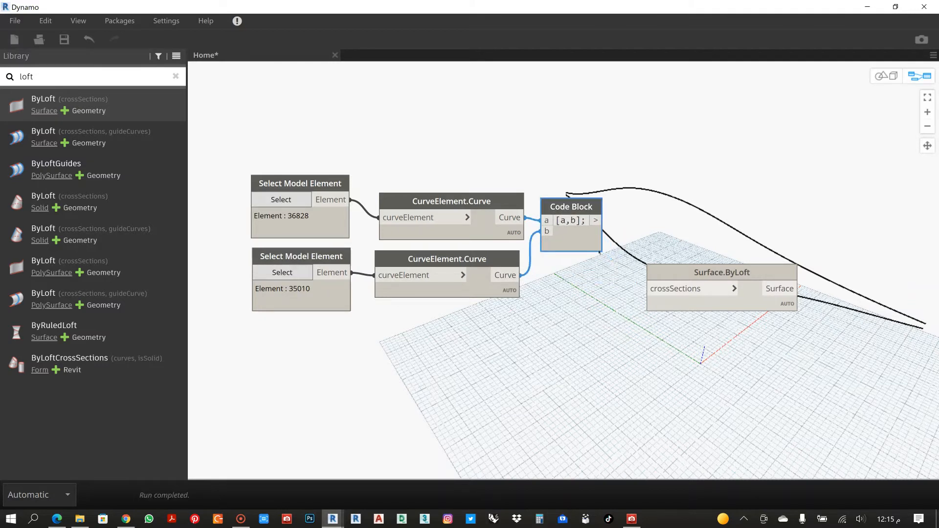
pyautogui.moveTo(696, 267); pyautogui.dragTo(659, 207)
pyautogui.click(595, 220)
pyautogui.click(708, 257)
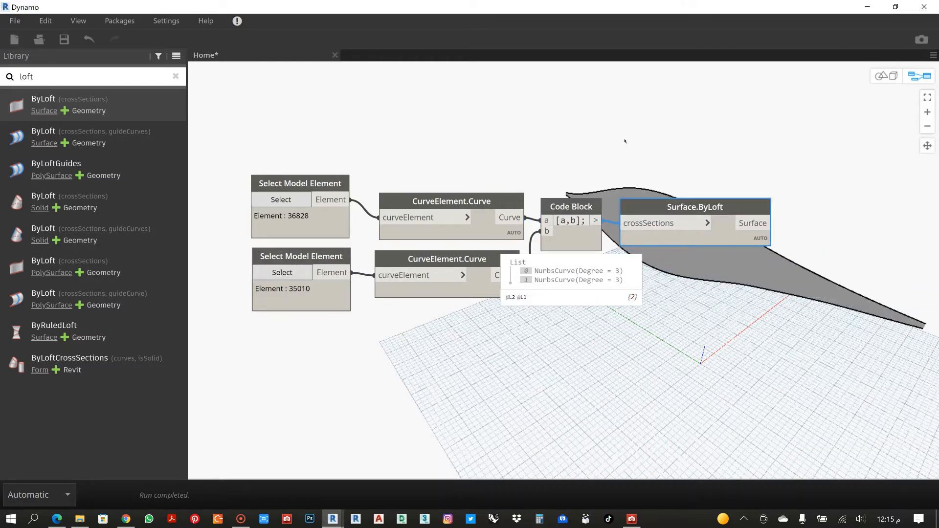
# - Examine the lofted surface between the two splines from different angles in the 3D preview
pyautogui.scroll(-3, 541, 122)
pyautogui.click(880, 76)
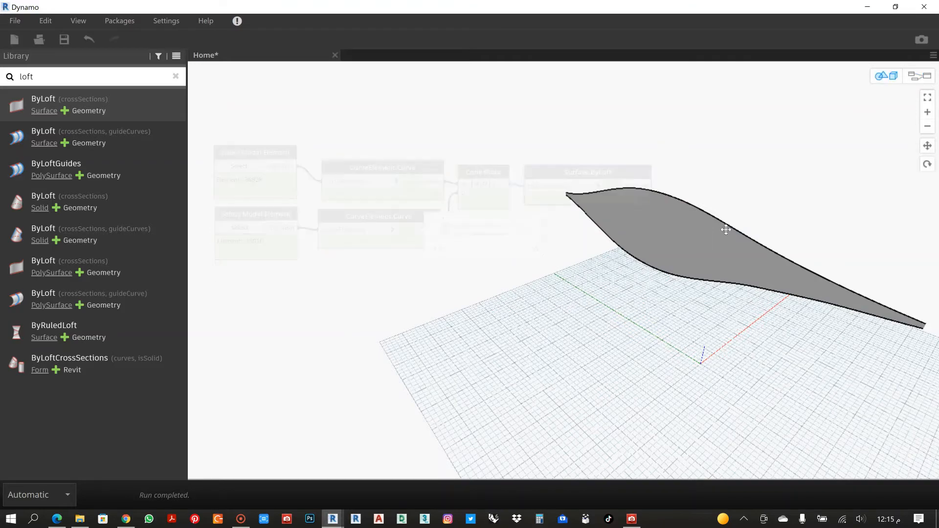
pyautogui.moveTo(726, 229)
pyautogui.mouseDown(button='right')
pyautogui.moveTo(662, 214)
pyautogui.moveTo(733, 216)
pyautogui.moveTo(737, 227)
pyautogui.mouseUp(button='right')
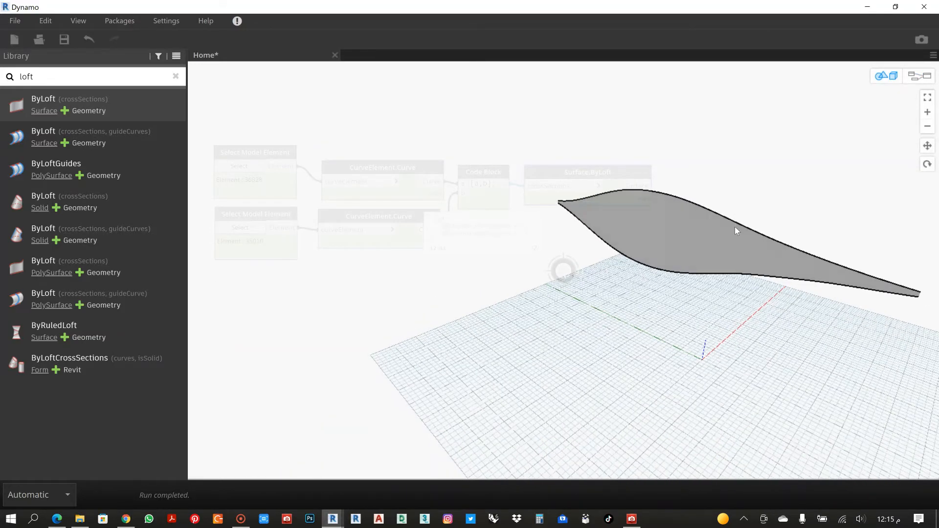
pyautogui.click(912, 77)
pyautogui.scroll(-3, 590, 278)
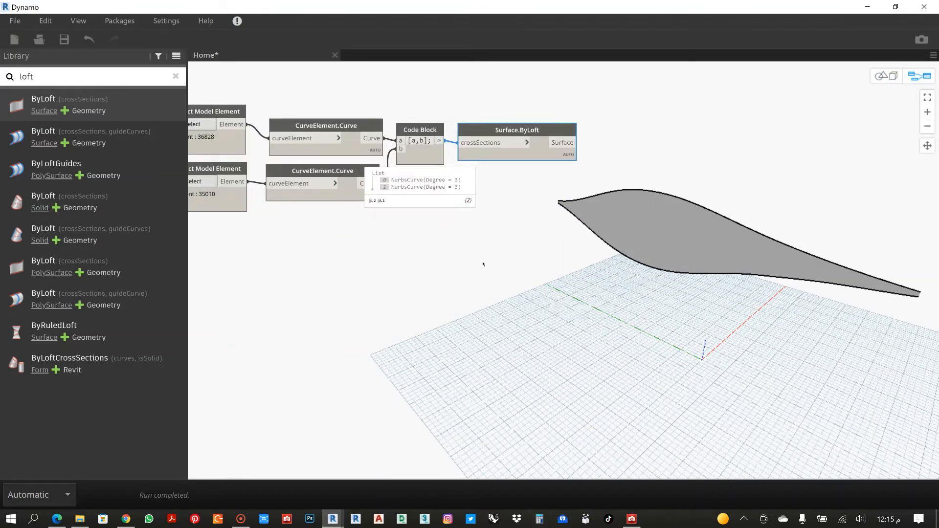
pyautogui.scroll(3, 499, 266)
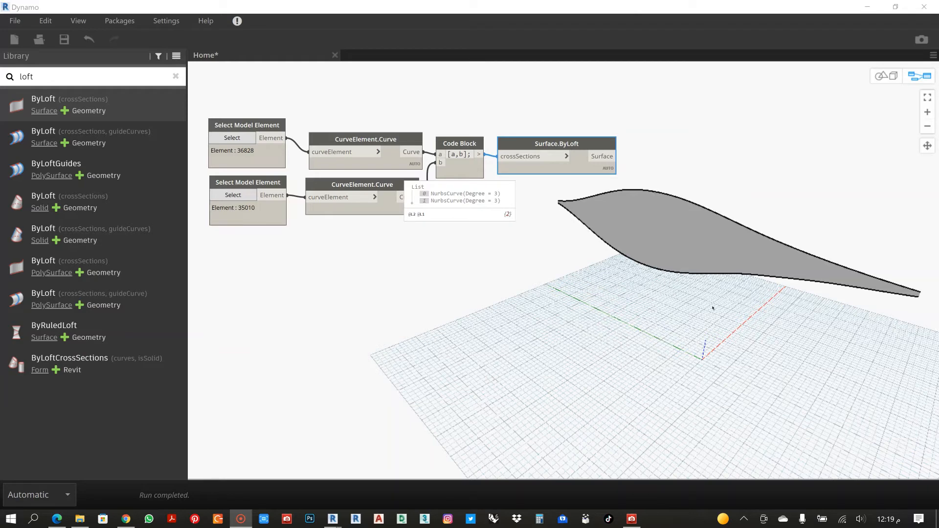
pyautogui.moveTo(713, 308); pyautogui.dragTo(686, 307, button='middle')
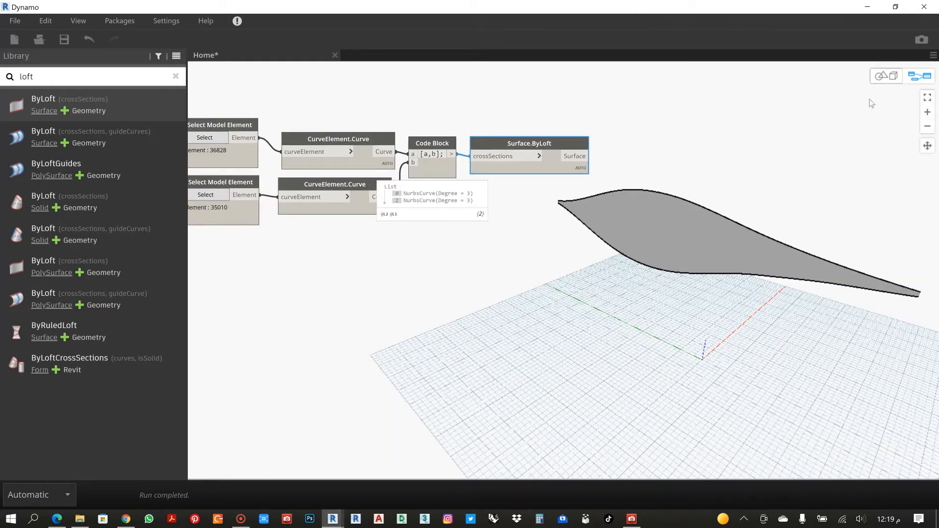
pyautogui.click(885, 77)
pyautogui.moveTo(758, 247)
pyautogui.mouseDown(button='right')
pyautogui.moveTo(720, 249)
pyautogui.moveTo(763, 247)
pyautogui.mouseUp(button='right')
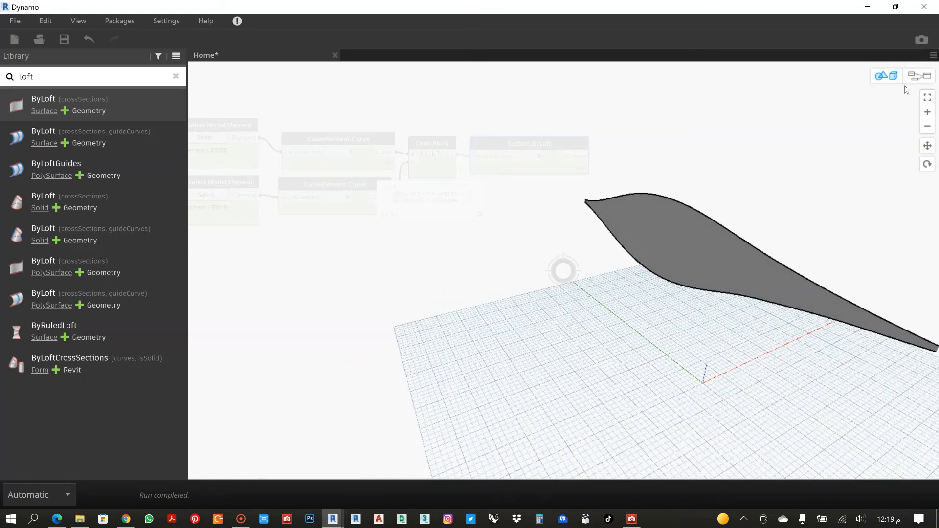
pyautogui.click(919, 76)
pyautogui.moveTo(464, 245); pyautogui.dragTo(524, 247, button='middle')
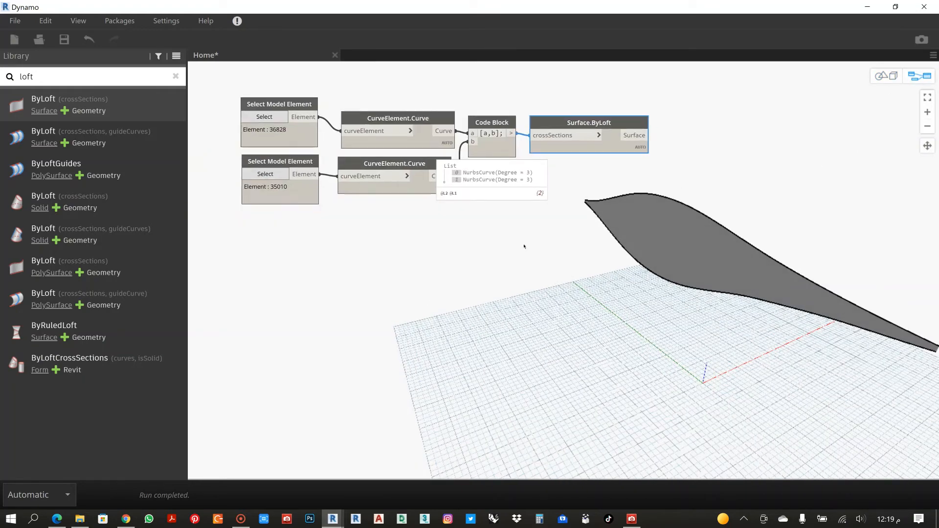
# - Review the façade reference photo in ACDSee and the sine curve diagram in Chrome, returning to Dynamo
pyautogui.click(632, 518)
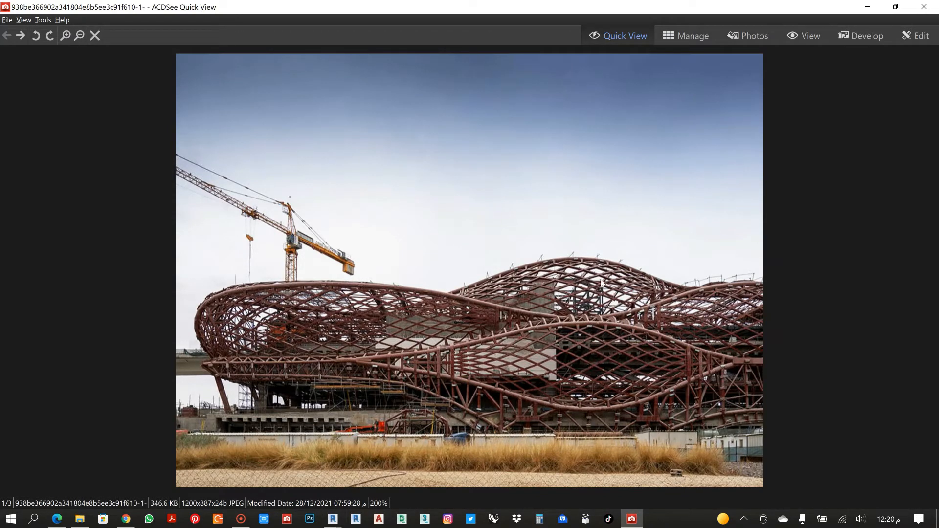
pyautogui.click(867, 7)
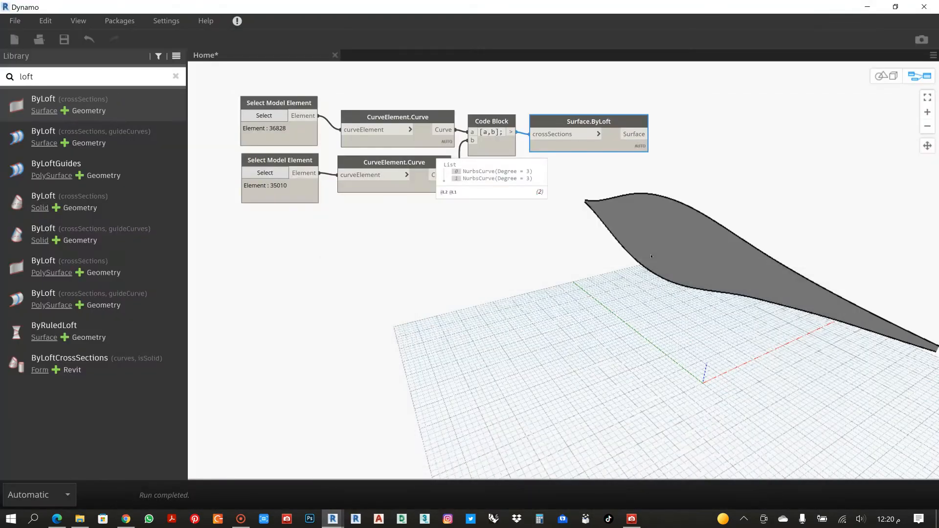
pyautogui.moveTo(622, 287); pyautogui.dragTo(606, 288, button='middle')
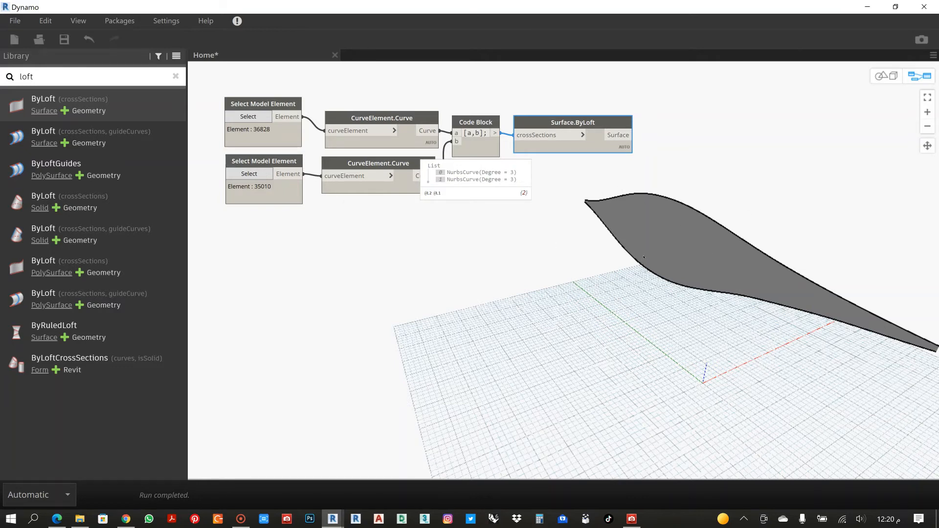
pyautogui.click(126, 518)
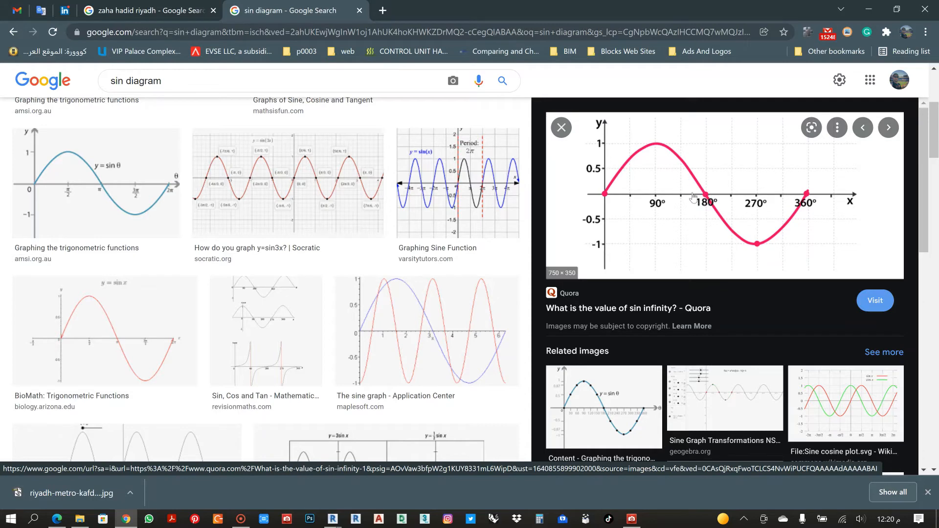
pyautogui.click(868, 11)
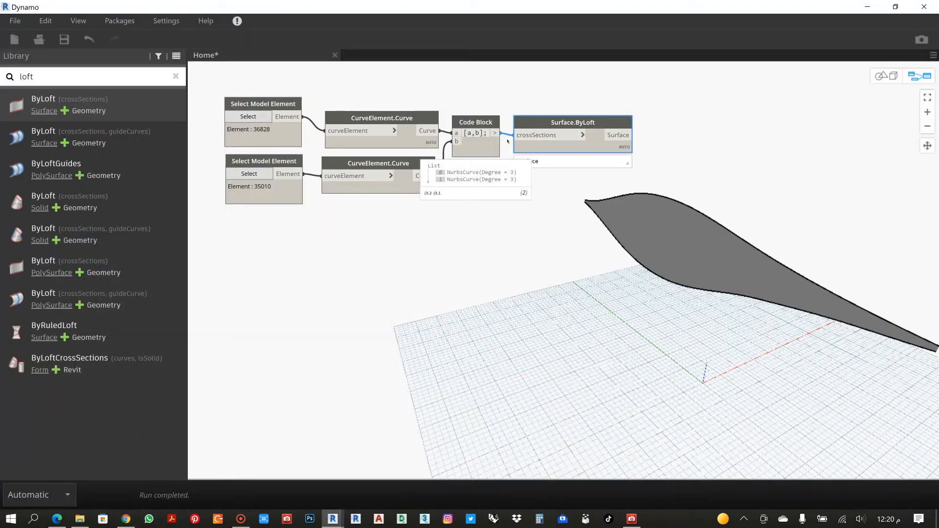
# - Clear the library search and expand the Surfaces category under Geometry
pyautogui.moveTo(36, 77); pyautogui.dragTo(15, 79)
pyautogui.press('BackSpace')
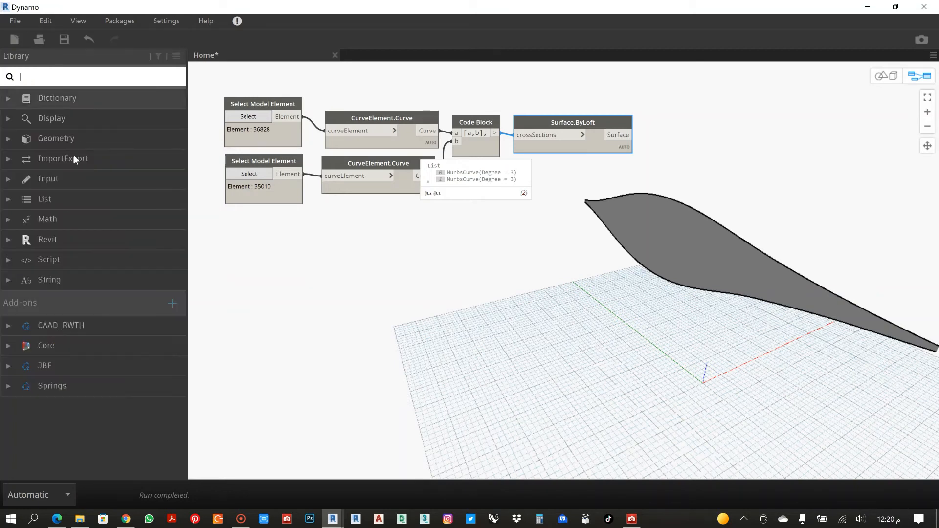
pyautogui.click(59, 139)
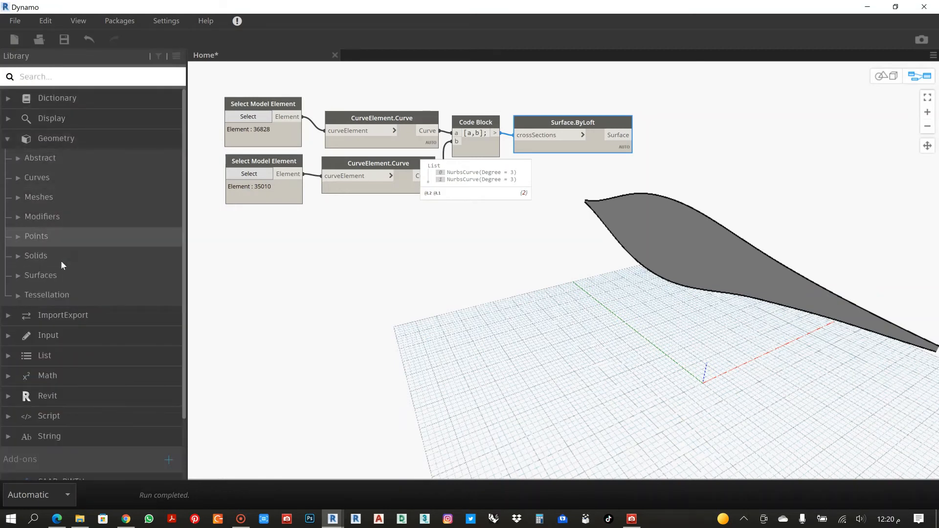
pyautogui.click(58, 274)
pyautogui.click(66, 232)
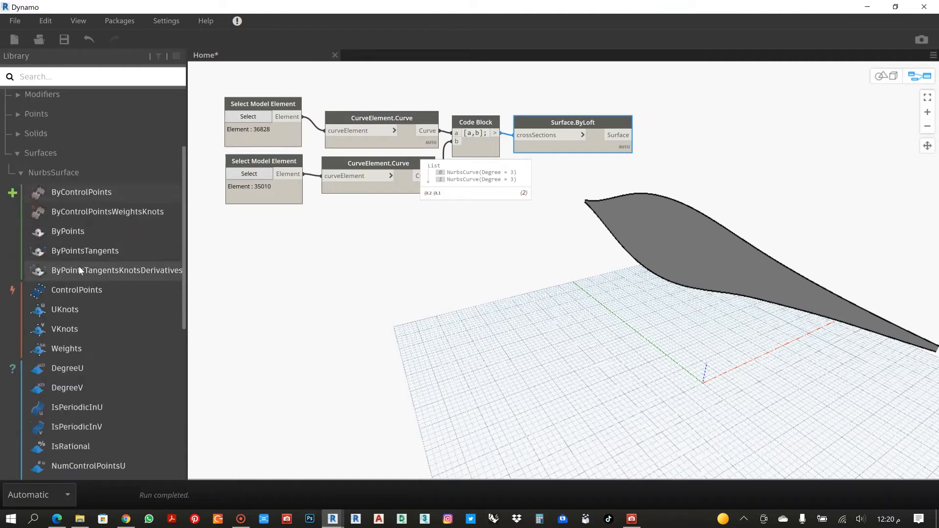
pyautogui.scroll(-5, 79, 266)
pyautogui.scroll(2, 76, 168)
pyautogui.scroll(5, 76, 168)
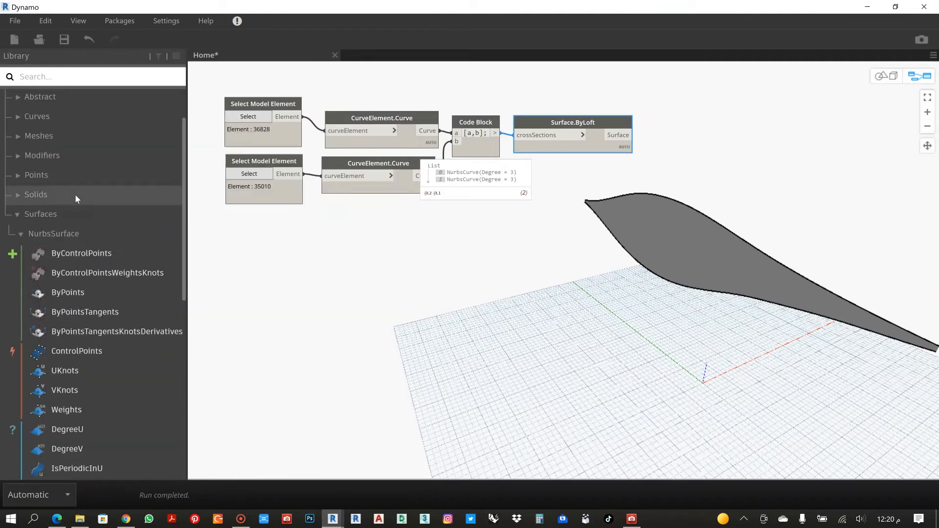
pyautogui.click(60, 218)
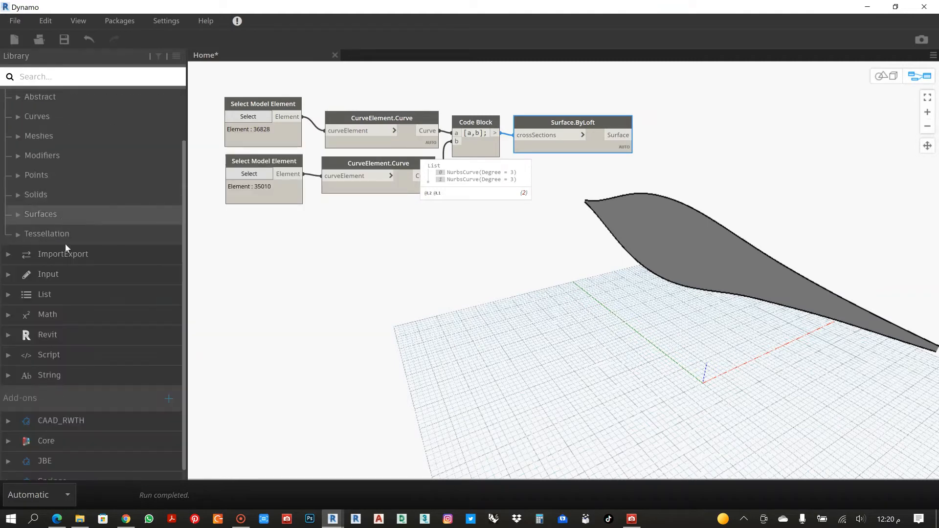
pyautogui.click(46, 217)
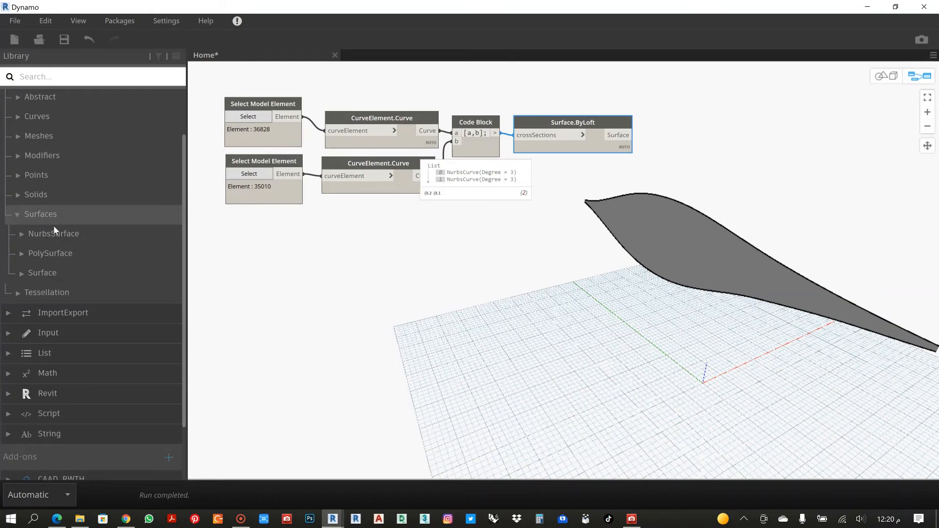
# - Add a Surface.PointAtParameter node and place it below the Surface.ByLoft node
pyautogui.click(49, 271)
pyautogui.scroll(-3, 83, 259)
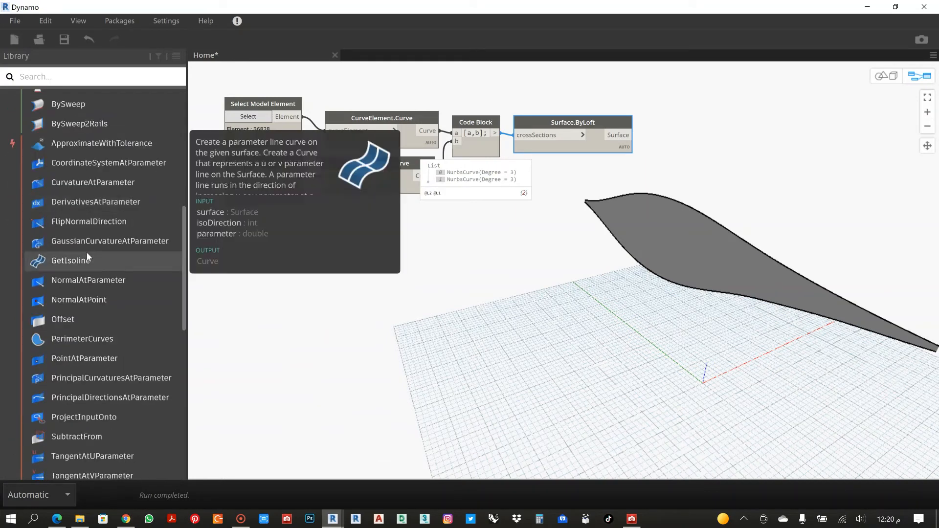
pyautogui.moveTo(100, 361)
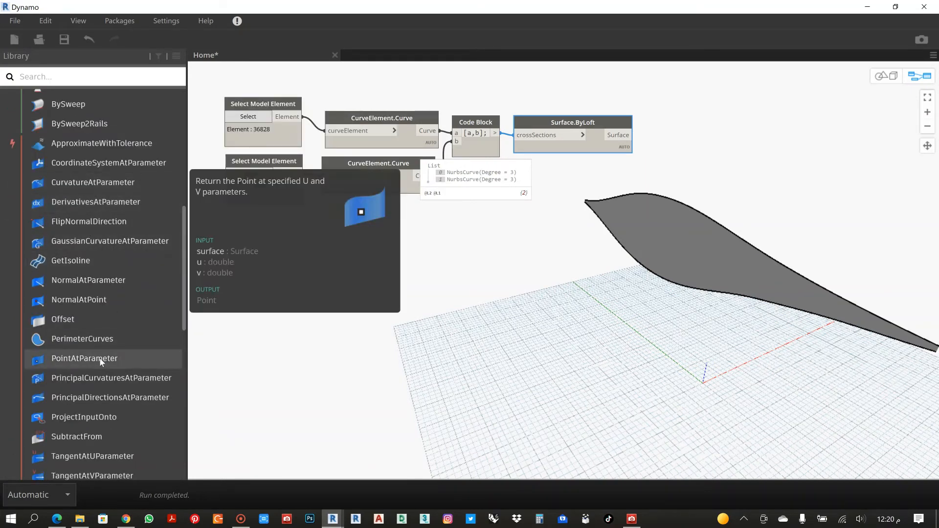
pyautogui.click(100, 361)
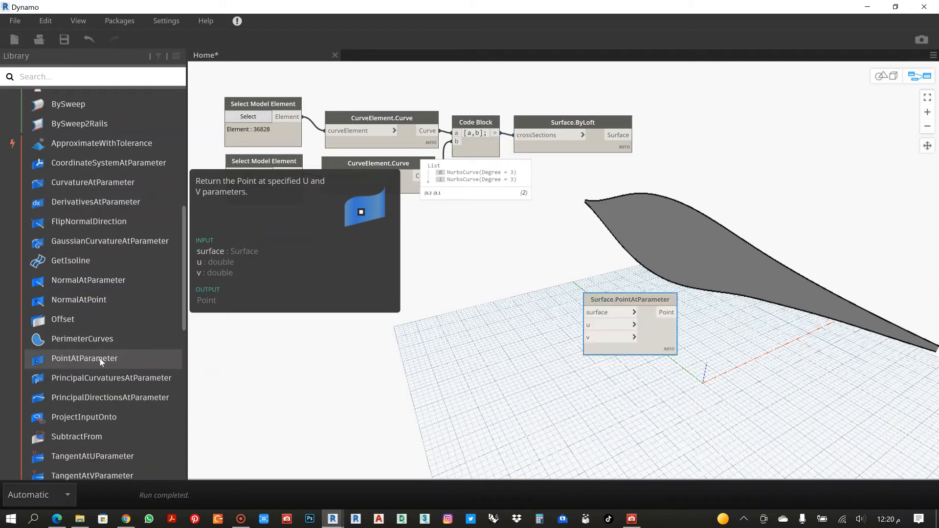
pyautogui.moveTo(615, 298); pyautogui.dragTo(568, 249)
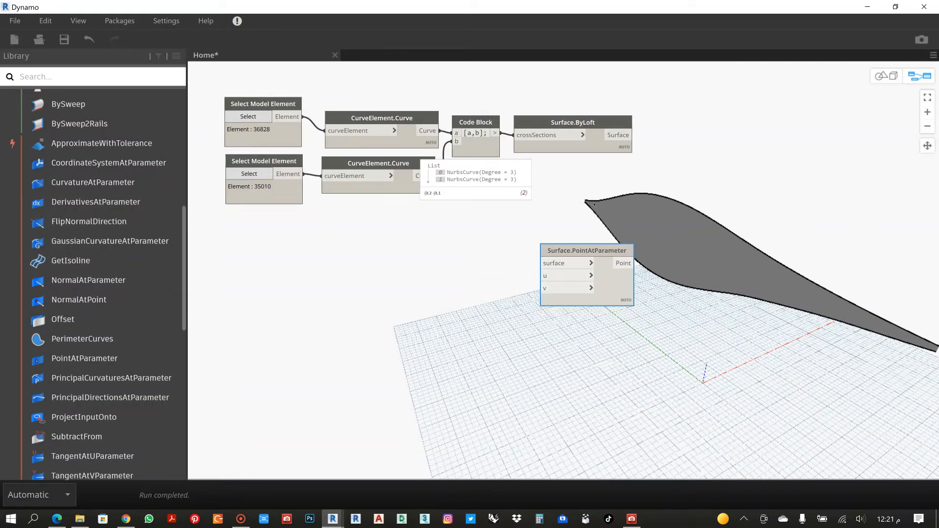
# - Reposition the Surface.PointAtParameter node and add a code block with the range 0..1..#20 beside it
pyautogui.moveTo(559, 252); pyautogui.dragTo(528, 245)
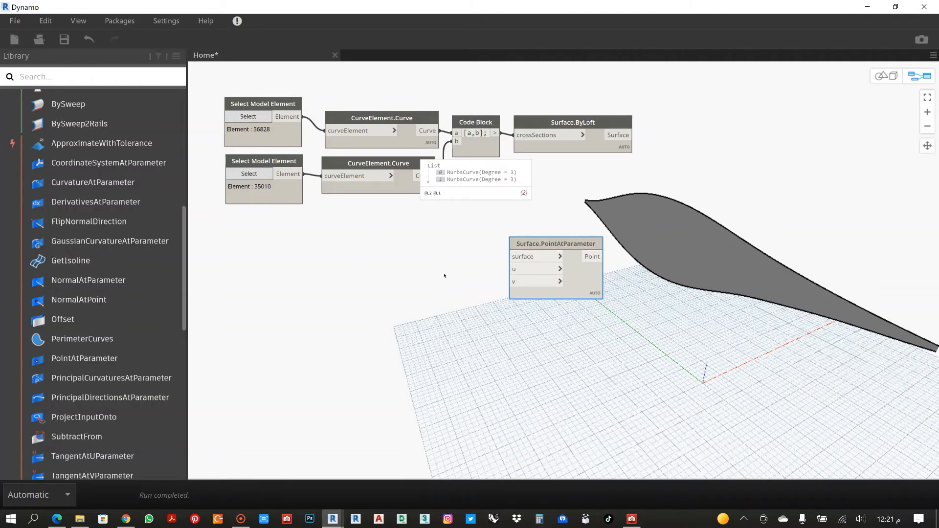
pyautogui.moveTo(552, 241); pyautogui.dragTo(559, 241)
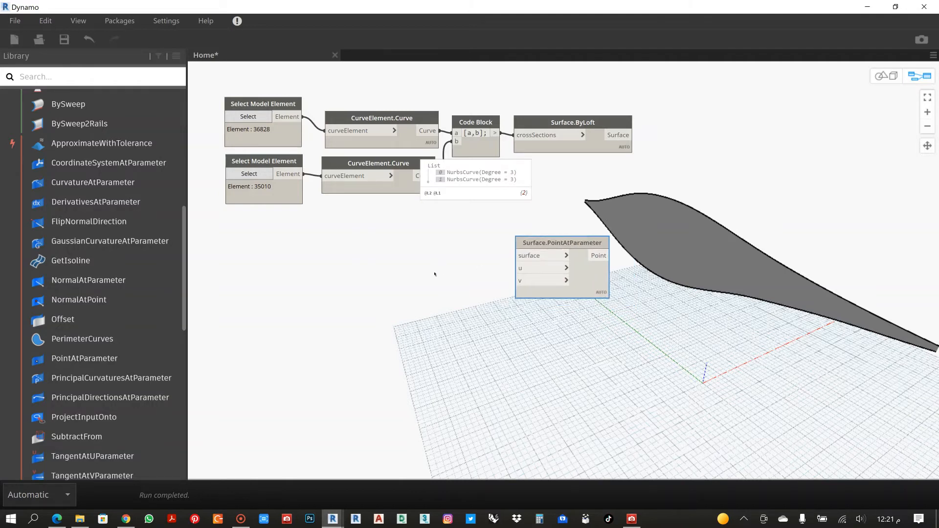
pyautogui.doubleClick(435, 274)
pyautogui.write('0..1..#')
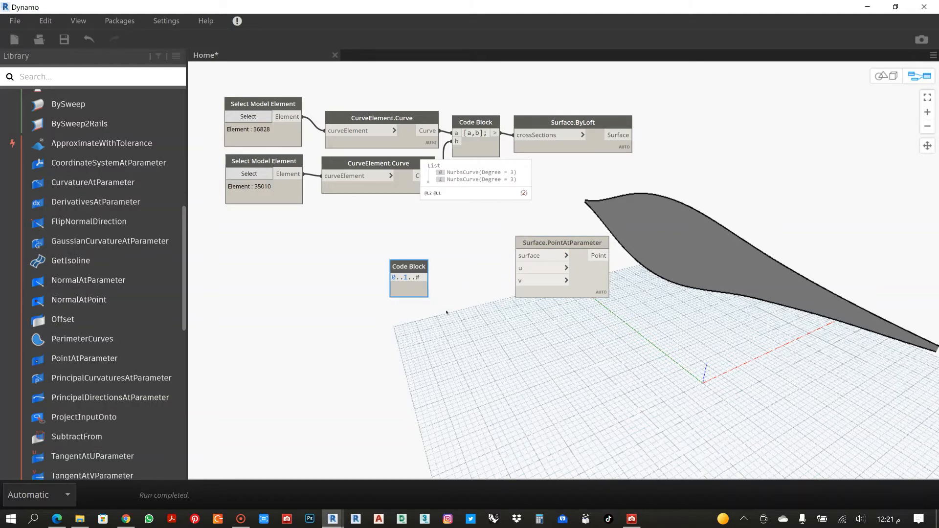
pyautogui.write('20')
pyautogui.click(447, 312)
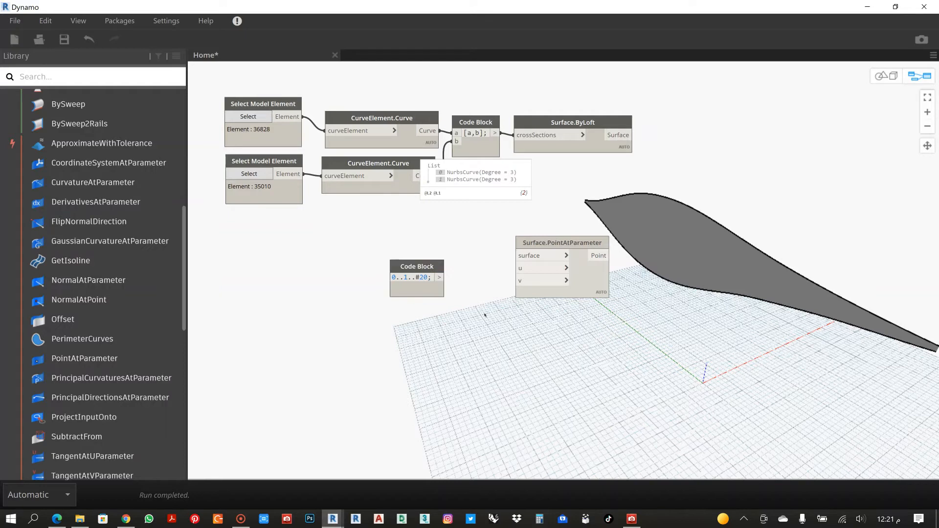
# - Connect the lofted surface to Surface.PointAtParameter and feed the code block range into both its u and v inputs
pyautogui.click(634, 135)
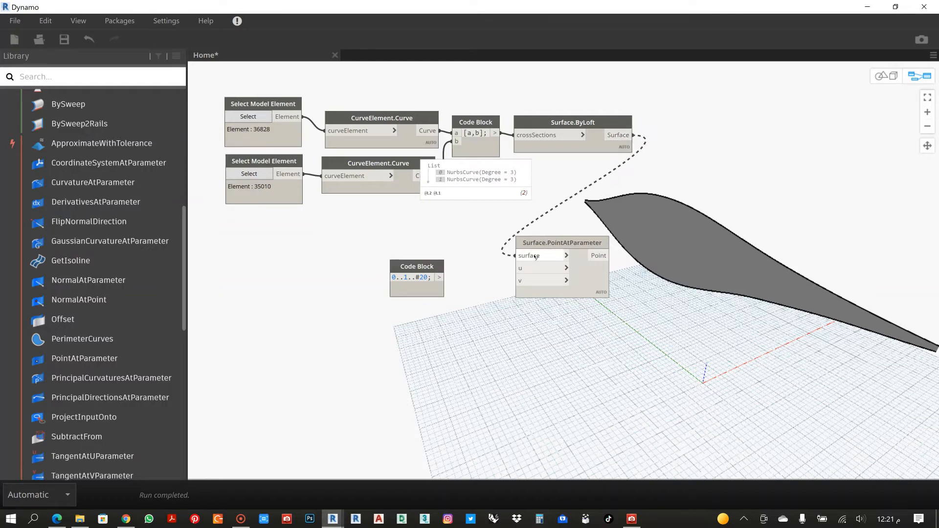
pyautogui.click(518, 256)
pyautogui.click(439, 277)
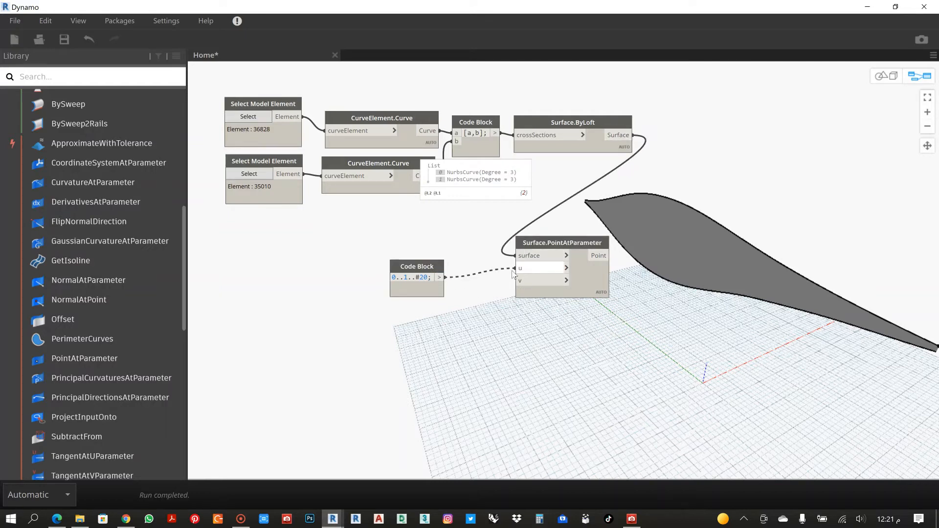
pyautogui.click(522, 268)
pyautogui.click(439, 277)
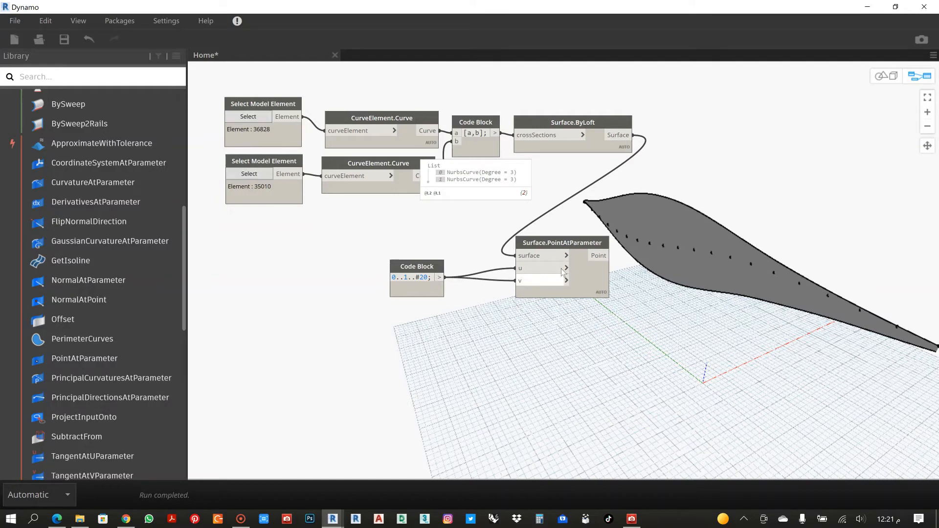
pyautogui.click(520, 280)
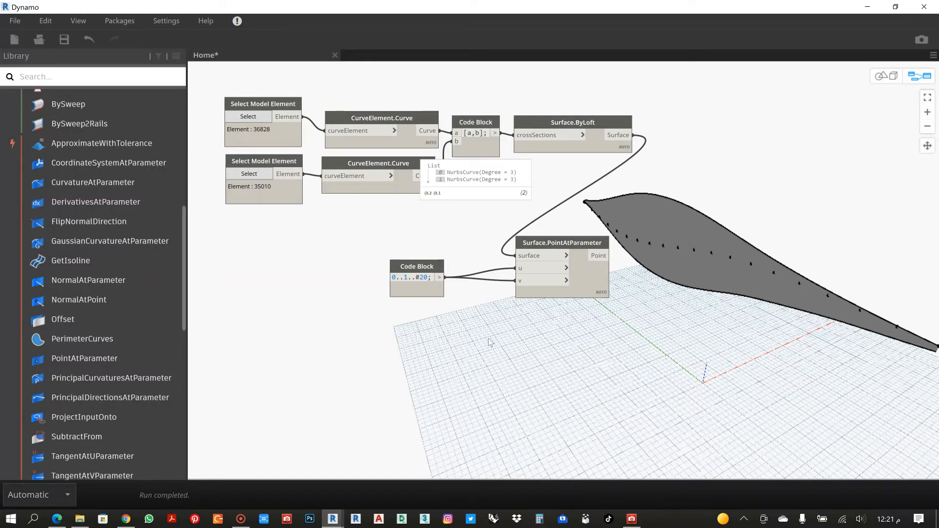
# - Set the lacing of the Surface.PointAtParameter node to Cross Product
pyautogui.rightClick(591, 281)
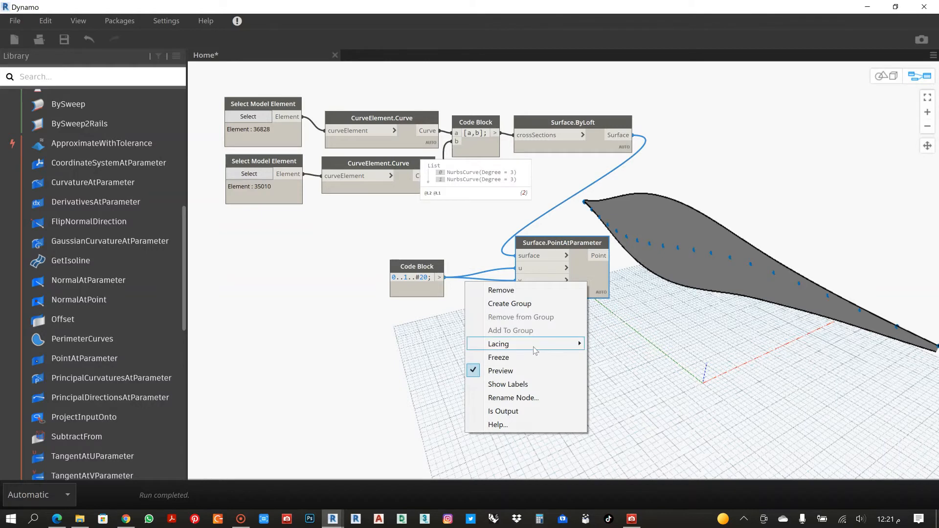
pyautogui.moveTo(533, 345)
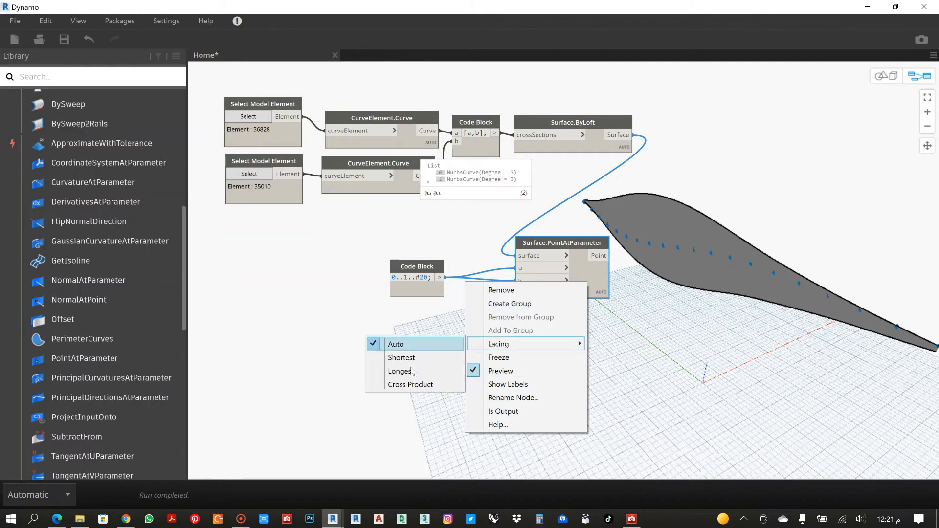
pyautogui.click(413, 386)
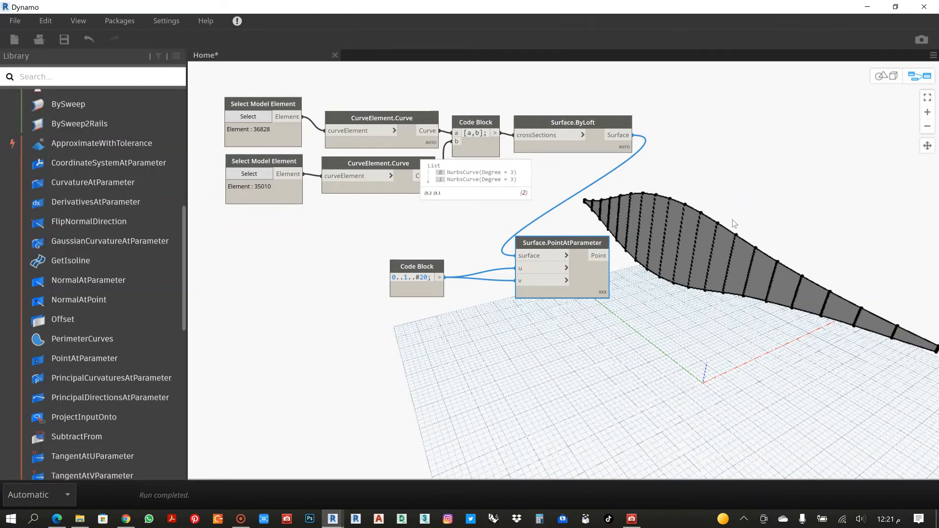
# - Add a second range 0..1..#10 to the code block and connect it to the v input of Surface.PointAtParameter
pyautogui.moveTo(415, 266); pyautogui.dragTo(384, 273)
pyautogui.click(429, 266)
pyautogui.press('Return')
pyautogui.hotkey('ctrl', 'c')
pyautogui.click(401, 275)
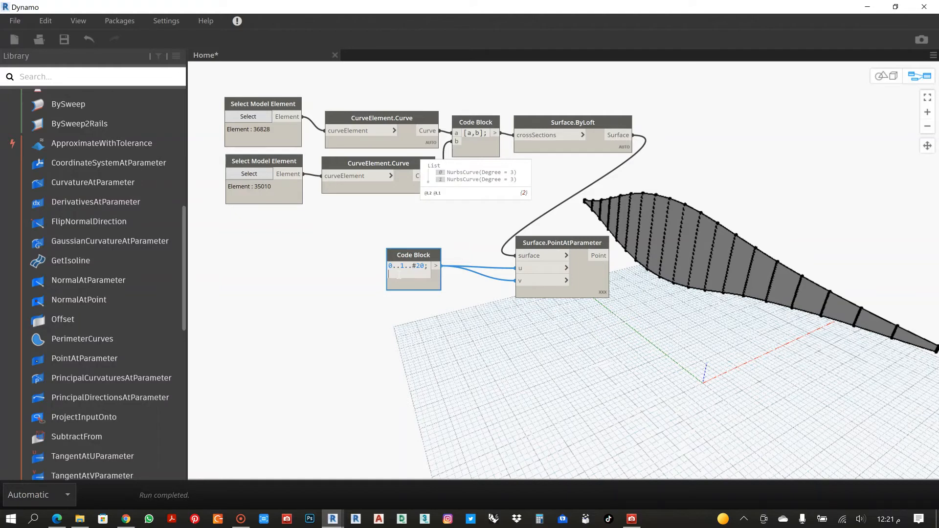
pyautogui.hotkey('ctrl', 'v')
pyautogui.moveTo(434, 267); pyautogui.dragTo(401, 265)
pyautogui.click(403, 272)
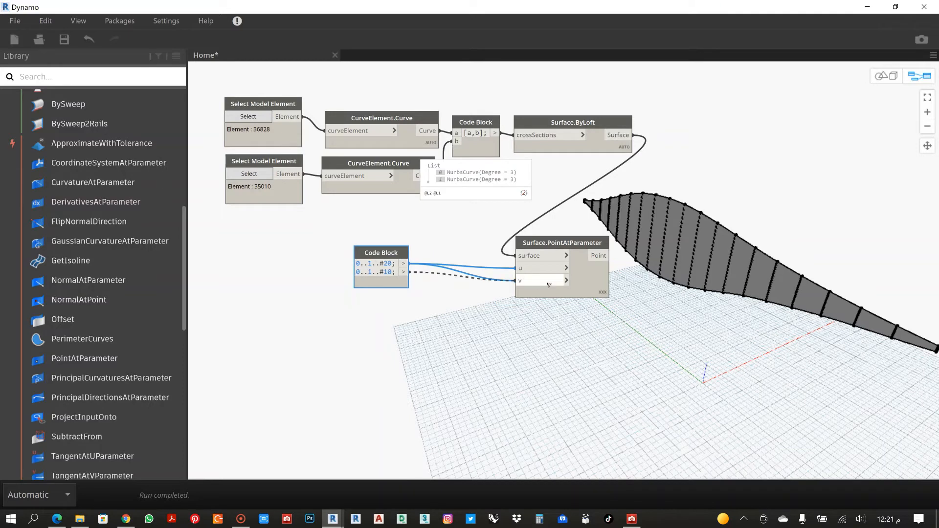
pyautogui.click(546, 283)
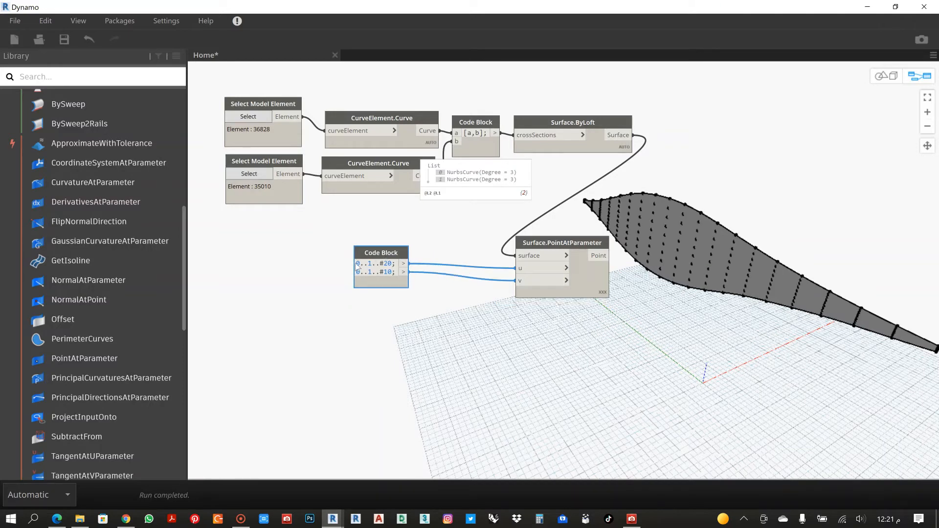
# - Change the code block ranges to 0..1..#15 for u and 0..1..#7 for v
pyautogui.click(384, 272)
pyautogui.doubleClick(388, 272)
pyautogui.write('7')
pyautogui.moveTo(381, 253); pyautogui.dragTo(425, 261)
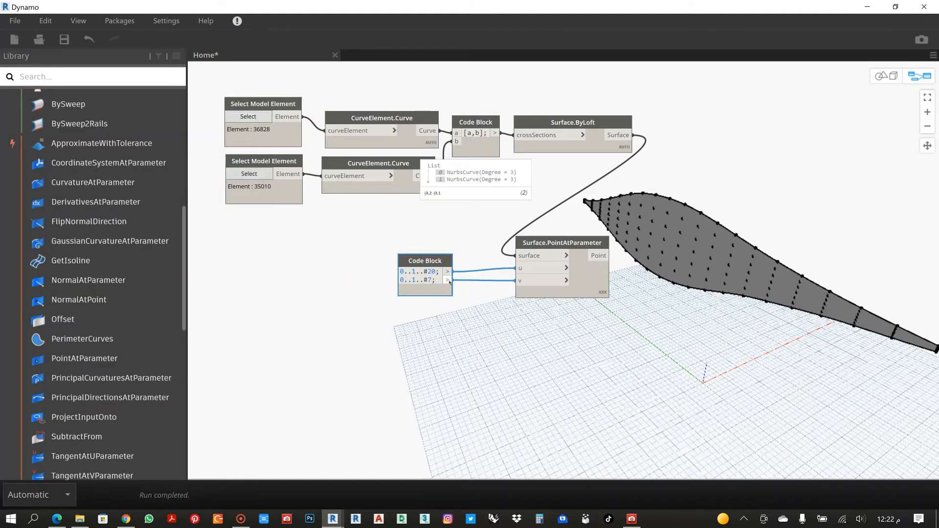
pyautogui.click(538, 285)
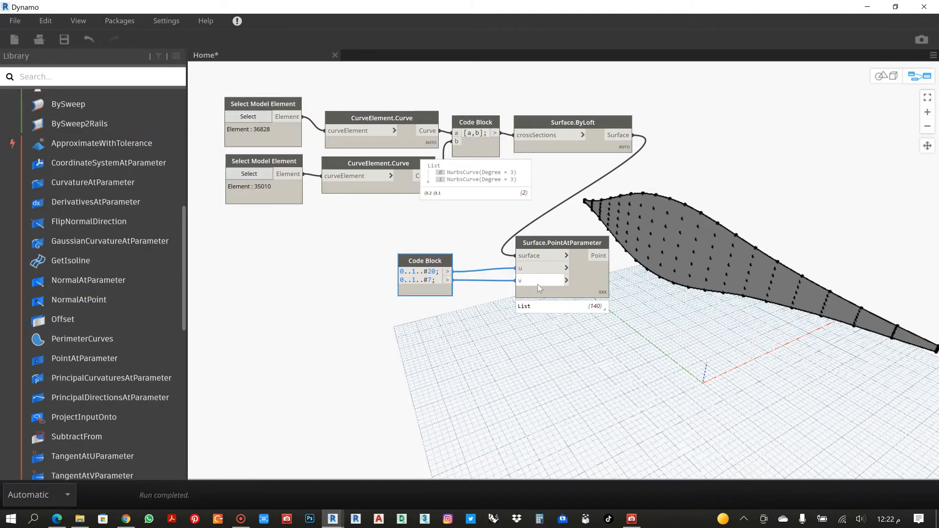
pyautogui.doubleClick(432, 272)
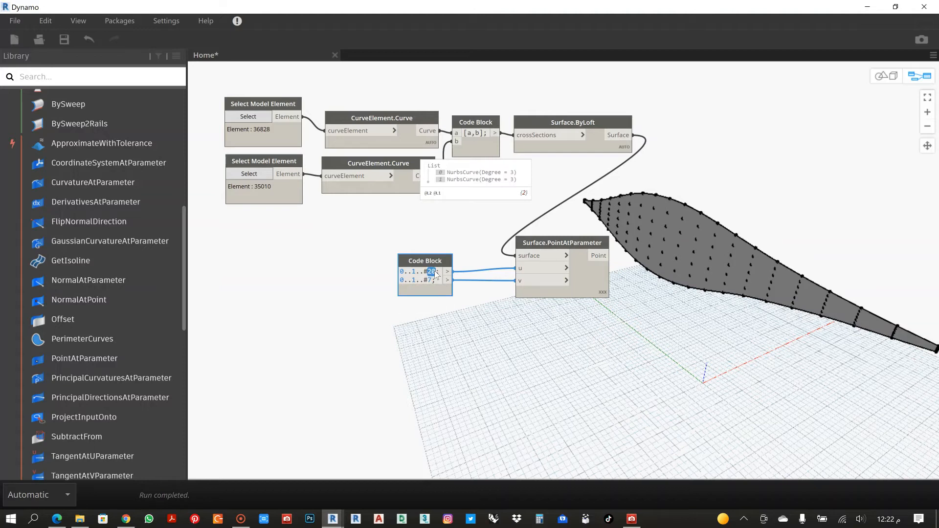
pyautogui.write('15')
pyautogui.click(457, 286)
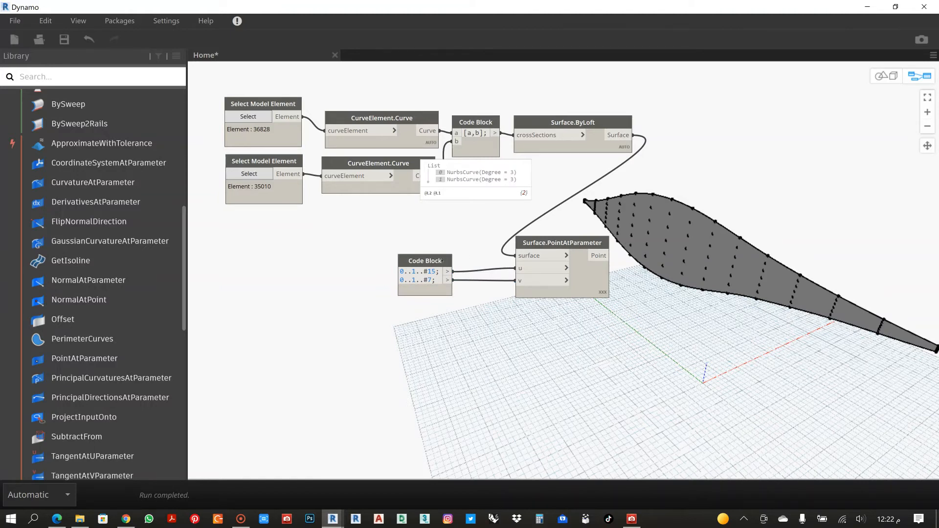
# - Move the Surface.PointAtParameter node and the range code block closer together
pyautogui.moveTo(435, 261); pyautogui.dragTo(439, 262)
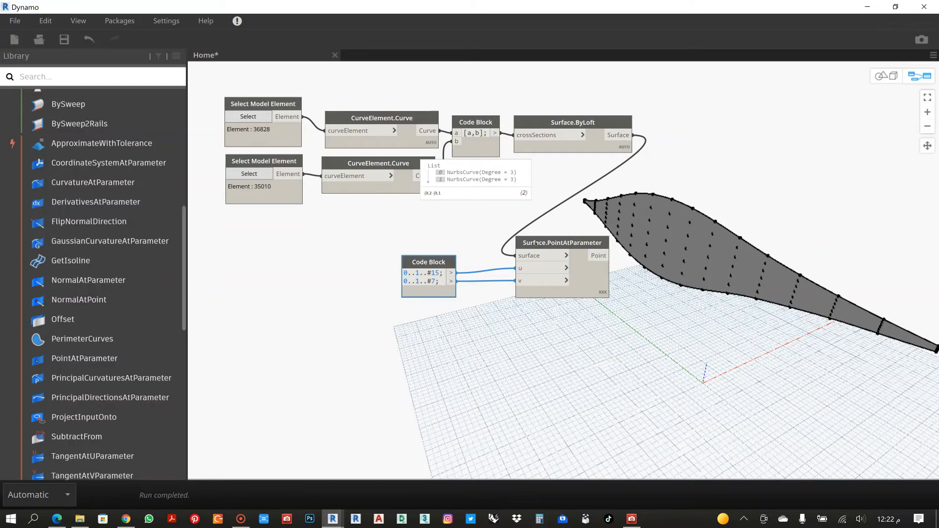
pyautogui.moveTo(536, 244); pyautogui.dragTo(511, 243)
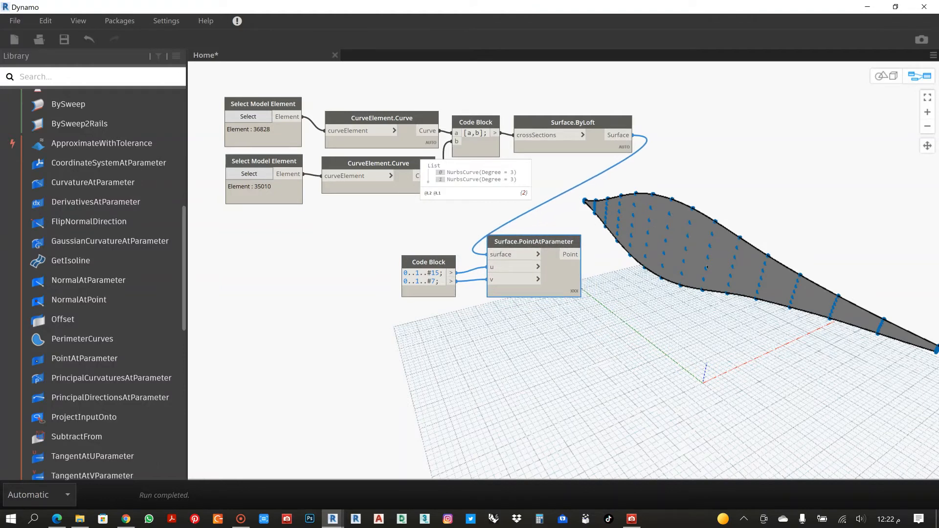
pyautogui.moveTo(436, 263); pyautogui.dragTo(444, 259)
# - Add a Surface.UVParameterAtPoint node from the library and place it beside Surface.ByLoft
pyautogui.scroll(-5, 111, 245)
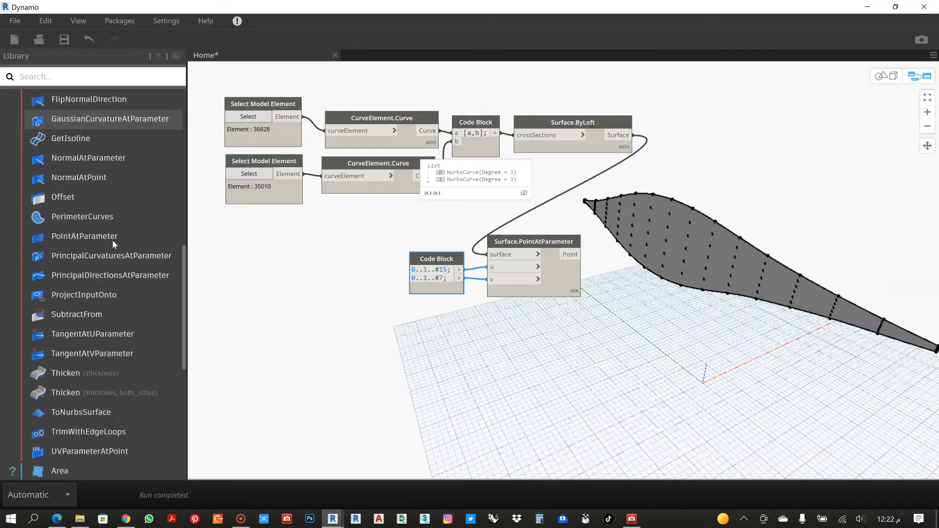
pyautogui.scroll(-10, 112, 240)
pyautogui.scroll(5, 113, 241)
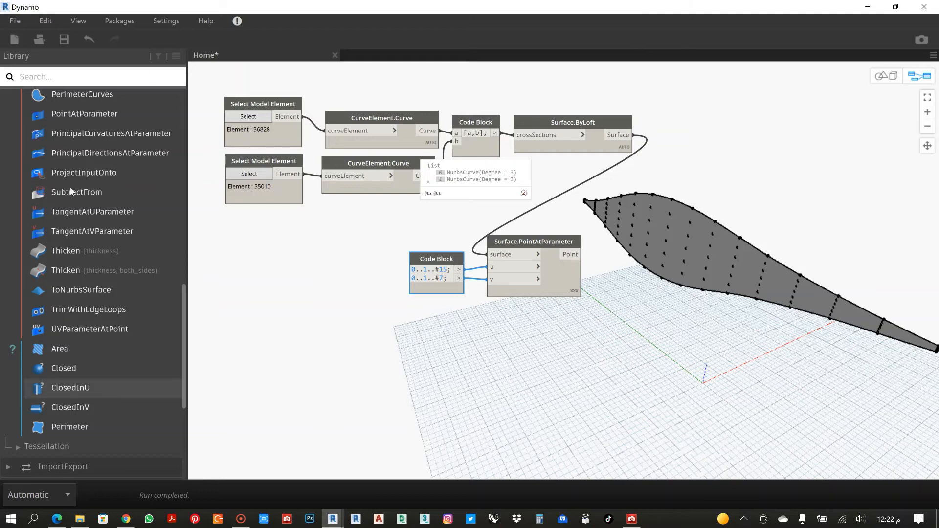
pyautogui.moveTo(86, 334)
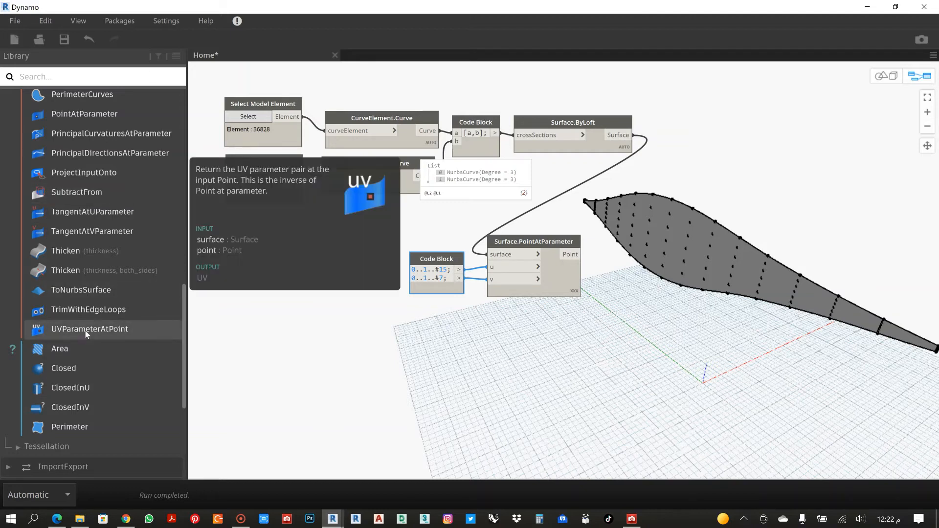
pyautogui.click(85, 330)
pyautogui.moveTo(648, 315); pyautogui.dragTo(704, 124)
# - Connect the lofted surface and the generated points to the surface and point inputs of Surface.UVParameterAtPoint
pyautogui.click(633, 135)
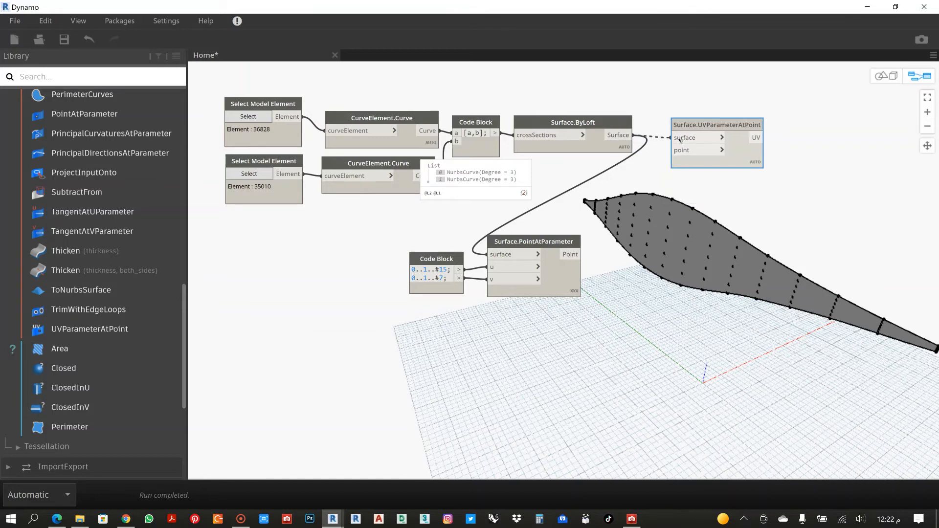
pyautogui.click(679, 138)
pyautogui.click(571, 254)
pyautogui.click(694, 150)
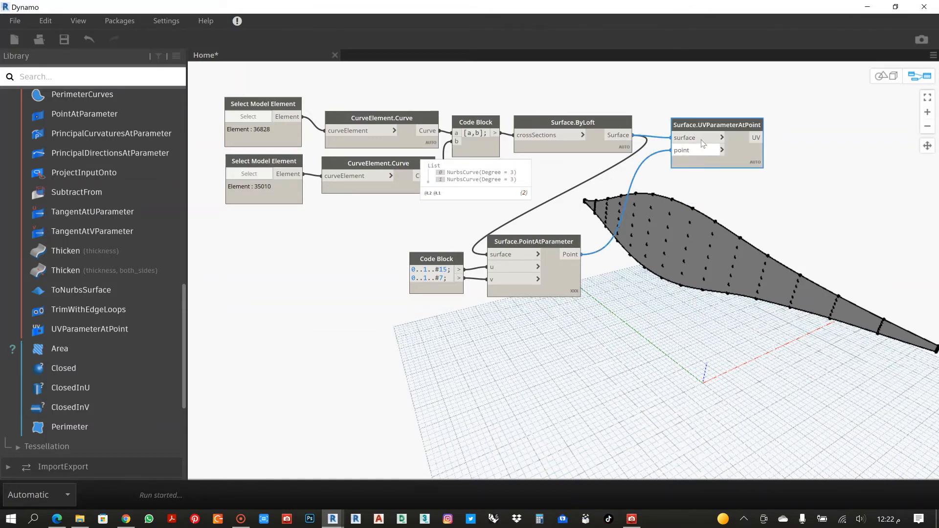
pyautogui.moveTo(707, 125); pyautogui.dragTo(700, 123)
# - Compare the output lists of Surface.UVParameterAtPoint and Surface.PointAtParameter in their node previews
pyautogui.moveTo(747, 177)
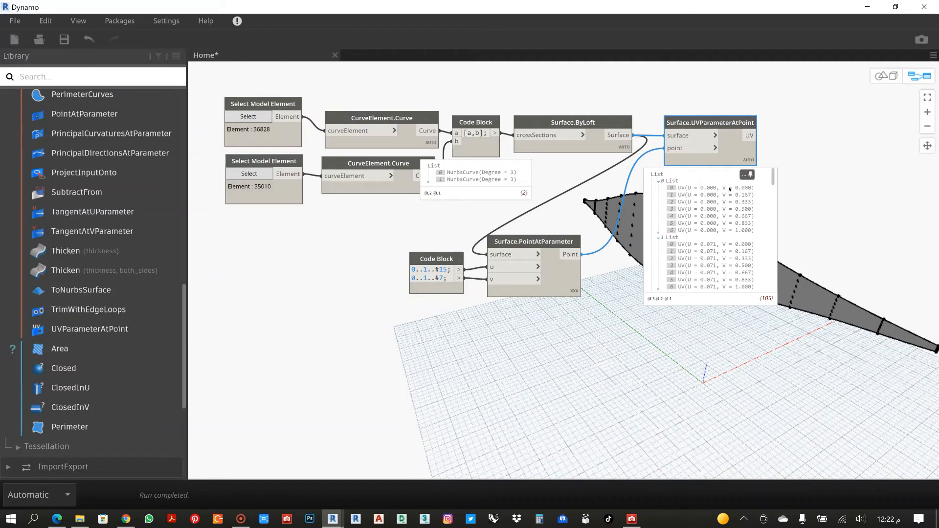
pyautogui.click(571, 292)
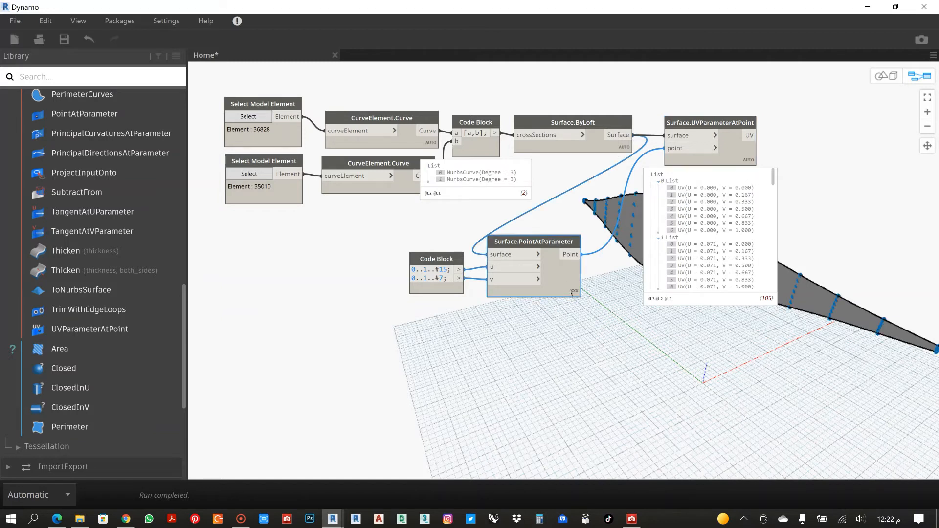
pyautogui.doubleClick(547, 241)
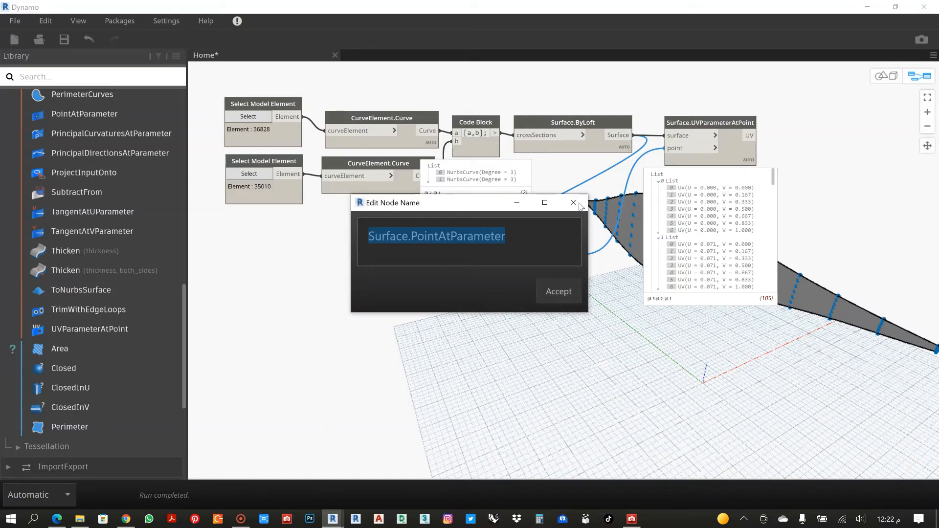
pyautogui.click(572, 292)
pyautogui.moveTo(574, 301)
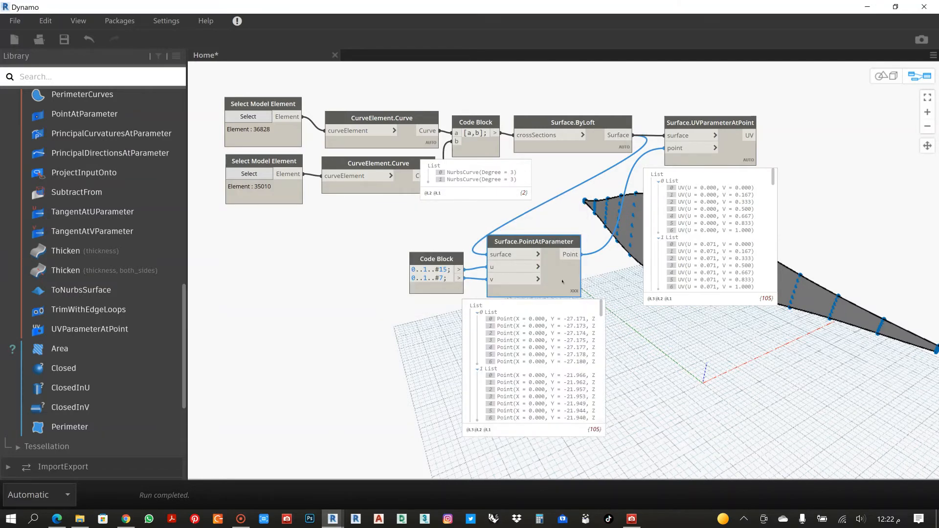
pyautogui.click(489, 312)
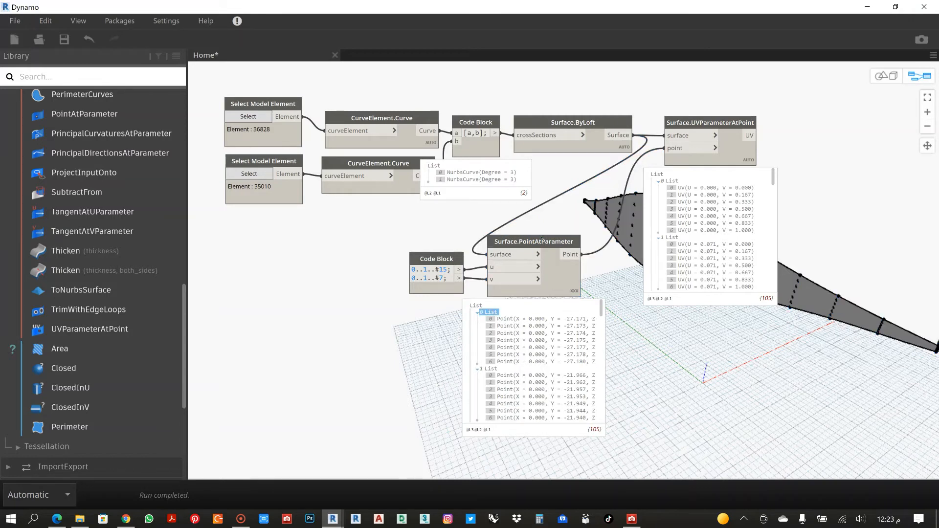
pyautogui.moveTo(543, 242); pyautogui.dragTo(541, 237)
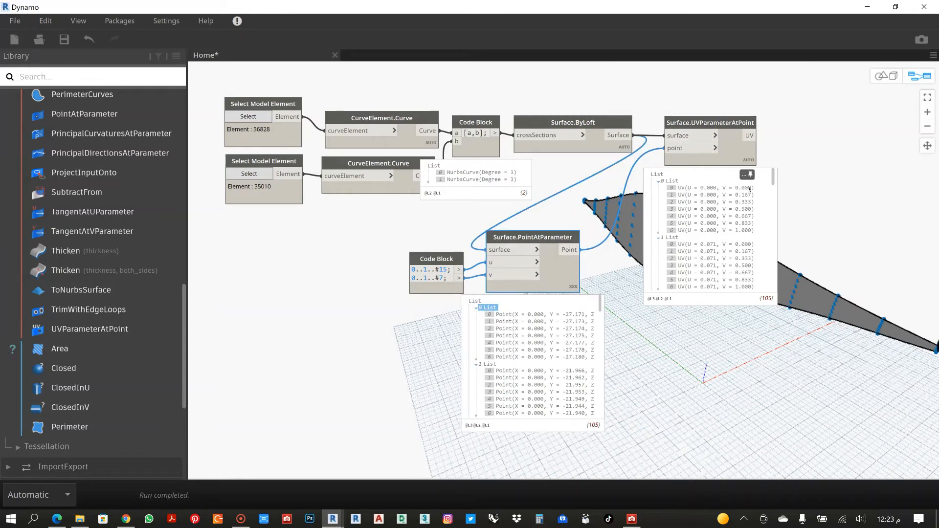
# - Add UV.V and UV.U nodes from the library and stack them below the UVParameterAtPoint output preview
pyautogui.click(44, 77)
pyautogui.write('v')
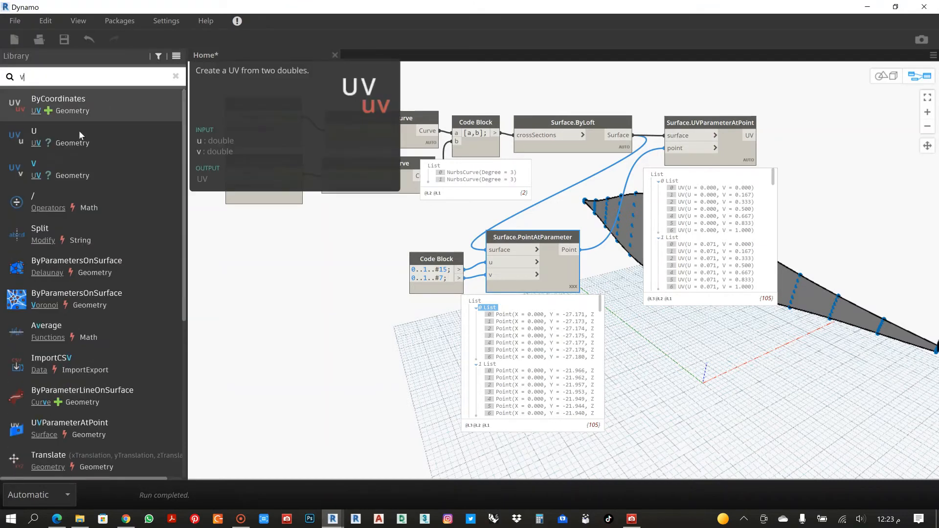
pyautogui.click(96, 162)
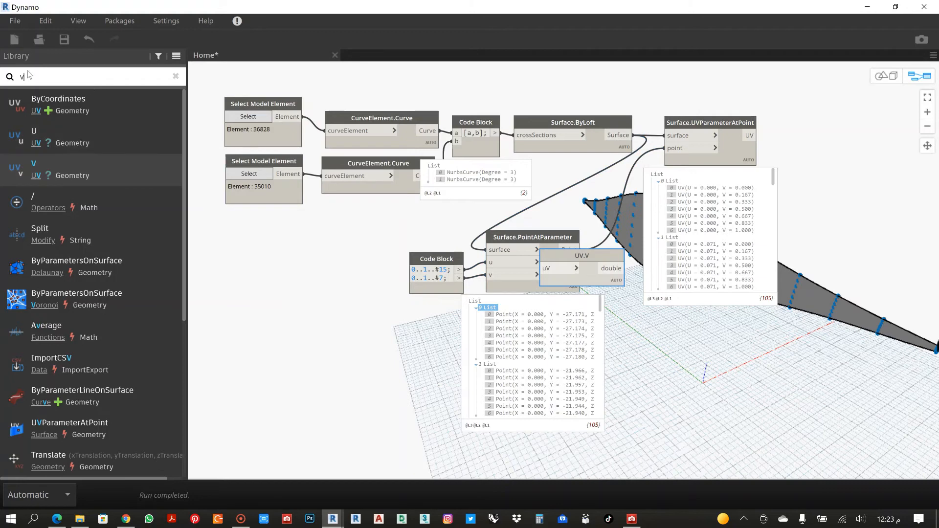
pyautogui.write('u')
pyautogui.click(102, 142)
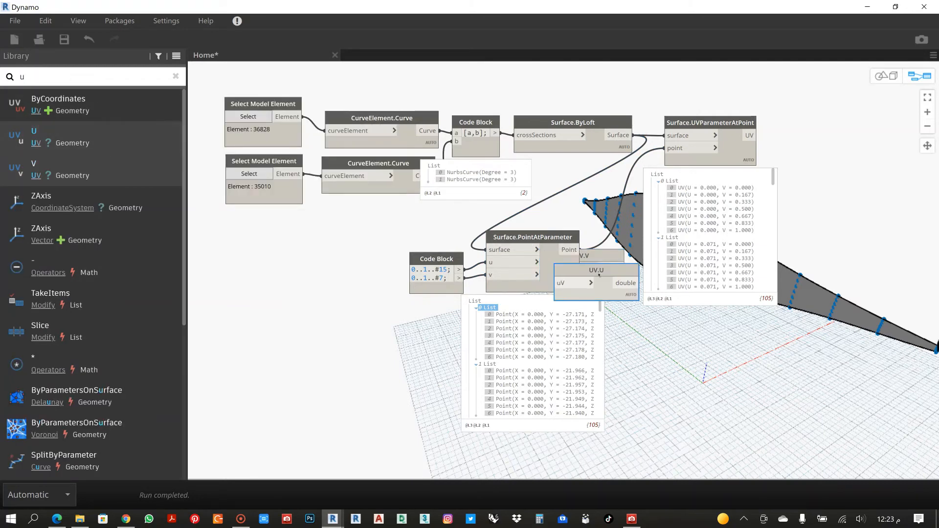
pyautogui.moveTo(577, 267); pyautogui.dragTo(679, 328)
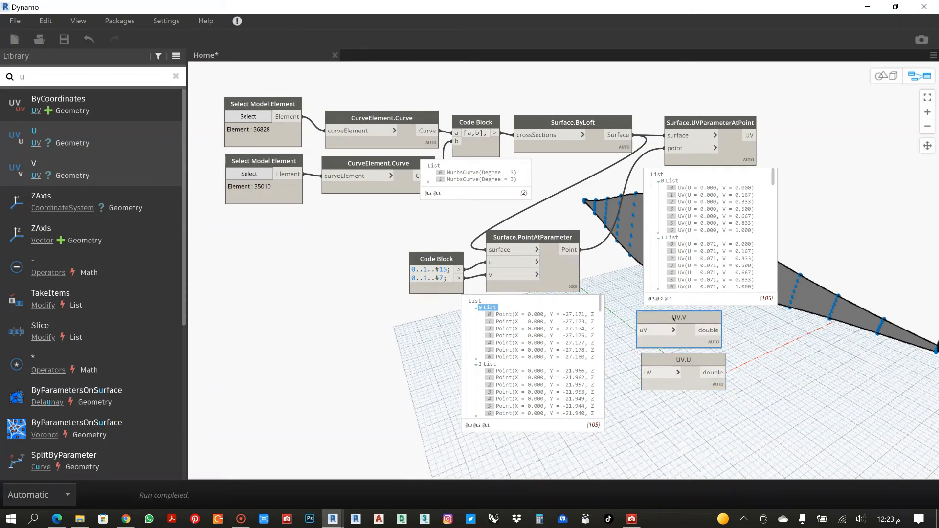
# - Connect the UV output of Surface.UVParameterAtPoint to both UV.V and UV.U, and space those two nodes further down
pyautogui.click(747, 137)
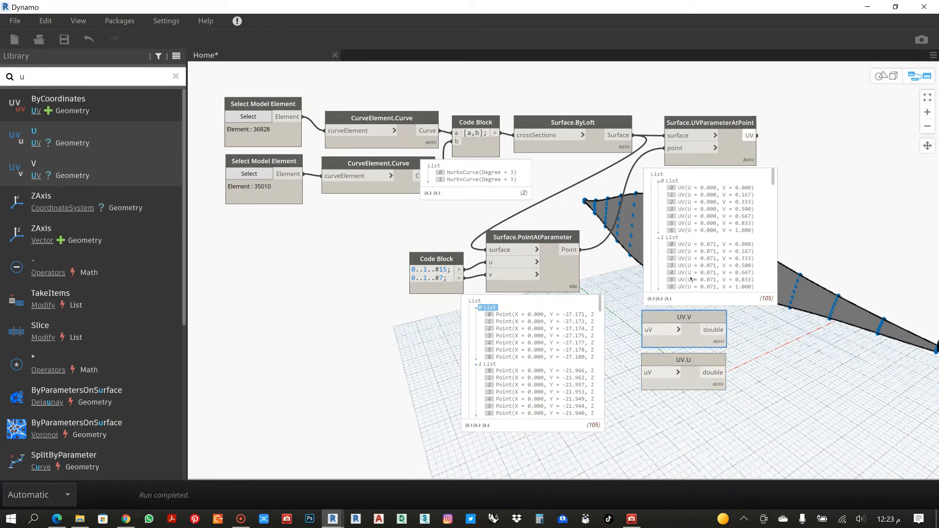
pyautogui.click(658, 331)
pyautogui.click(748, 135)
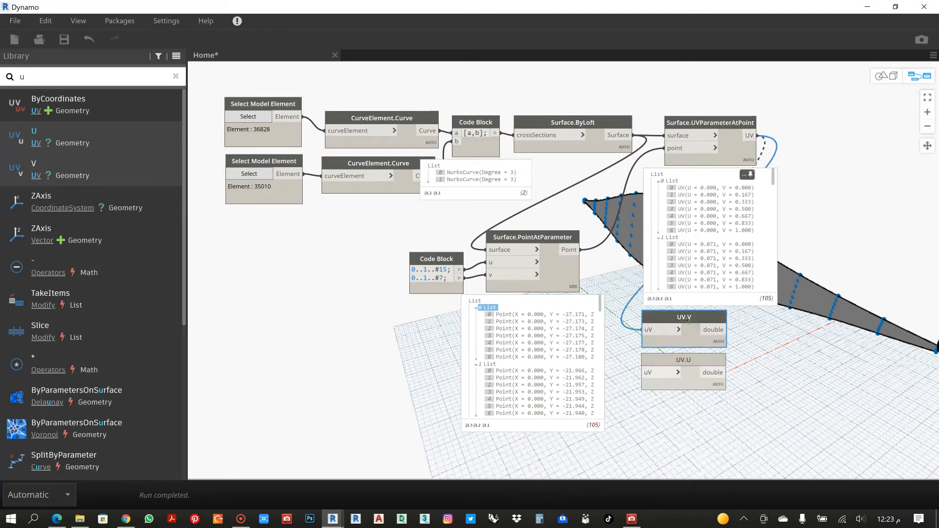
pyautogui.click(642, 373)
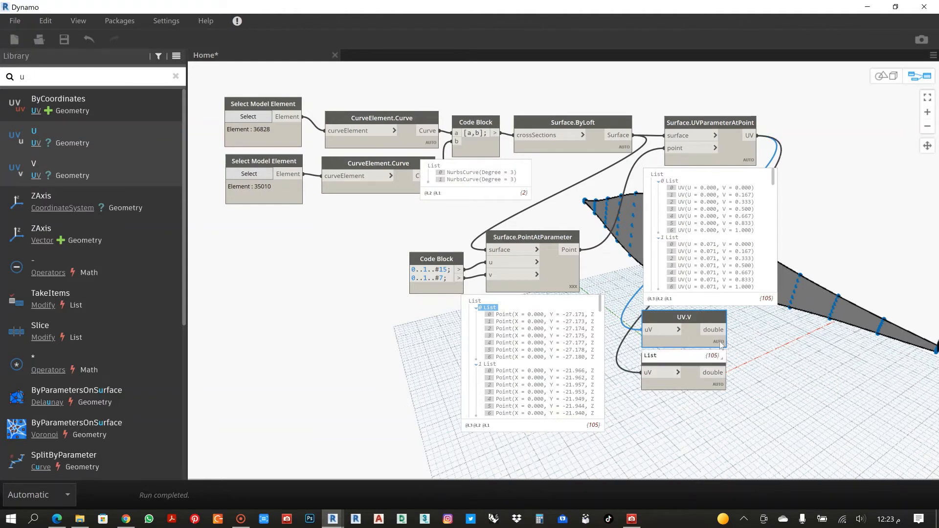
pyautogui.moveTo(719, 357)
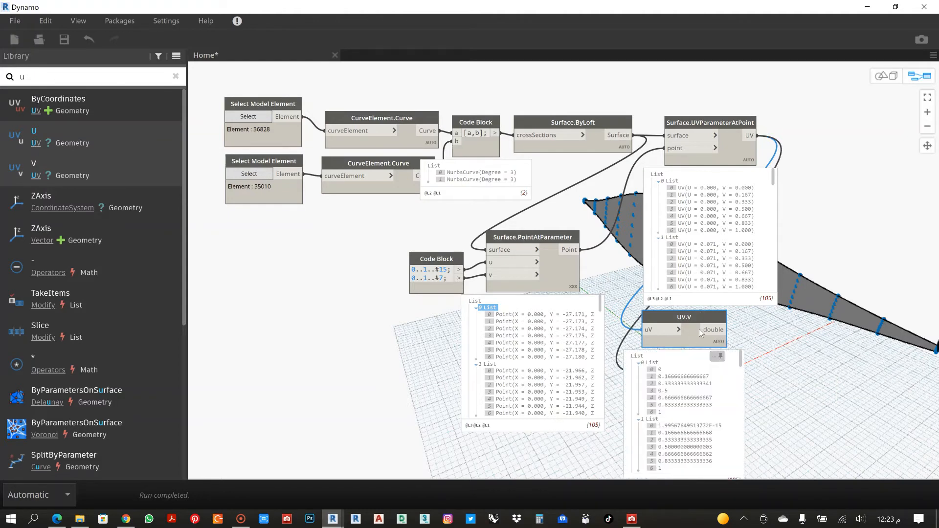
pyautogui.moveTo(681, 364); pyautogui.dragTo(682, 382)
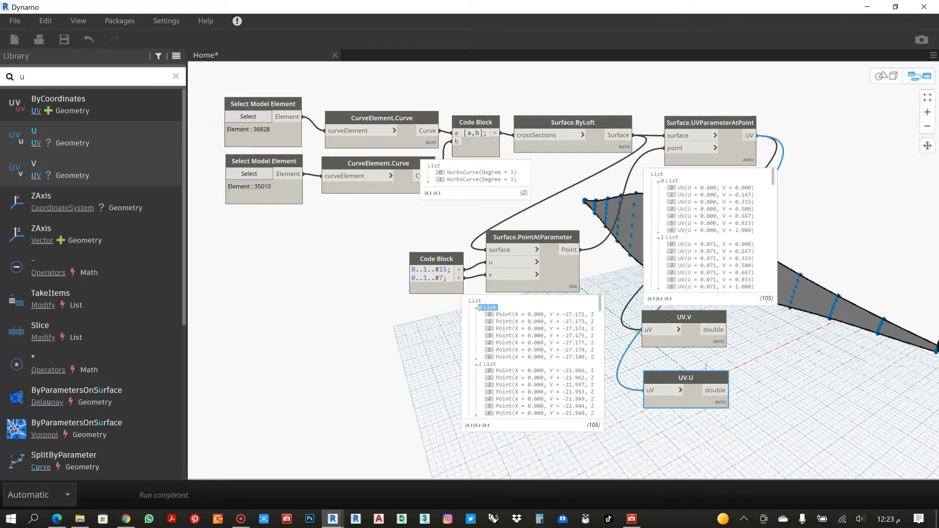
pyautogui.moveTo(659, 322); pyautogui.dragTo(662, 339)
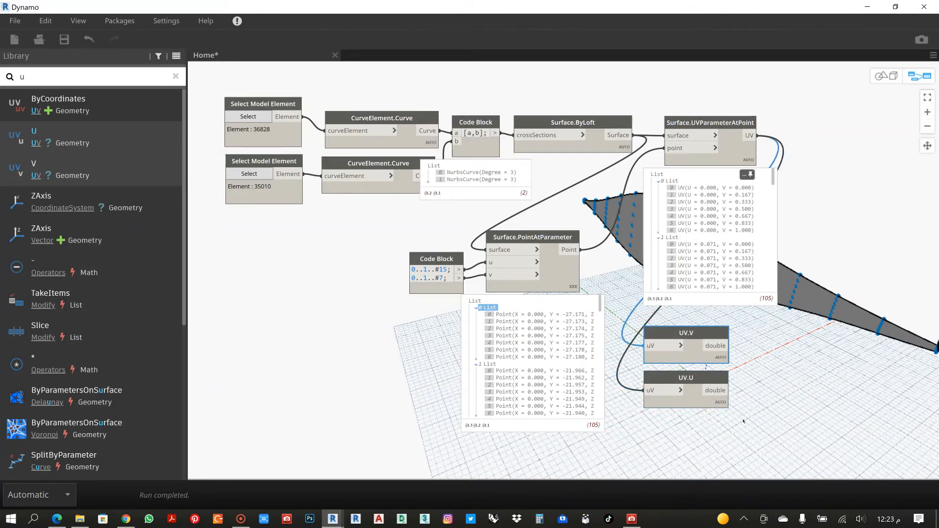
# - Collapse the Surface.UVParameterAtPoint preview and move Surface.PointAtParameter with its range code block directly beneath that node
pyautogui.moveTo(769, 322); pyautogui.dragTo(721, 277, button='middle')
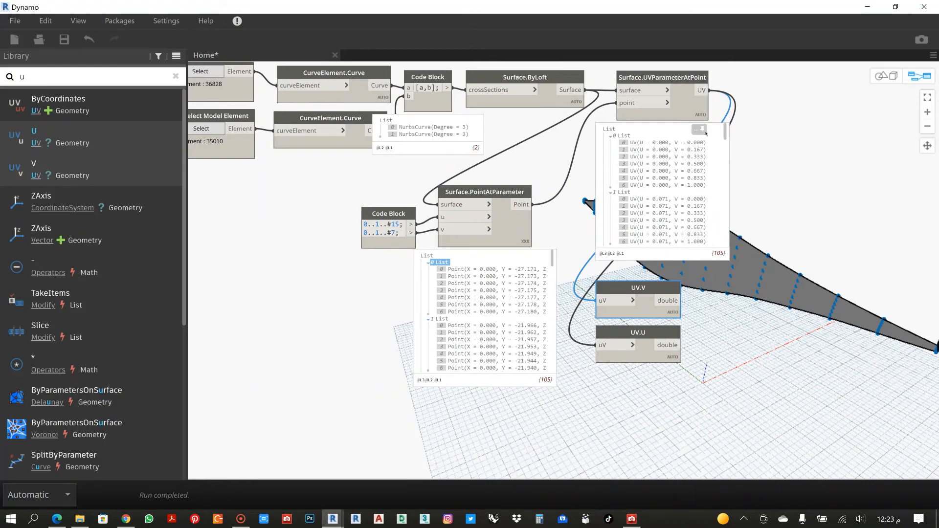
pyautogui.click(658, 149)
pyautogui.moveTo(484, 194); pyautogui.dragTo(663, 136)
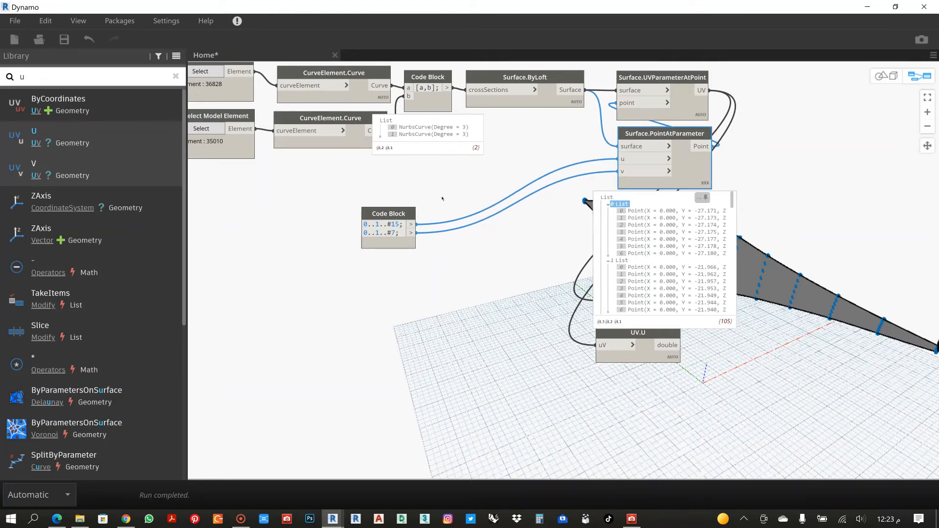
pyautogui.moveTo(386, 215); pyautogui.dragTo(565, 154)
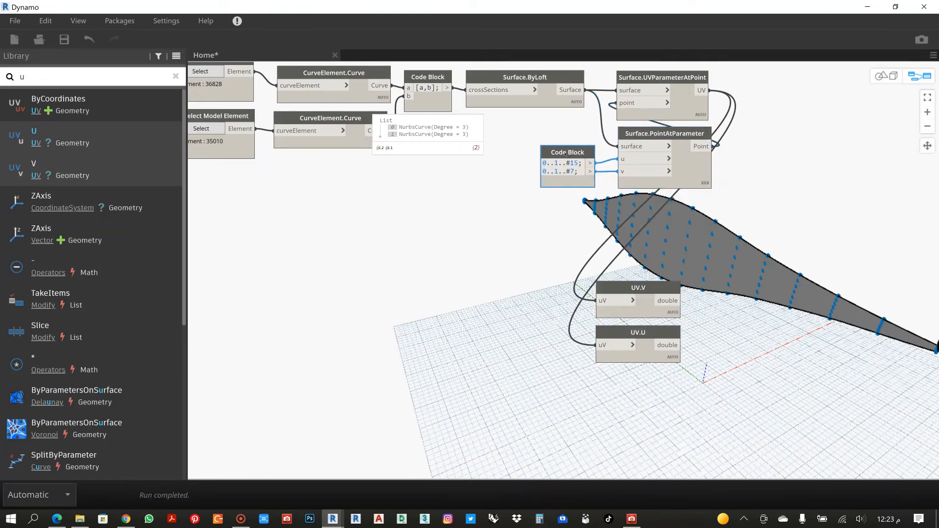
# - Add a code block beside the UV.V and UV.U nodes and enter Math.Sin(U*180) as its expression
pyautogui.moveTo(467, 255); pyautogui.dragTo(252, 272, button='middle')
pyautogui.scroll(-2, 337, 257)
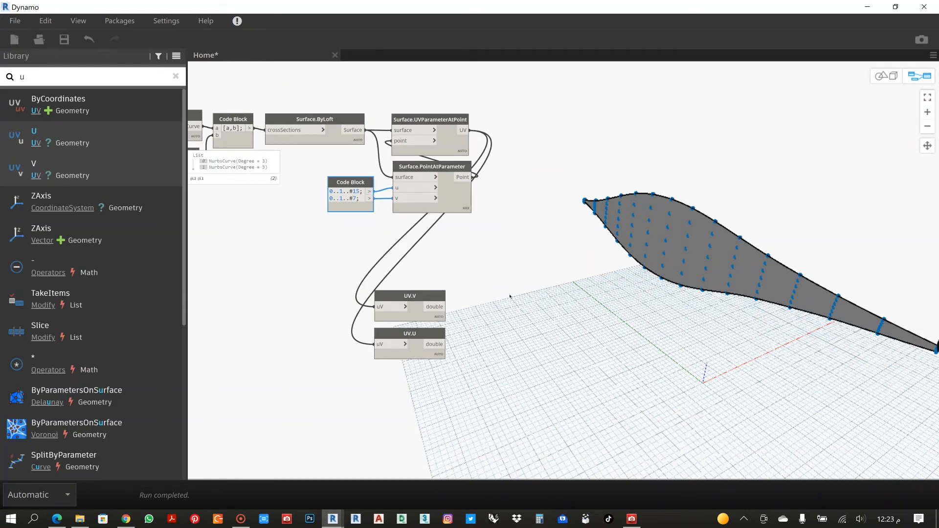
pyautogui.doubleClick(509, 282)
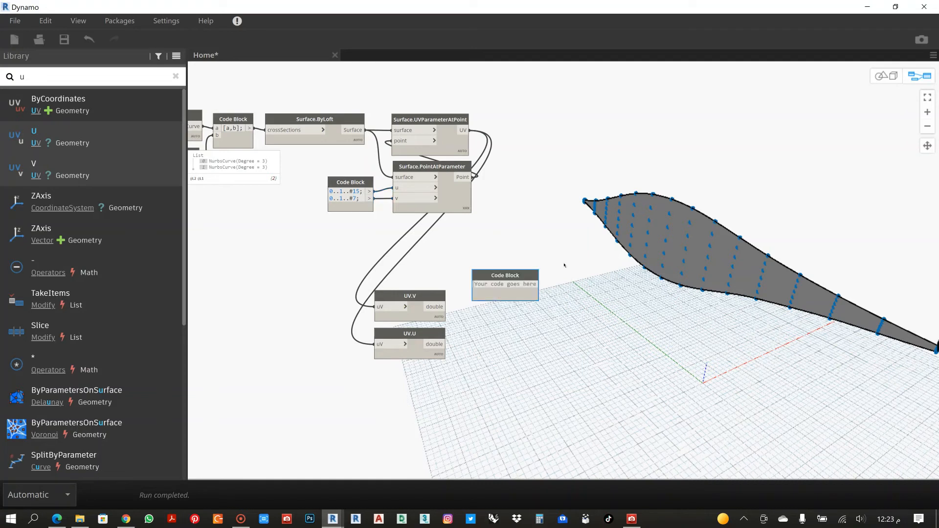
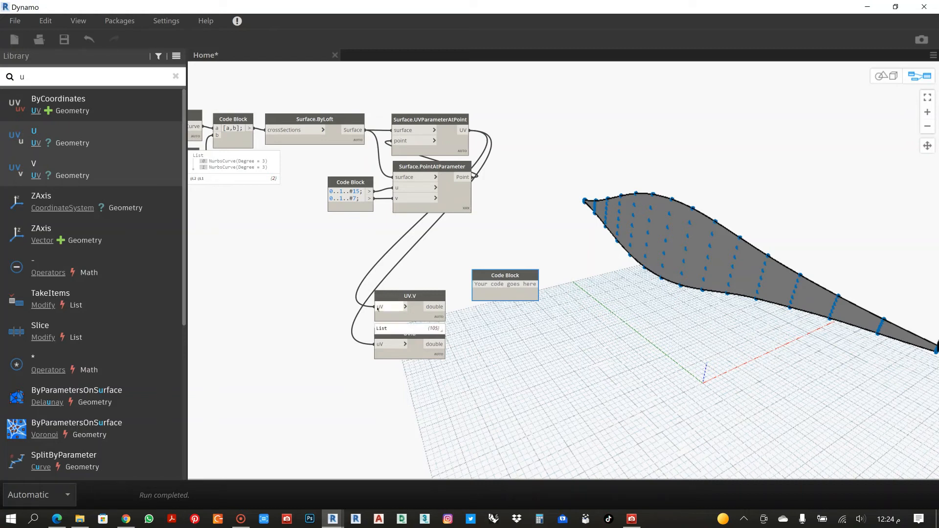
pyautogui.click(396, 317)
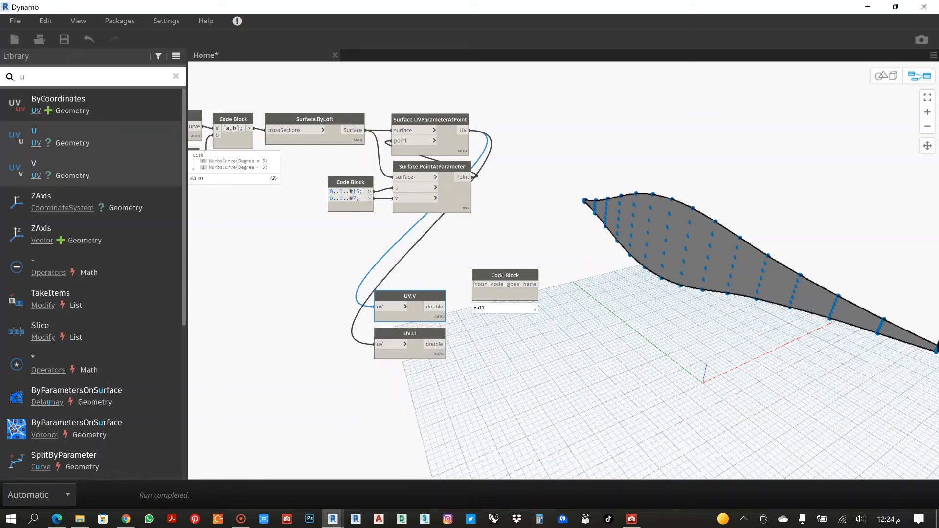
pyautogui.click(527, 286)
pyautogui.write('math')
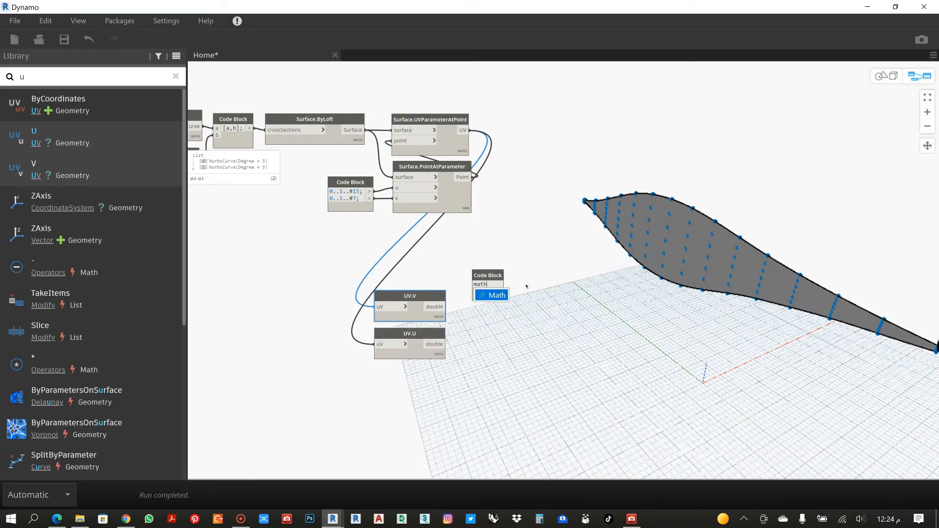
pyautogui.write('.sin')
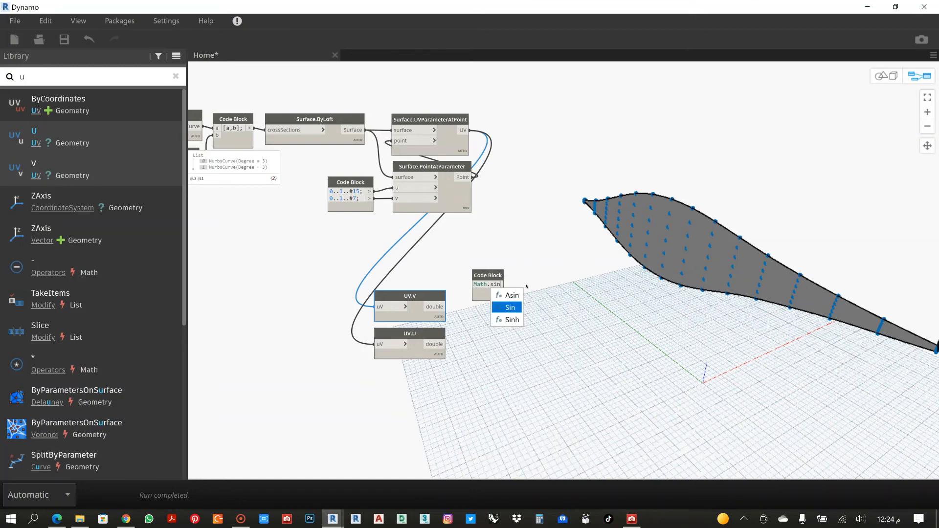
pyautogui.press('Return')
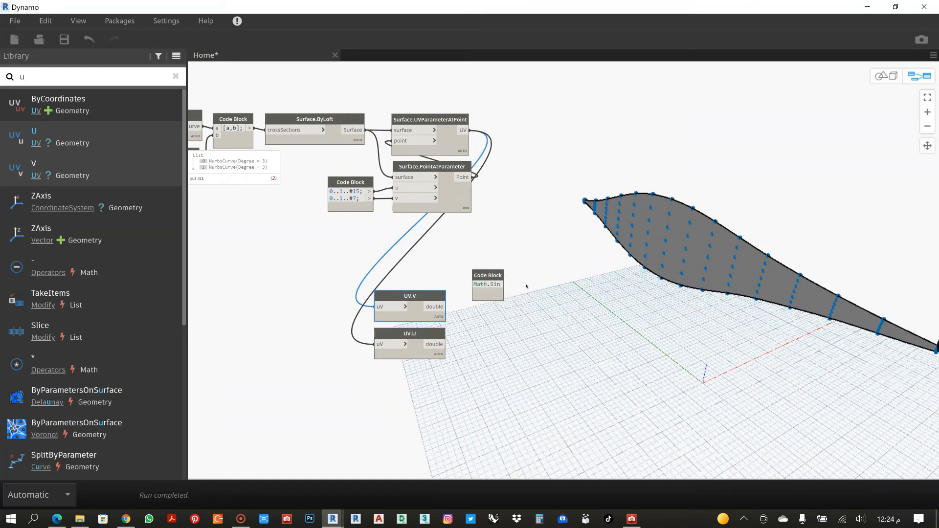
pyautogui.write('(U')
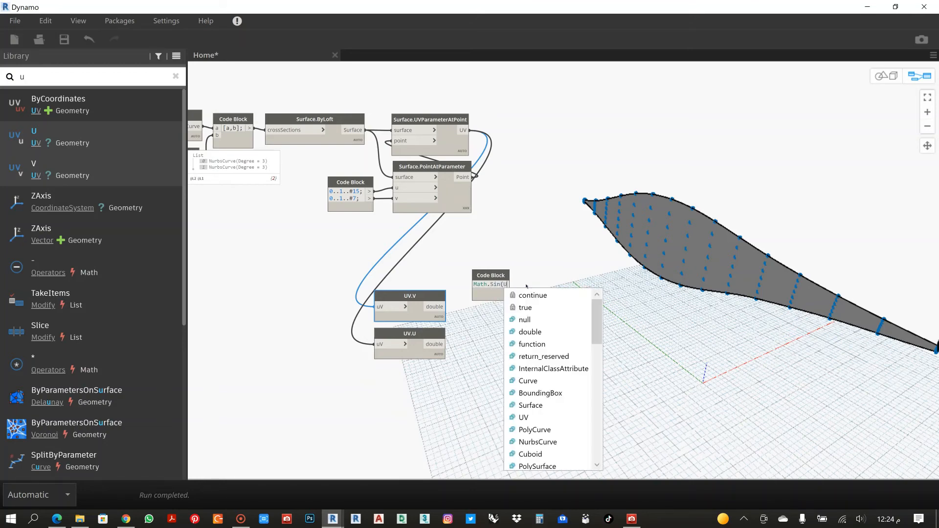
pyautogui.write('*')
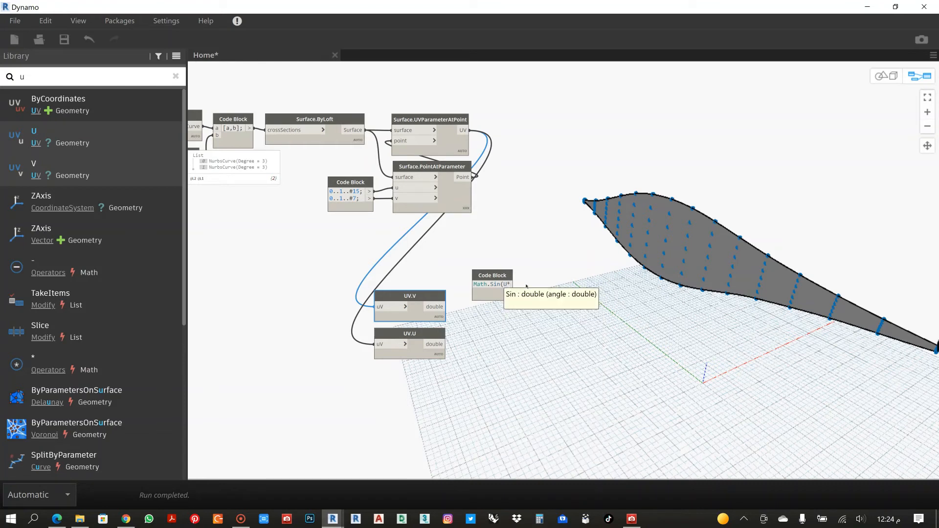
pyautogui.write('180)')
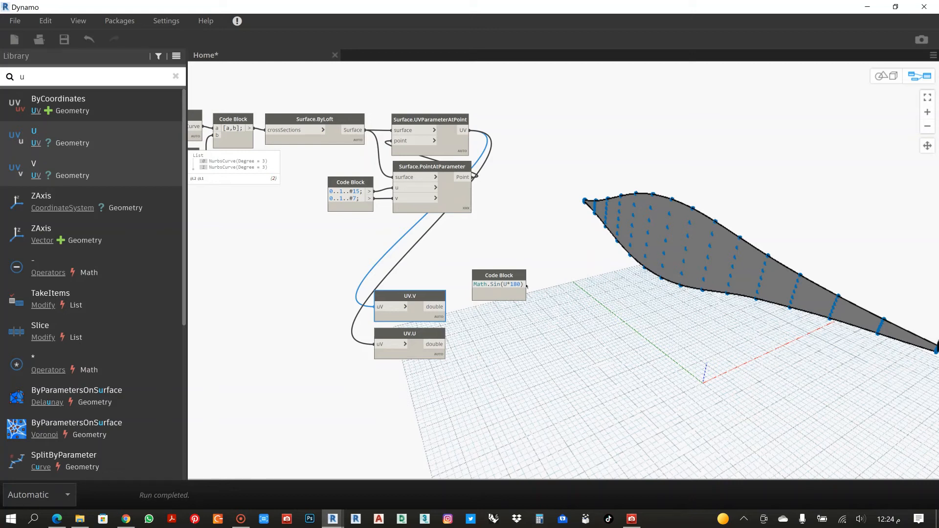
# - Extend the code block expression by multiplying it with Math.Sin(v*180)
pyautogui.write('8')
pyautogui.press('BackSpace')
pyautogui.write('*math')
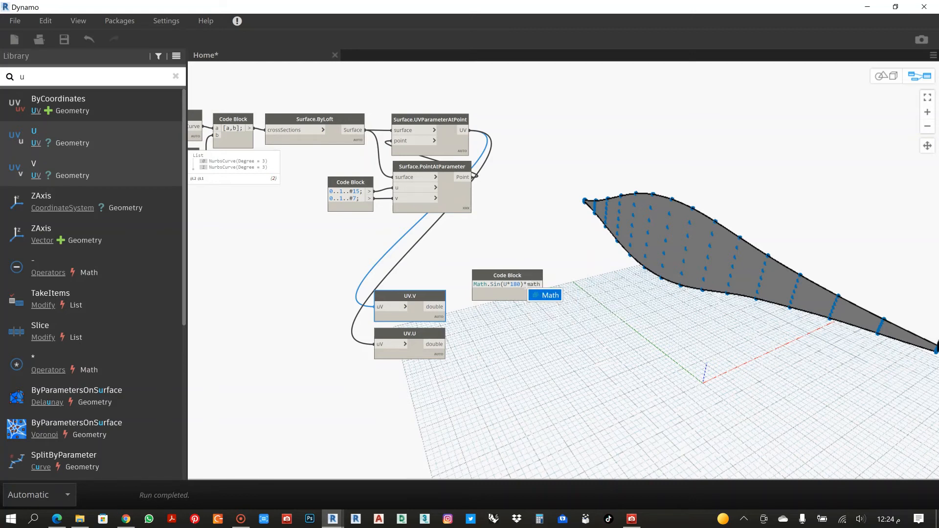
pyautogui.press('Return')
pyautogui.write('.sin')
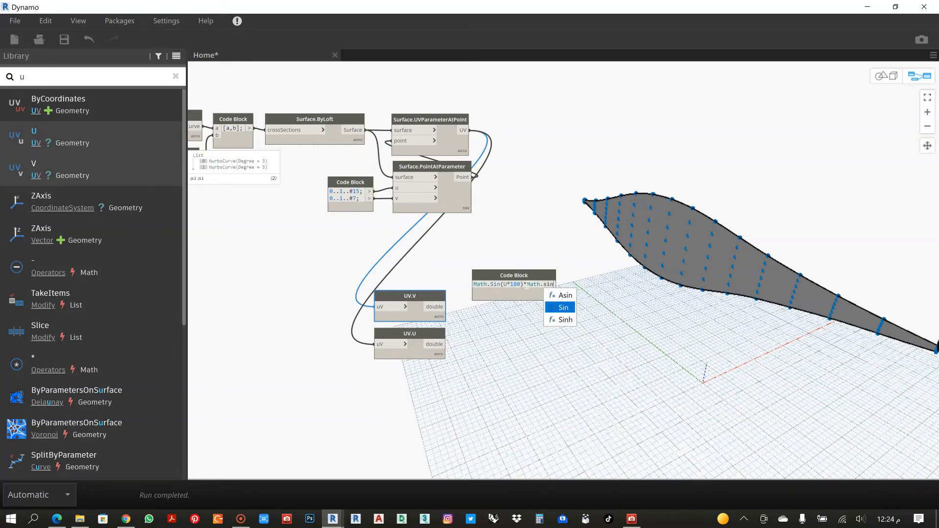
pyautogui.press('Return')
pyautogui.write('(v')
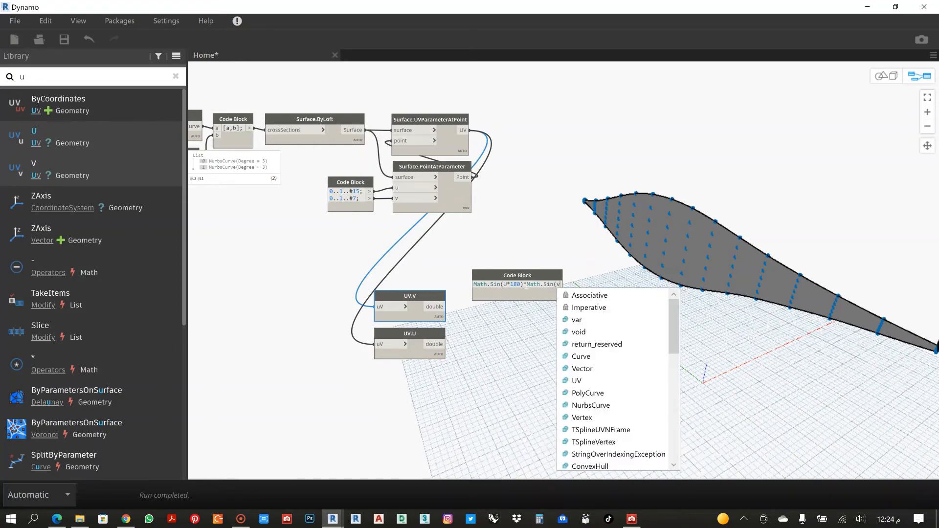
pyautogui.write('*180')
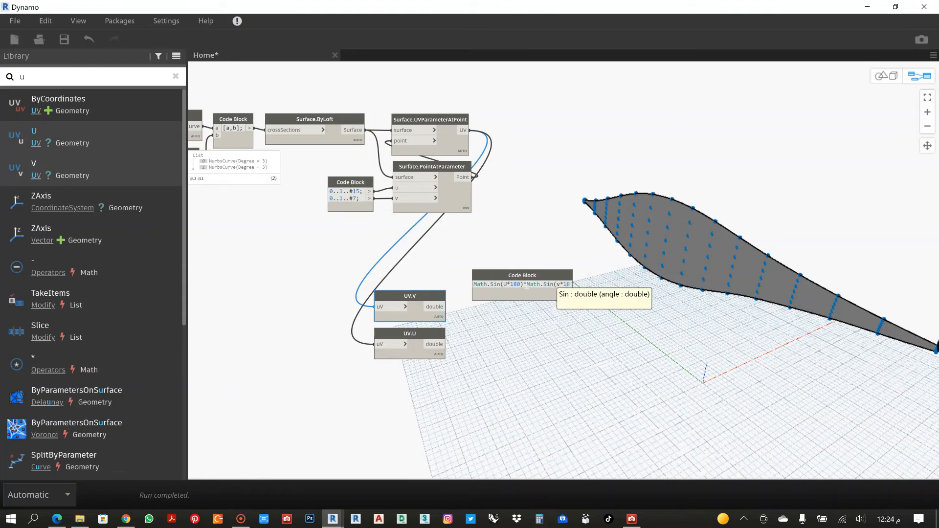
pyautogui.write(')')
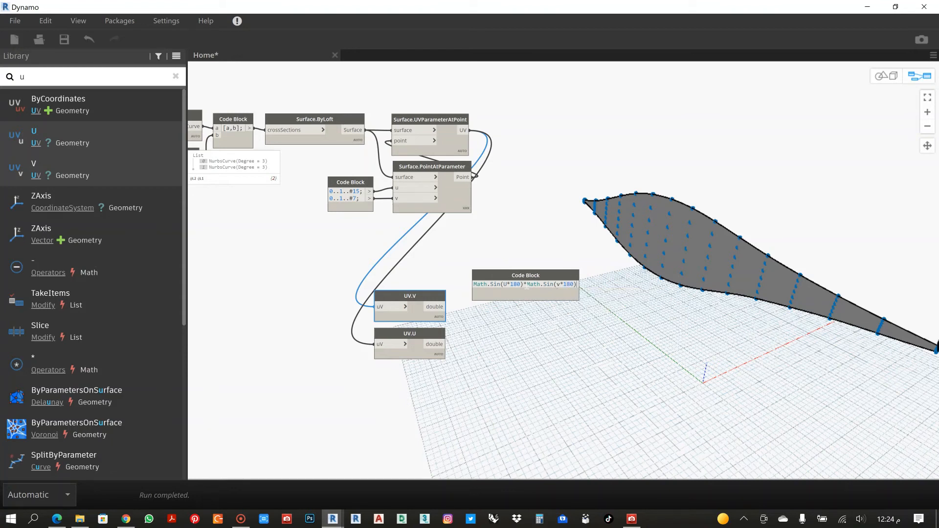
# - Complete the expression with the multiplier W, commit it, and reposition the code block beside UV.V and UV.U
pyautogui.write('*w')
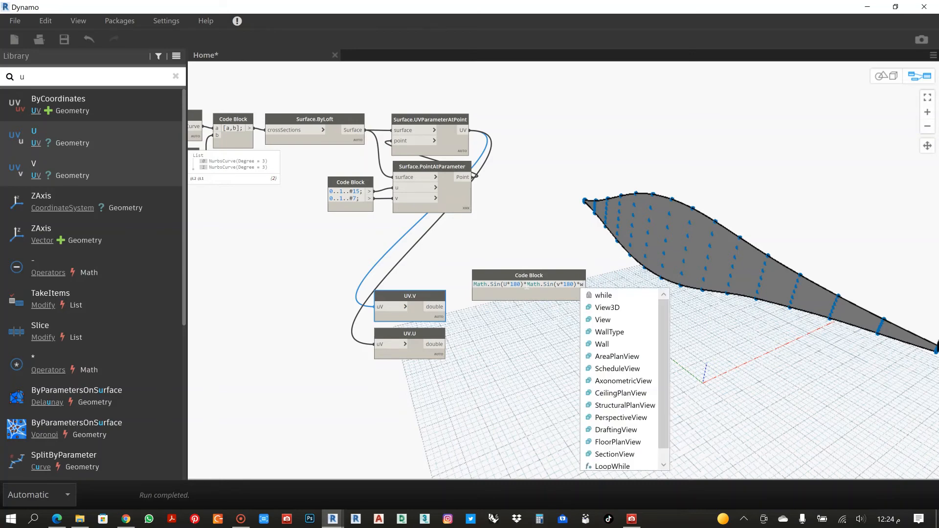
pyautogui.press('BackSpace')
pyautogui.write('W')
pyautogui.press('Escape')
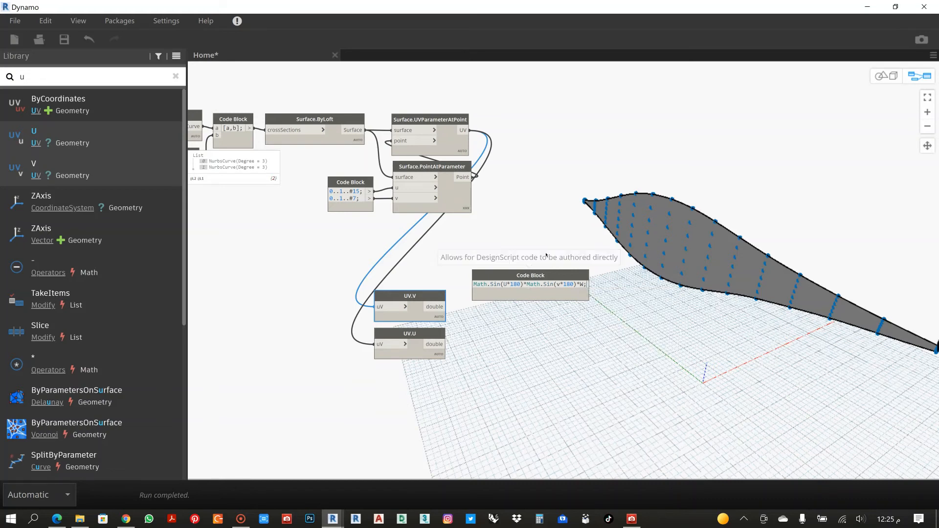
pyautogui.click(548, 247)
pyautogui.scroll(1, 524, 296)
pyautogui.moveTo(526, 281); pyautogui.dragTo(518, 308)
# - Search the canvas node list for "number" and add a Number Slider node
pyautogui.rightClick(226, 213)
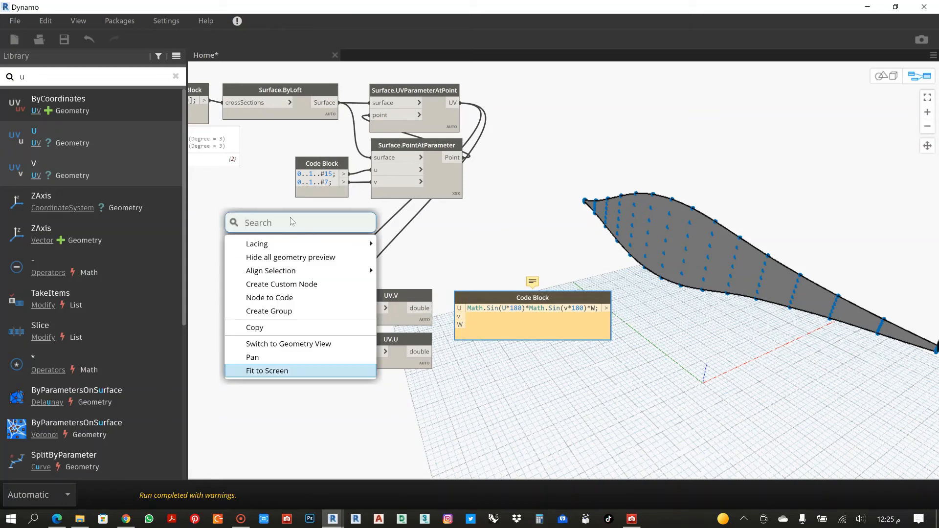
pyautogui.click(252, 357)
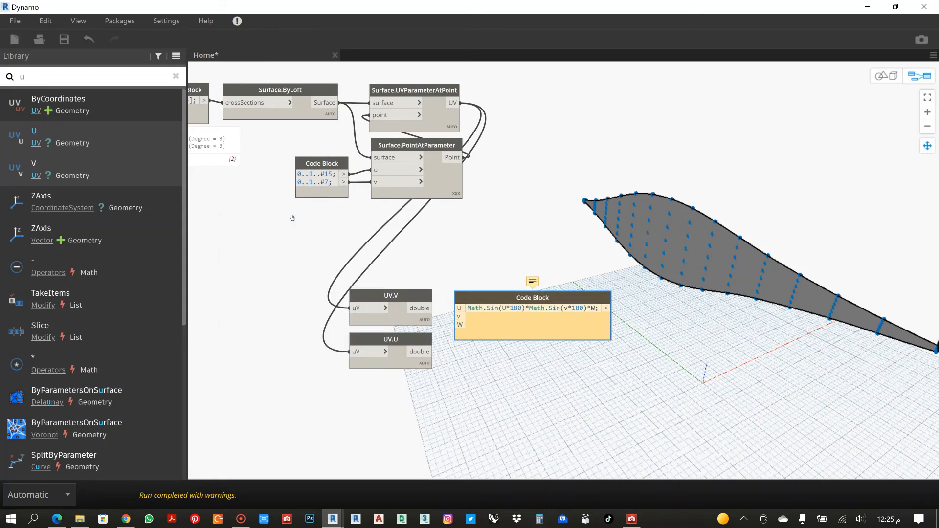
pyautogui.rightClick(293, 218)
pyautogui.write('number')
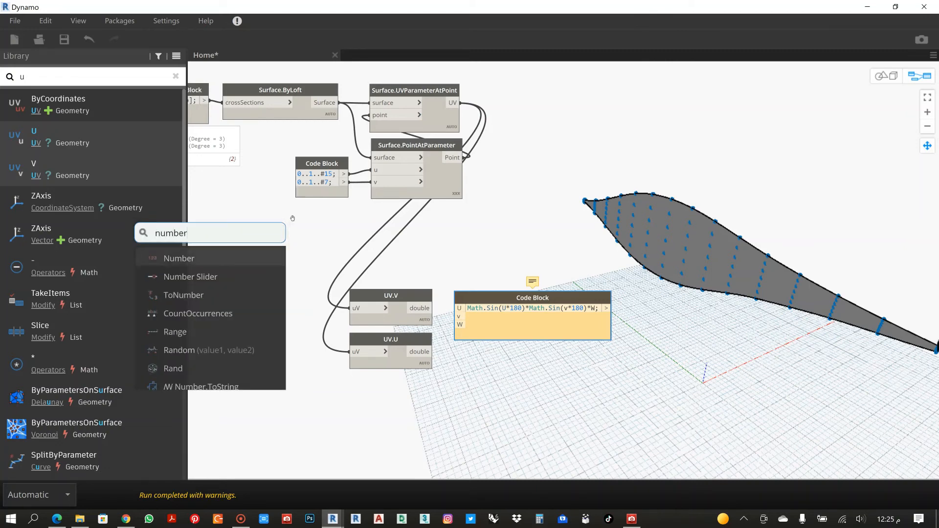
pyautogui.click(216, 274)
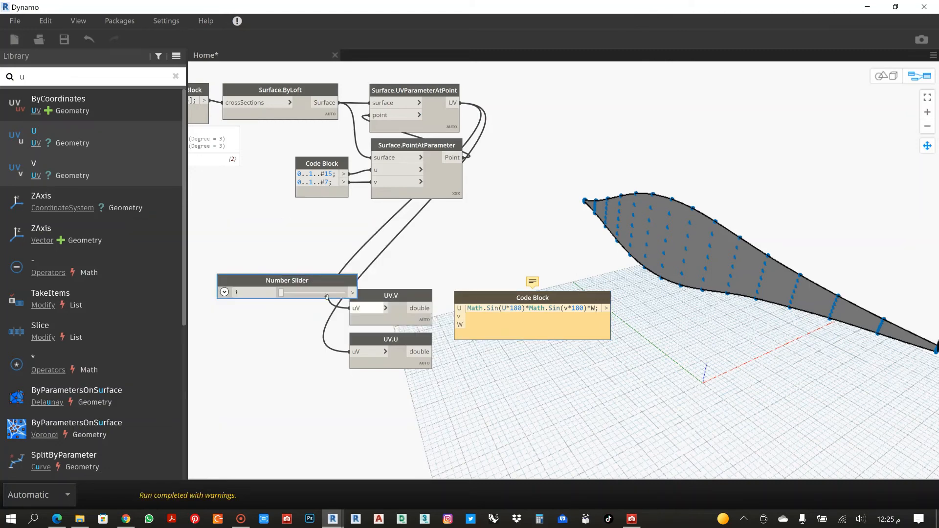
# - Place the Number Slider below UV.U and shift the sine code block further away from the UV nodes
pyautogui.moveTo(364, 341); pyautogui.dragTo(300, 224, button='middle')
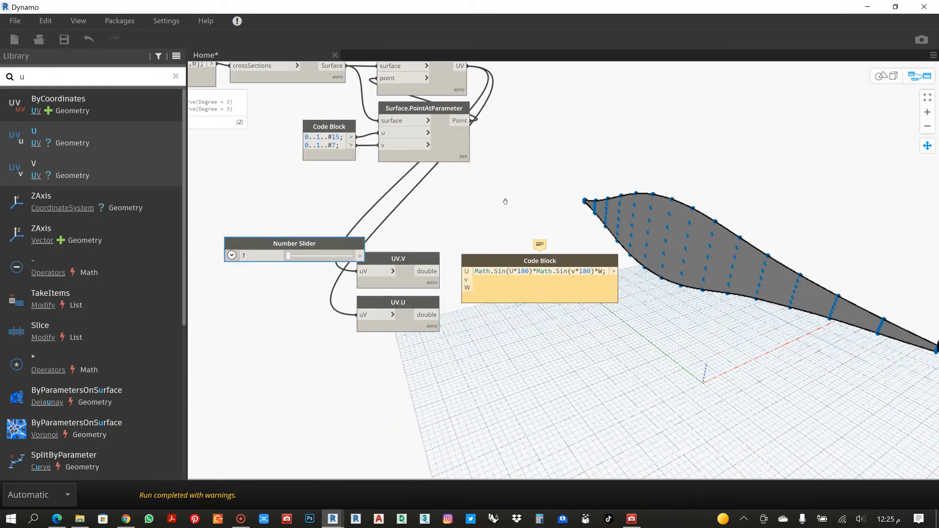
pyautogui.click(888, 80)
pyautogui.click(919, 75)
pyautogui.moveTo(314, 202); pyautogui.dragTo(378, 283, button='middle')
pyautogui.moveTo(376, 272); pyautogui.dragTo(373, 270)
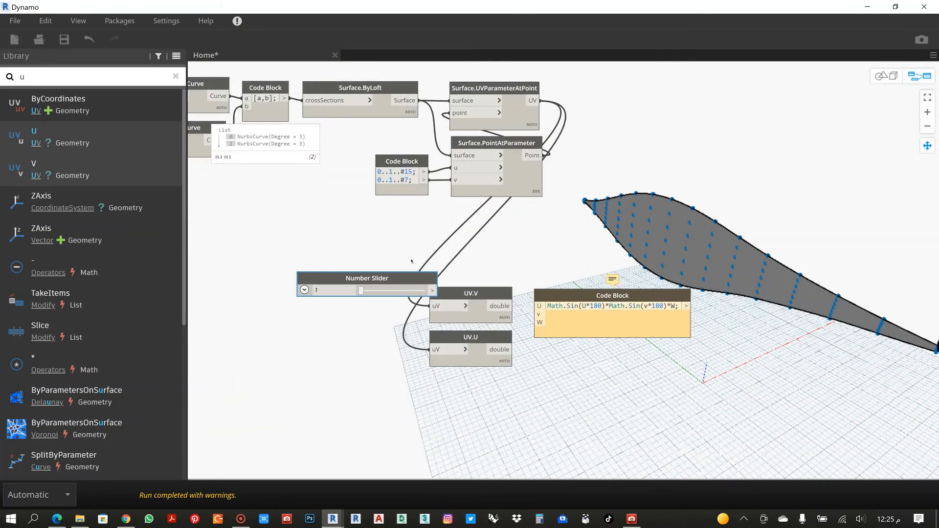
pyautogui.moveTo(579, 301); pyautogui.dragTo(608, 301)
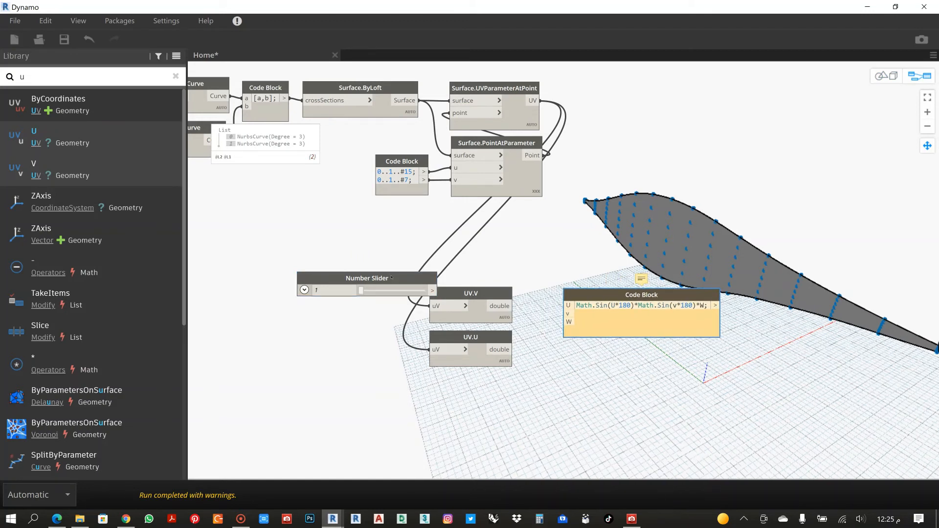
pyautogui.moveTo(392, 277); pyautogui.dragTo(467, 380)
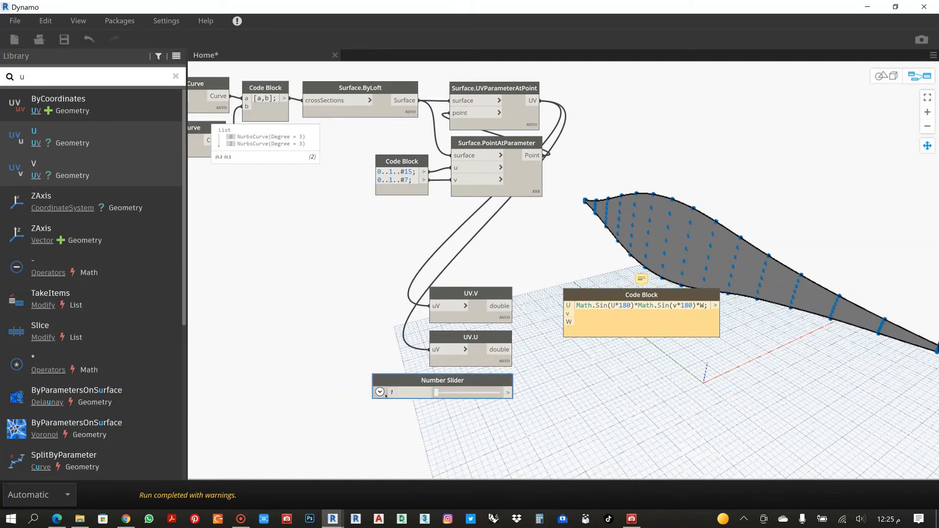
# - Set the Number Slider's step to 1 and its value to 4
pyautogui.click(379, 392)
pyautogui.click(406, 439)
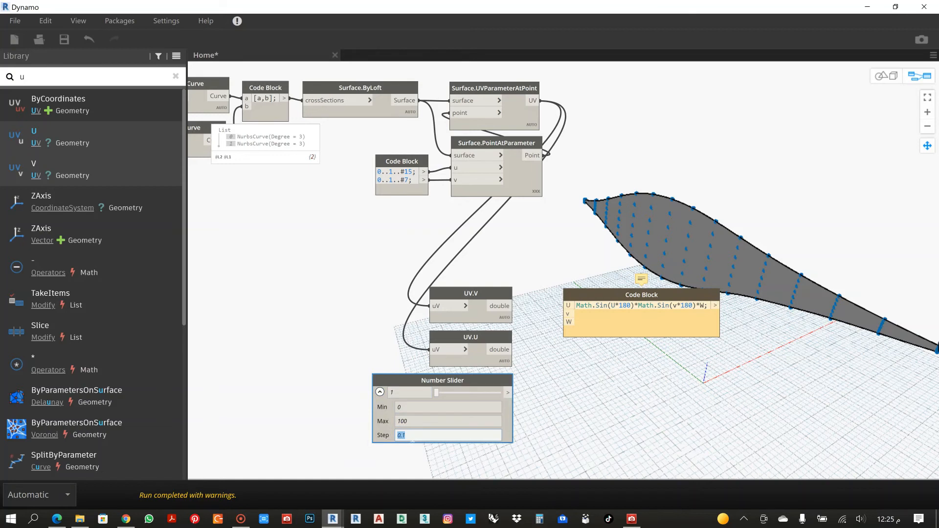
pyautogui.write('1')
pyautogui.click(390, 349)
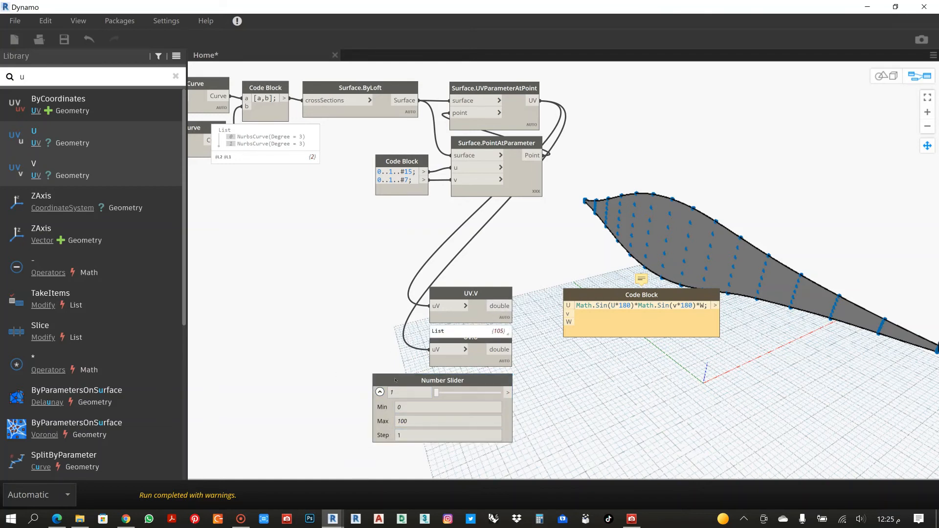
pyautogui.click(388, 395)
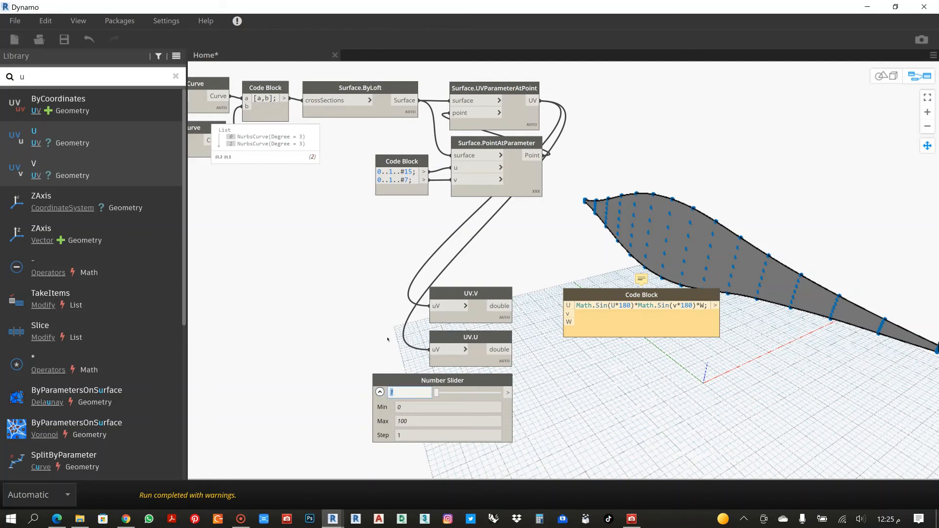
pyautogui.write('4')
# - Wire UV.V to U, UV.U to v and the Number Slider to W on the sine code block, and place the block closer to them
pyautogui.click(505, 306)
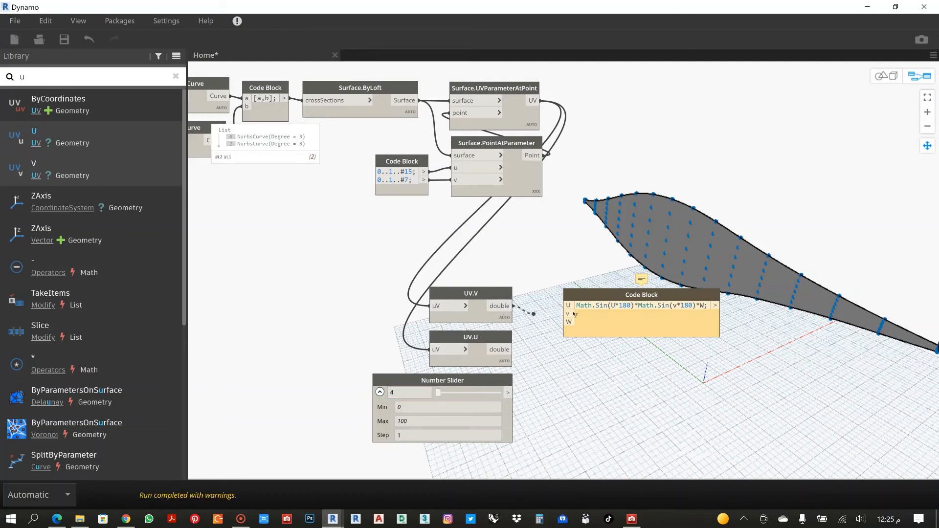
pyautogui.click(567, 305)
pyautogui.click(505, 349)
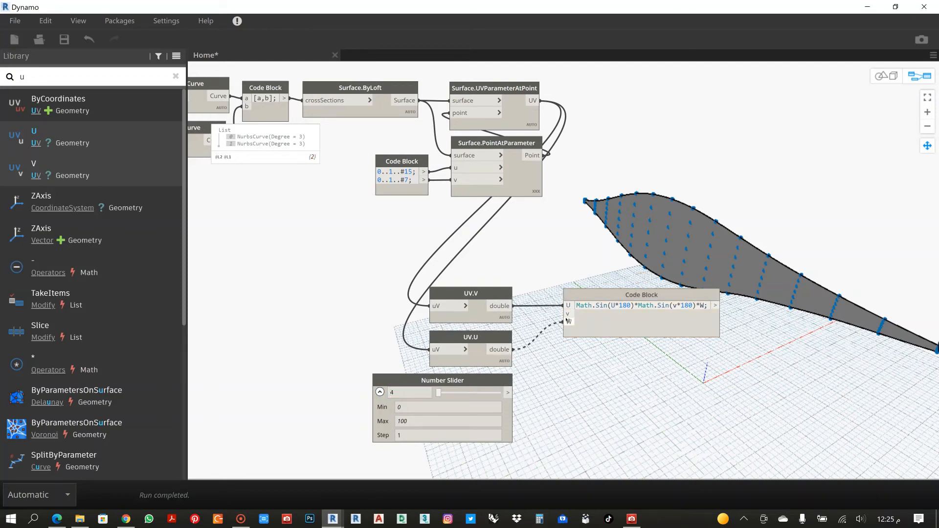
pyautogui.click(568, 313)
pyautogui.click(508, 392)
pyautogui.click(568, 321)
pyautogui.scroll(-3, 567, 322)
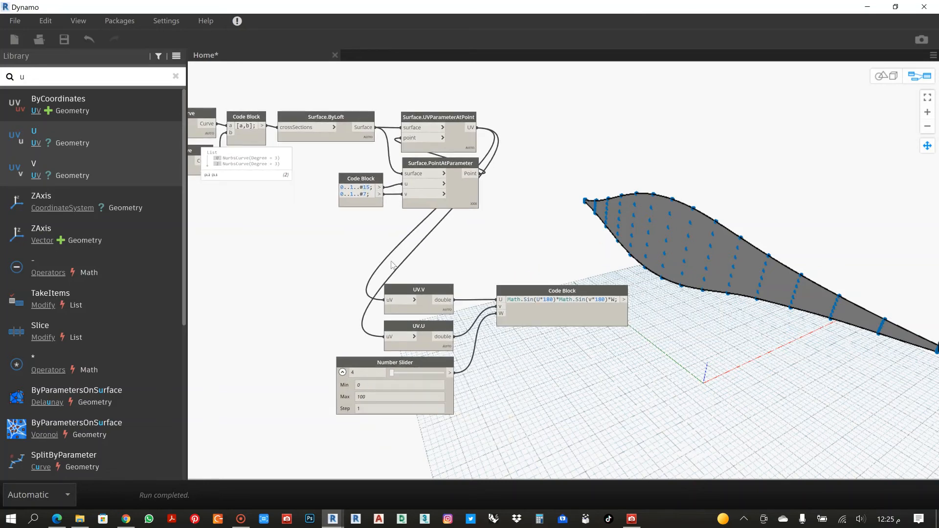
pyautogui.moveTo(391, 263); pyautogui.dragTo(359, 258, button='middle')
pyautogui.moveTo(414, 275); pyautogui.dragTo(391, 276)
pyautogui.moveTo(401, 308)
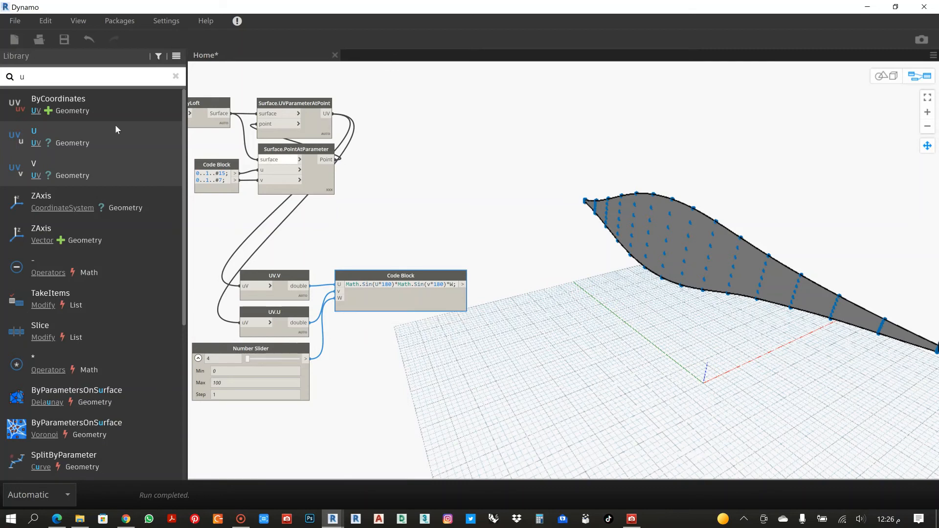
# - Search the library for "trans" and add the Geometry.Translate node with x, y and z translation inputs beside the sine code block
pyautogui.press('BackSpace')
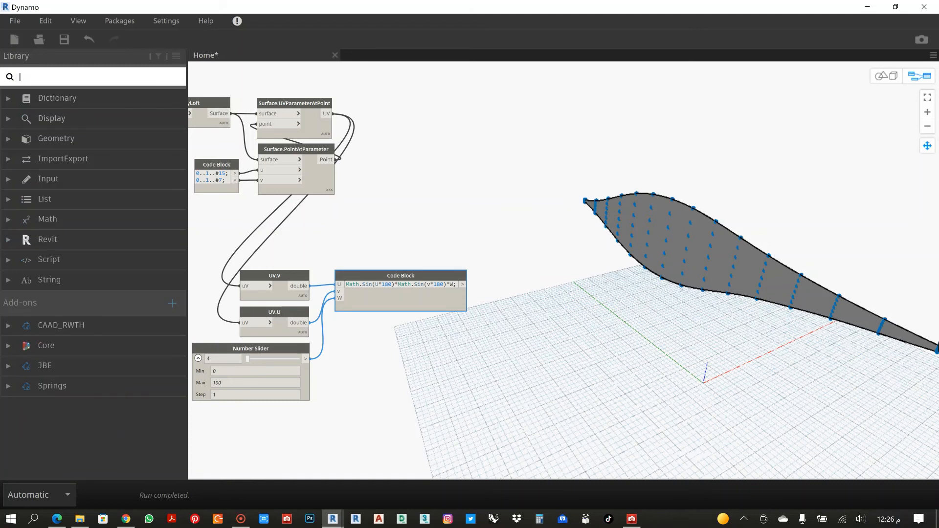
pyautogui.write('tranfome')
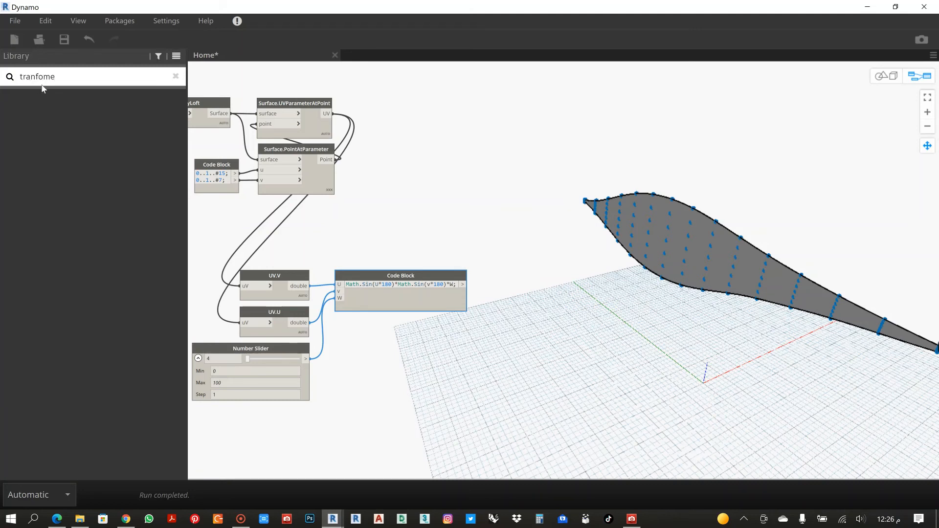
pyautogui.hotkey('ctrl', 'a')
pyautogui.press('BackSpace')
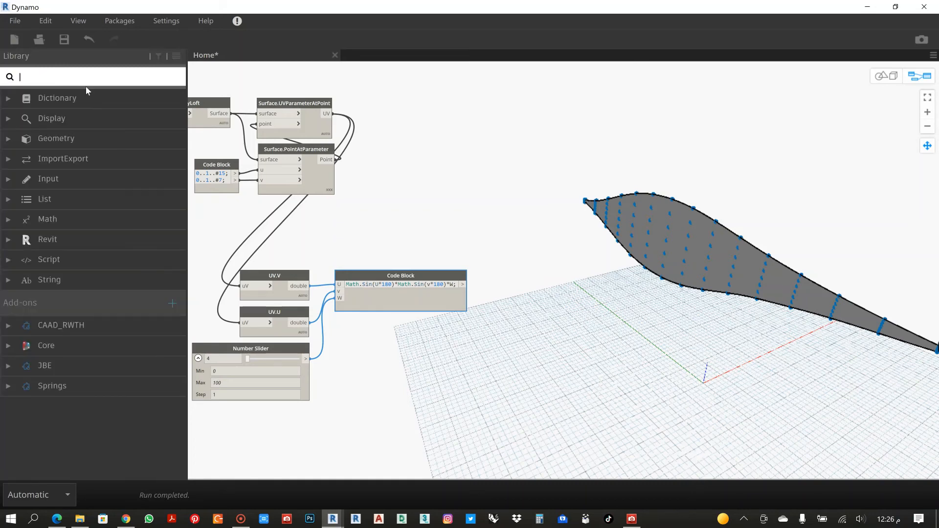
pyautogui.write('trans')
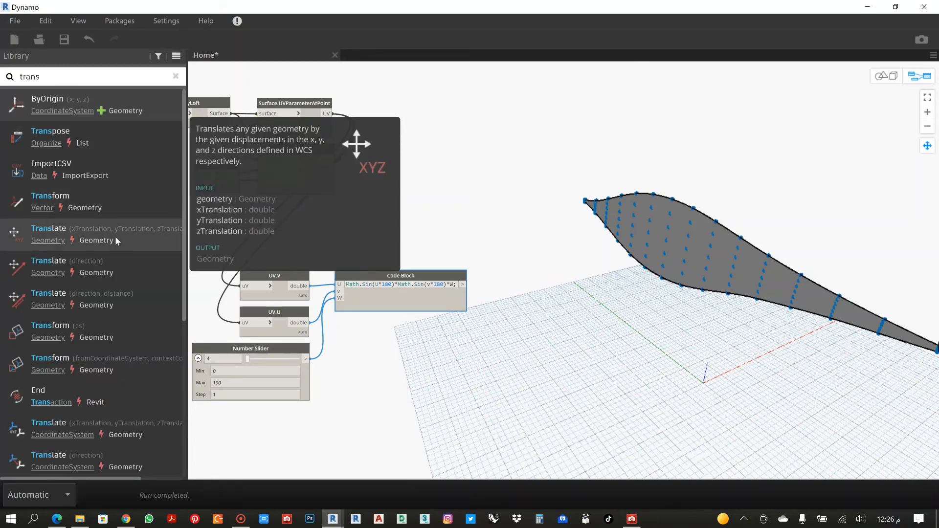
pyautogui.click(116, 236)
pyautogui.moveTo(612, 293); pyautogui.dragTo(540, 229)
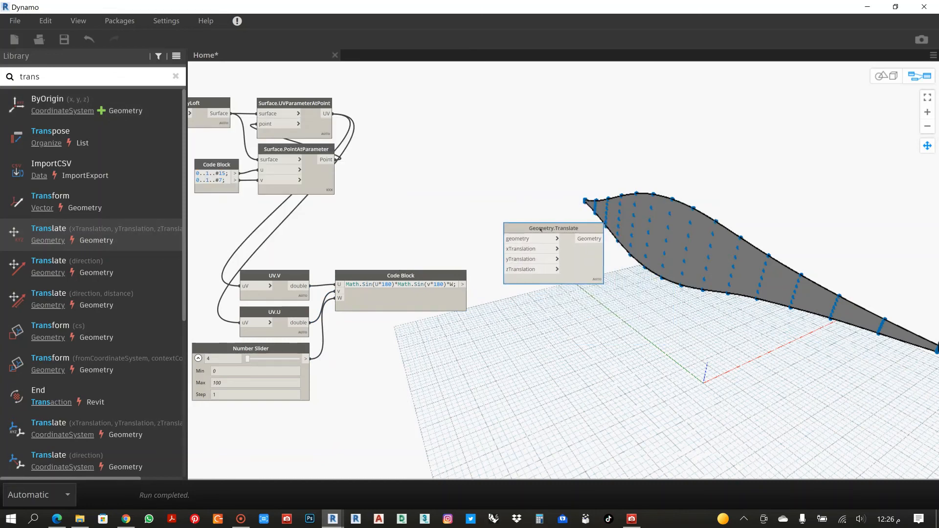
# - Connect Surface.PointAtParameter's Point output to the geometry input of Geometry.Translate and reposition the Translate node closer to the graph
pyautogui.scroll(-1, 419, 186)
pyautogui.moveTo(419, 186); pyautogui.dragTo(497, 191, button='middle')
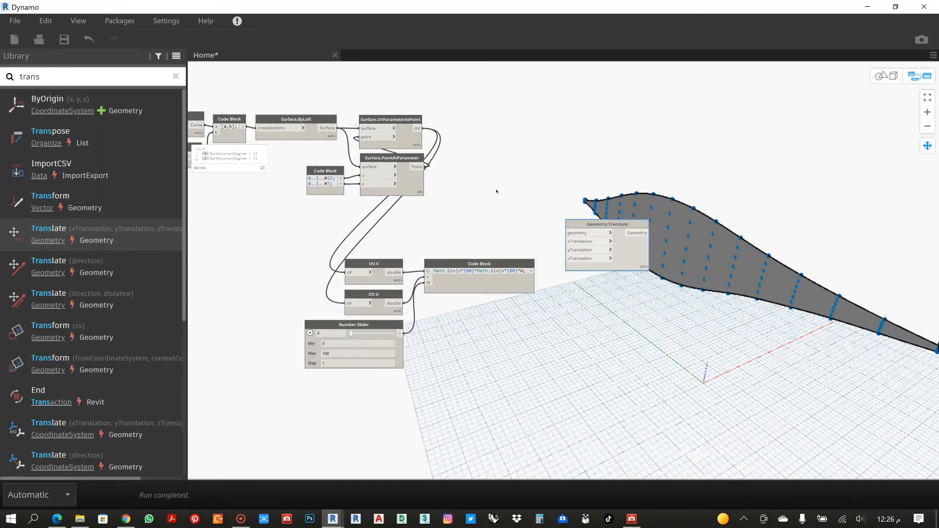
pyautogui.click(400, 160)
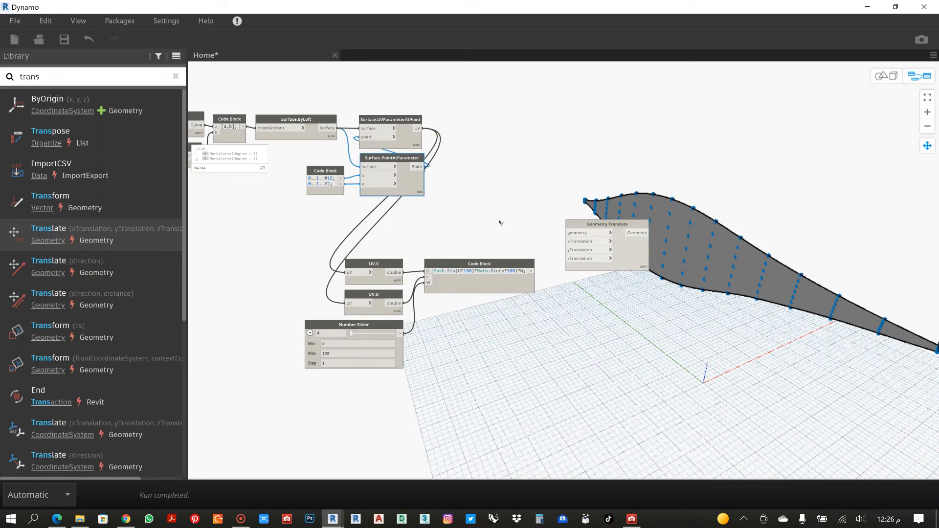
pyautogui.click(569, 233)
pyautogui.scroll(1, 602, 208)
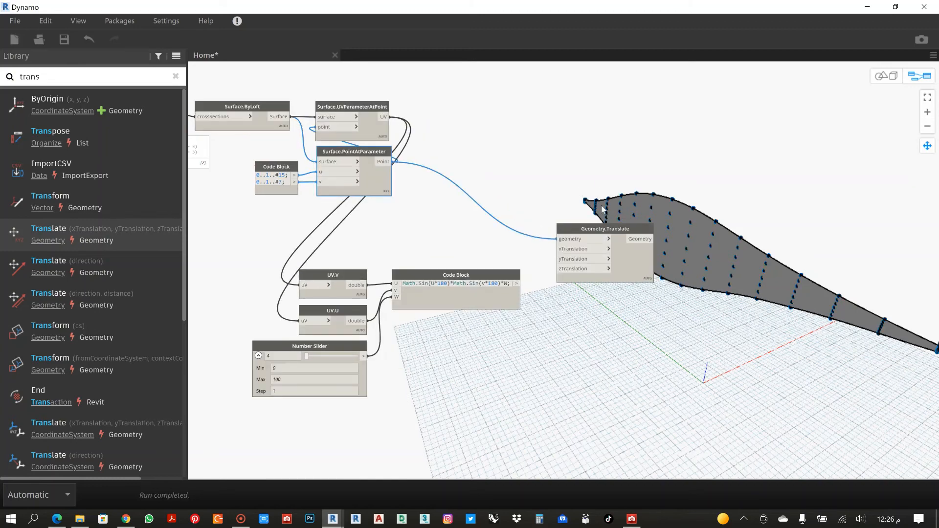
pyautogui.scroll(1, 601, 206)
pyautogui.moveTo(586, 245); pyautogui.dragTo(546, 222)
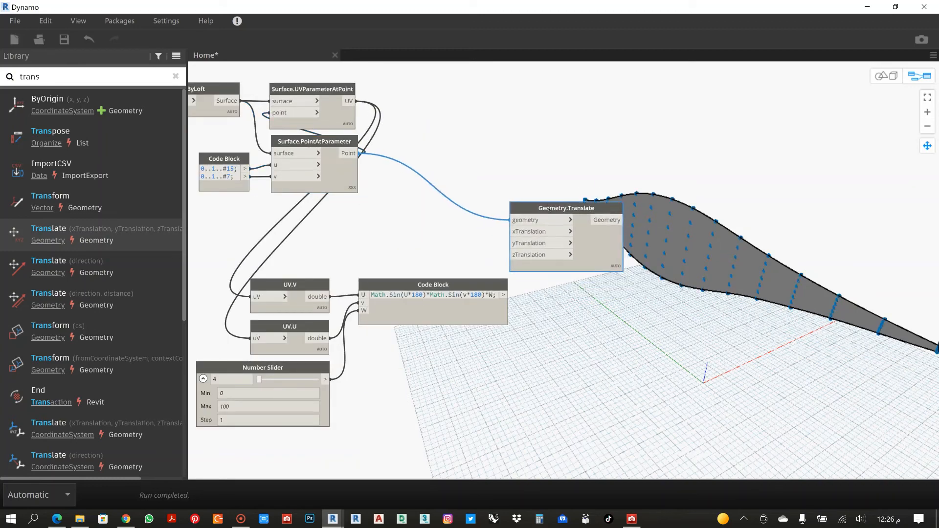
# - Try offsetting the points with a code block of 10, wired to yTranslation and moved to xTranslation, and inspect the shift in the 3D preview
pyautogui.doubleClick(403, 240)
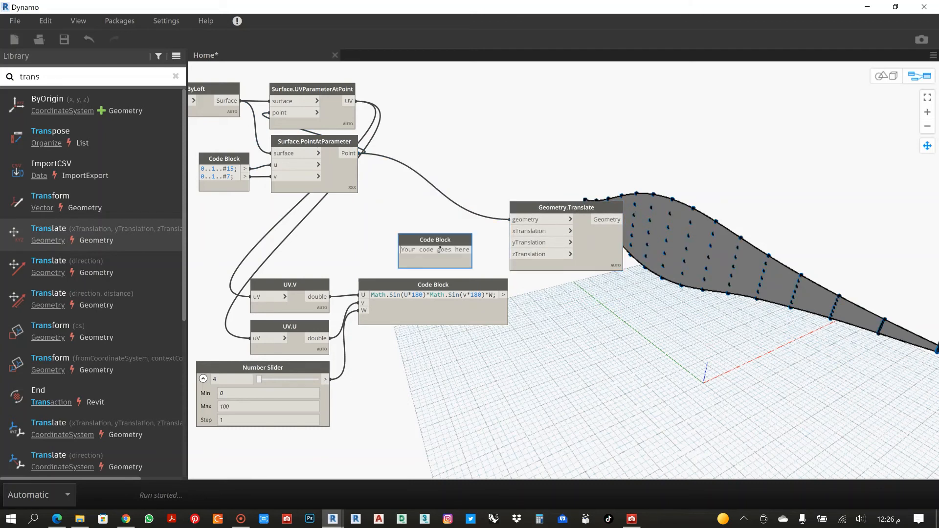
pyautogui.write('10')
pyautogui.click(431, 216)
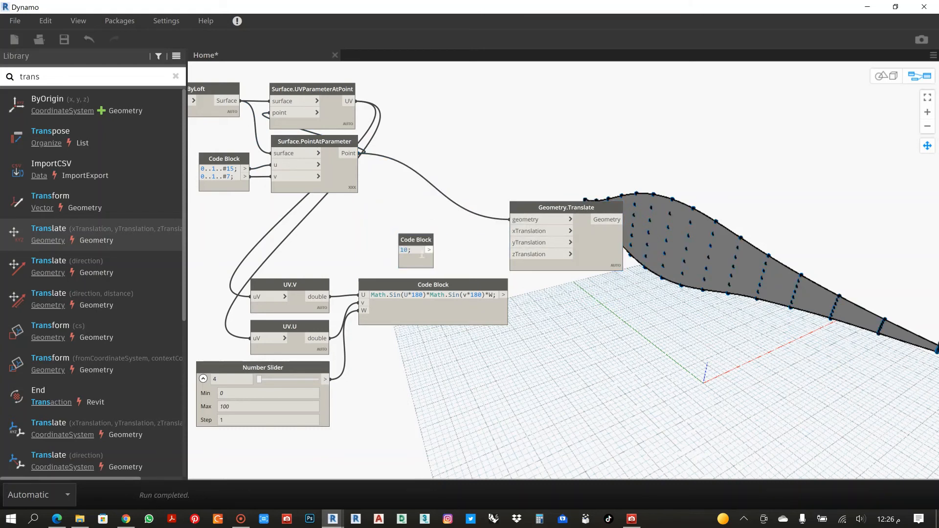
pyautogui.click(522, 243)
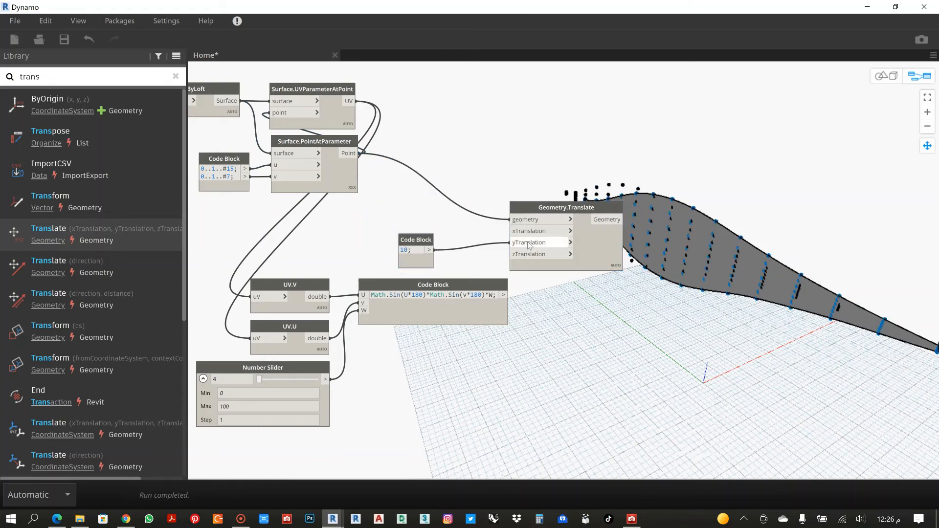
pyautogui.moveTo(506, 242); pyautogui.dragTo(511, 231)
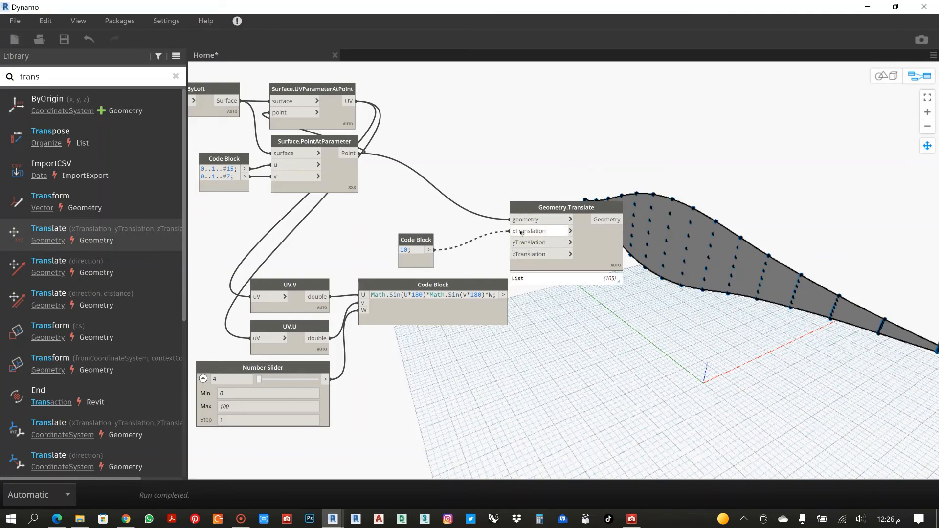
pyautogui.click(881, 78)
pyautogui.moveTo(783, 235); pyautogui.dragTo(681, 180, button='right')
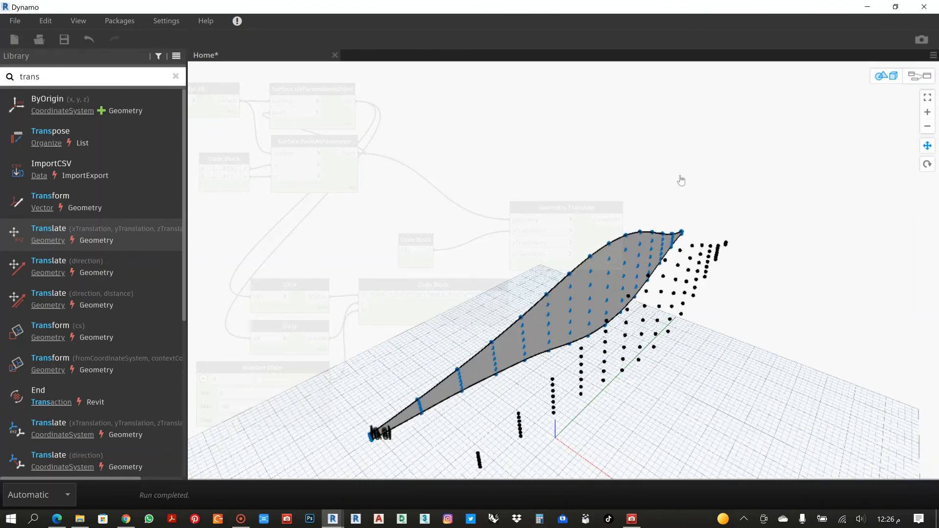
pyautogui.scroll(-1, 681, 180)
pyautogui.moveTo(681, 180); pyautogui.dragTo(779, 147, button='middle')
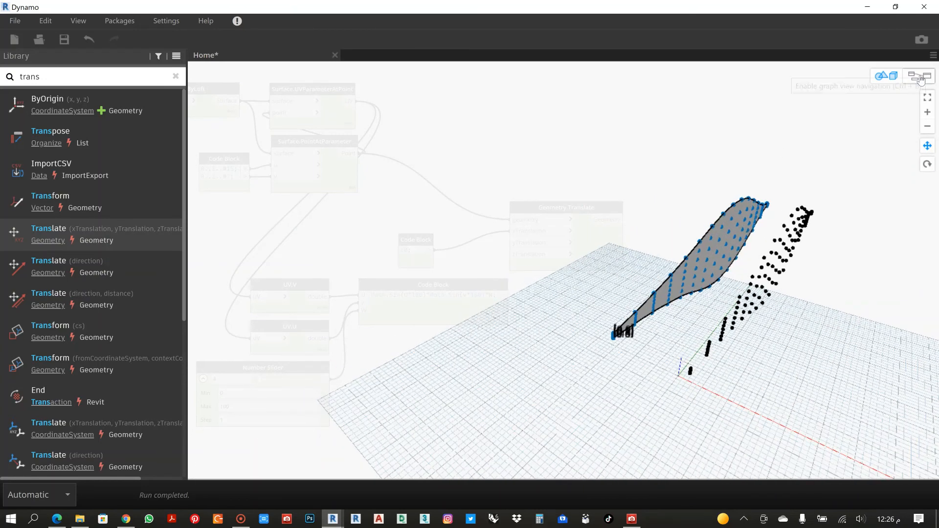
pyautogui.click(921, 78)
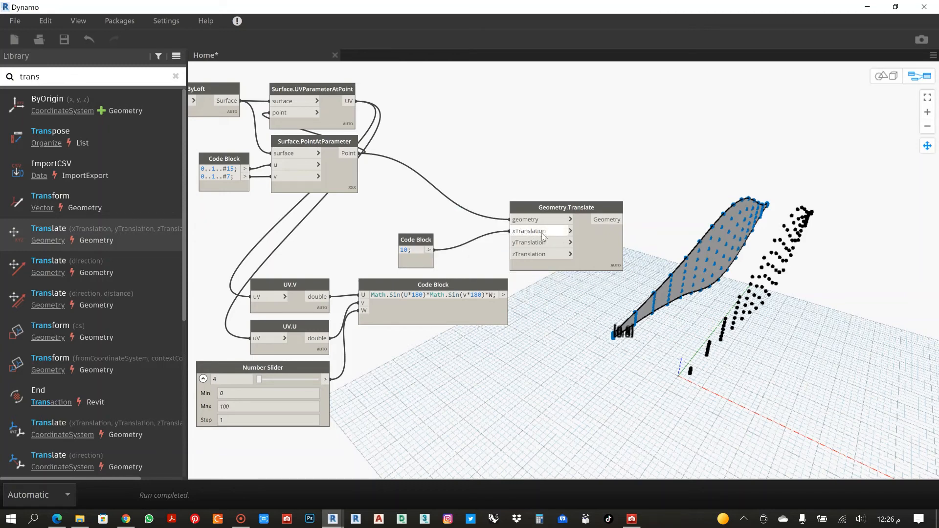
# - Delete the code block containing 10, connect the sine code block's output to xTranslation, and inspect the offset points in the 3D preview
pyautogui.moveTo(409, 291); pyautogui.dragTo(407, 306)
pyautogui.moveTo(415, 243); pyautogui.dragTo(405, 243)
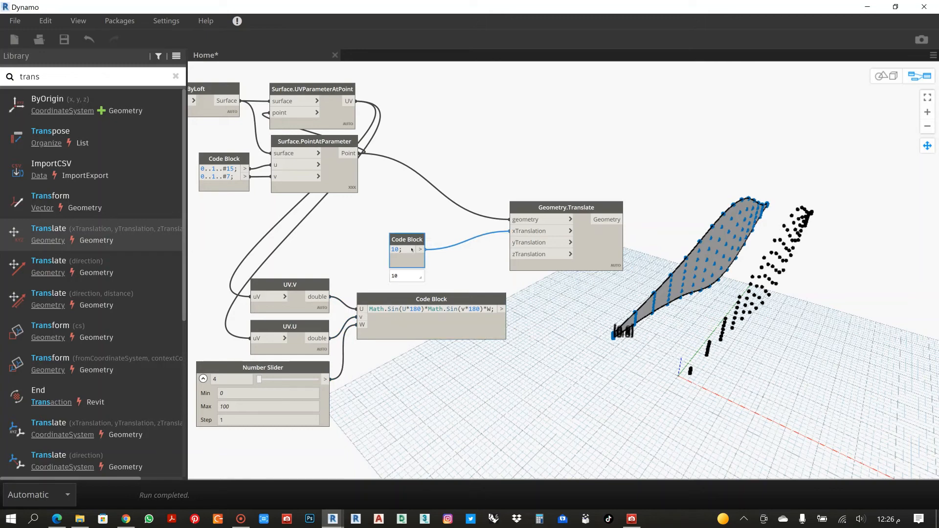
pyautogui.press('Delete')
pyautogui.moveTo(502, 309); pyautogui.dragTo(513, 231)
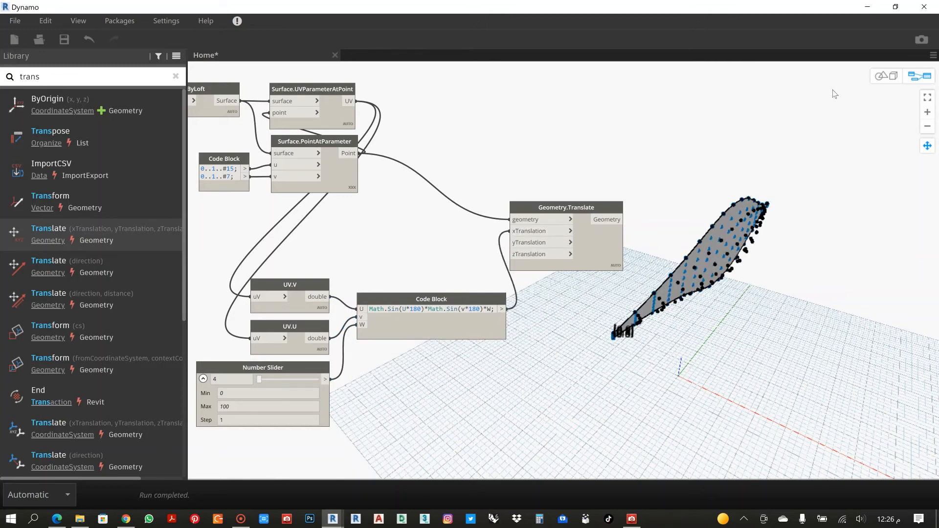
pyautogui.click(886, 76)
pyautogui.moveTo(794, 286)
pyautogui.mouseDown(button='right')
pyautogui.moveTo(807, 262)
pyautogui.moveTo(813, 276)
pyautogui.moveTo(792, 272)
pyautogui.moveTo(797, 278)
pyautogui.mouseUp(button='right')
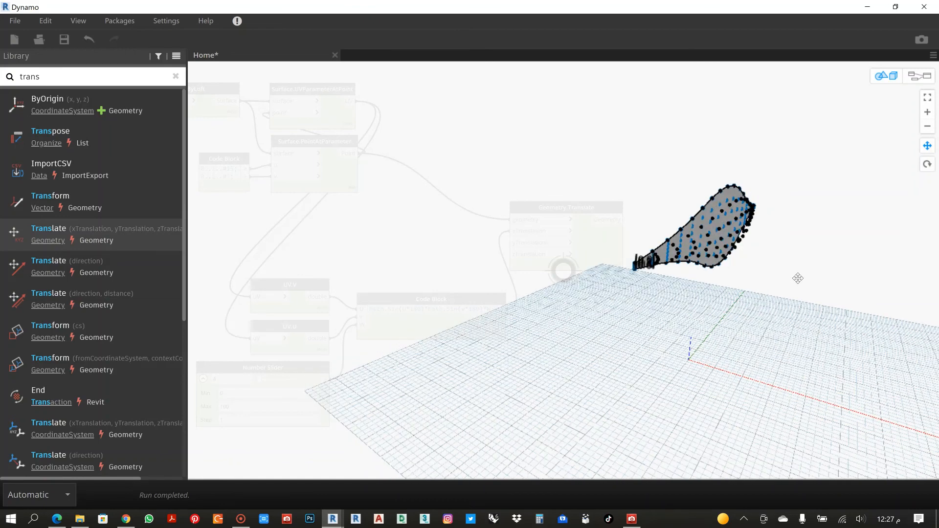
pyautogui.click(919, 75)
# - Try a Number Slider value of 10 for the wave depth, and set it back to 4
pyautogui.click(212, 379)
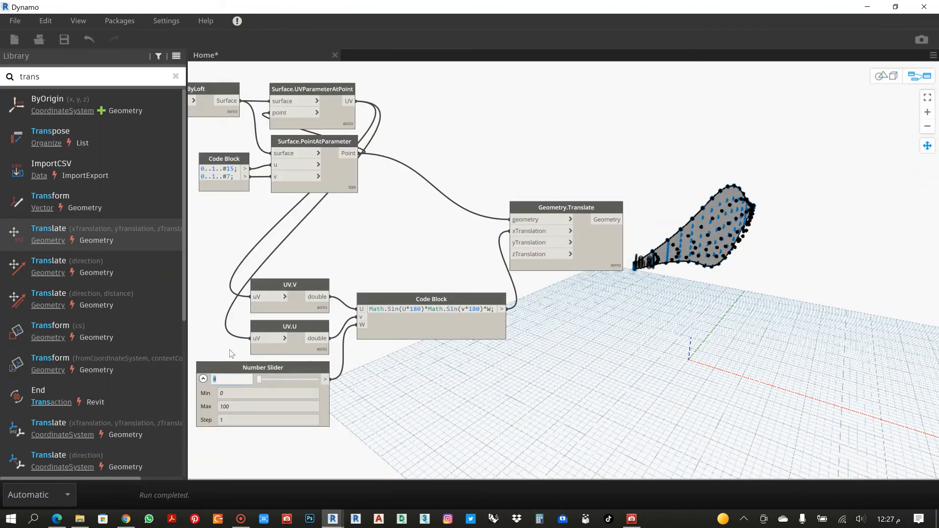
pyautogui.write('10')
pyautogui.press('Return')
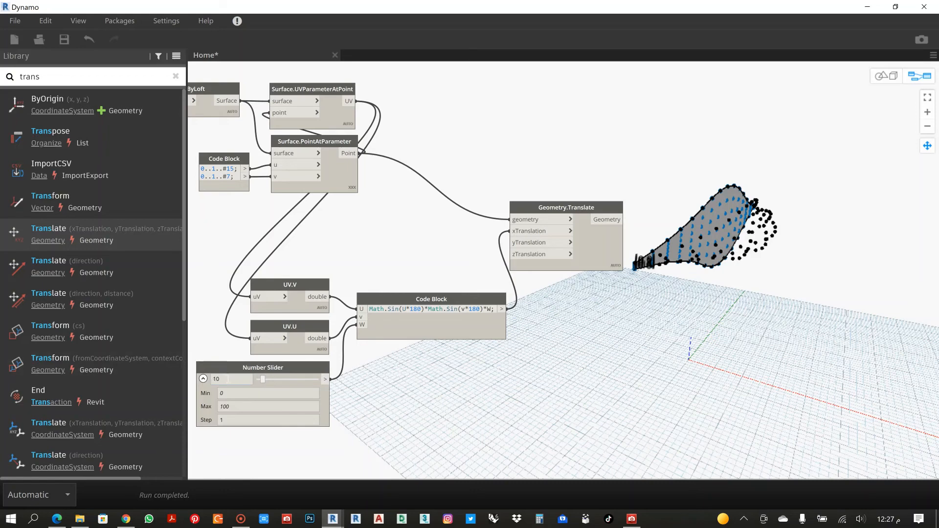
pyautogui.moveTo(228, 379); pyautogui.dragTo(204, 380)
pyautogui.write('4')
pyautogui.click(401, 222)
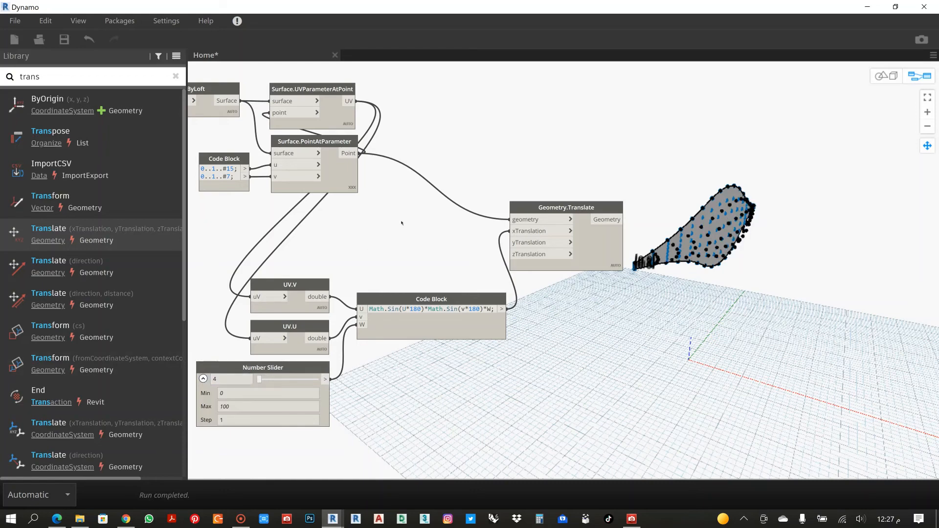
# - Turn off the geometry preview of the Surface.ByLoft and Surface.PointAtParameter nodes
pyautogui.scroll(-3, 381, 200)
pyautogui.moveTo(382, 199); pyautogui.dragTo(571, 248, button='middle')
pyautogui.rightClick(453, 172)
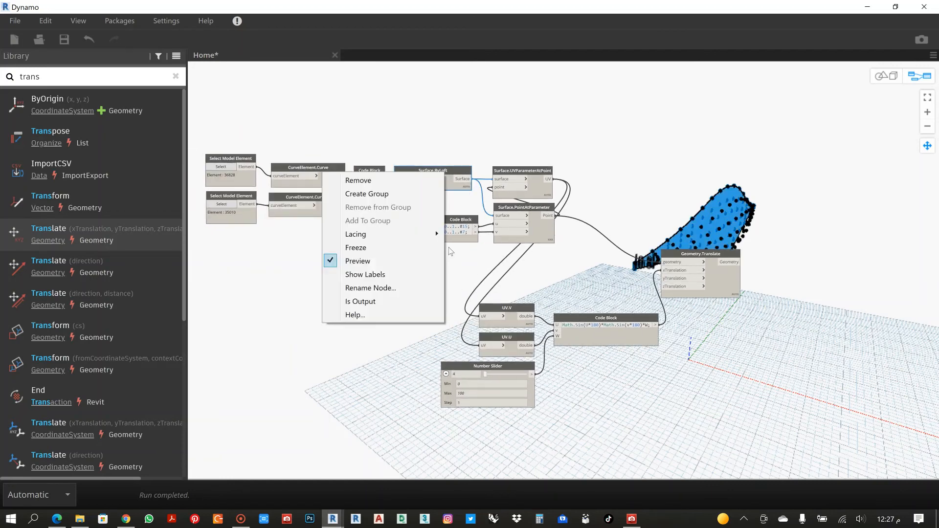
pyautogui.click(357, 263)
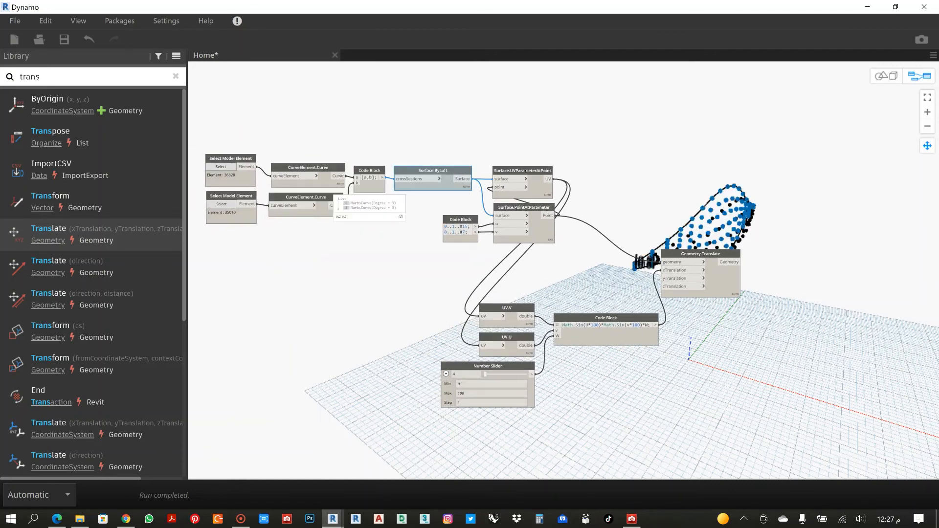
pyautogui.rightClick(529, 215)
pyautogui.click(467, 300)
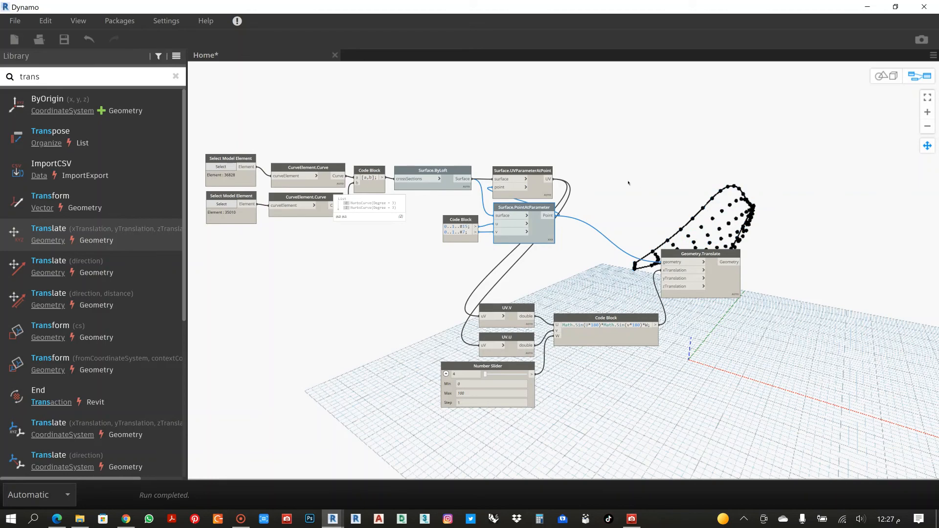
# - Find the NurbsSurface.ByPoints node among the surface geometry nodes and add it to the graph
pyautogui.moveTo(621, 187); pyautogui.dragTo(474, 147, button='middle')
pyautogui.scroll(3, 531, 239)
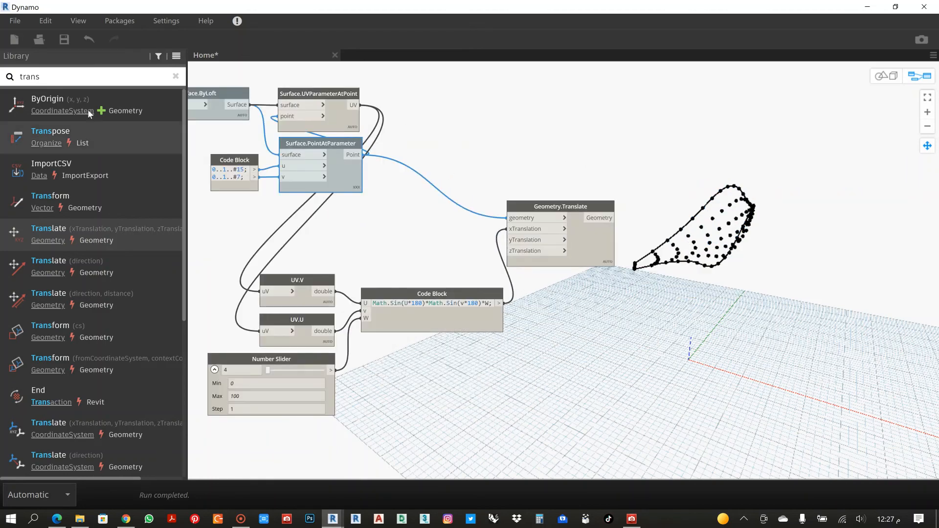
pyautogui.doubleClick(9, 78)
pyautogui.press('BackSpace')
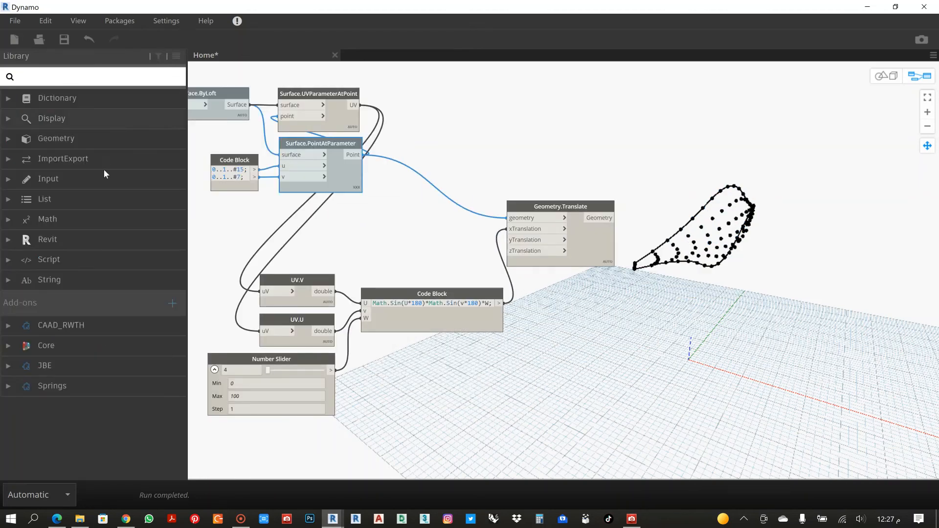
pyautogui.click(67, 138)
pyautogui.click(62, 275)
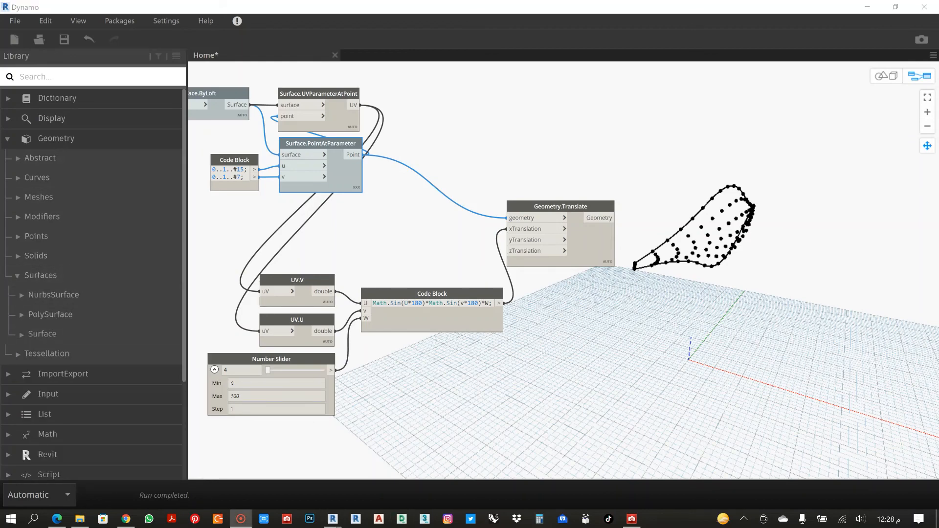
pyautogui.click(48, 298)
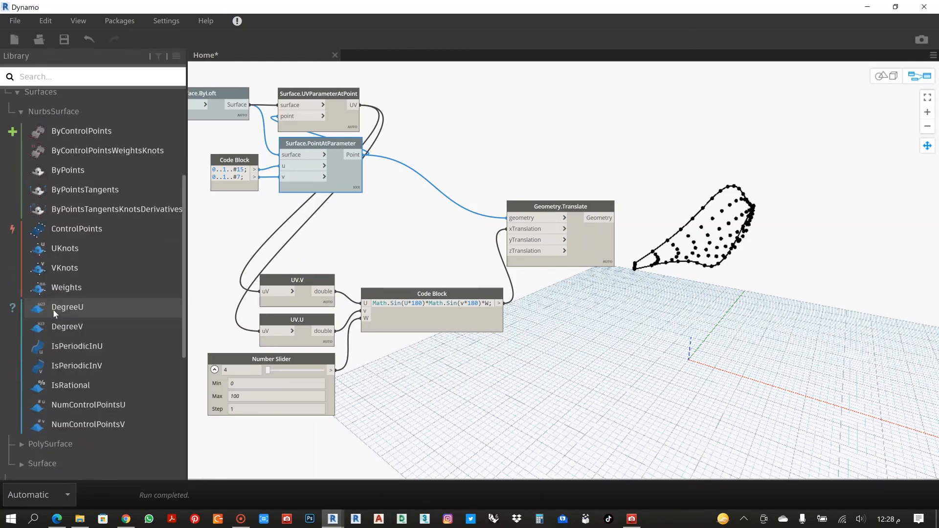
pyautogui.scroll(3, 80, 274)
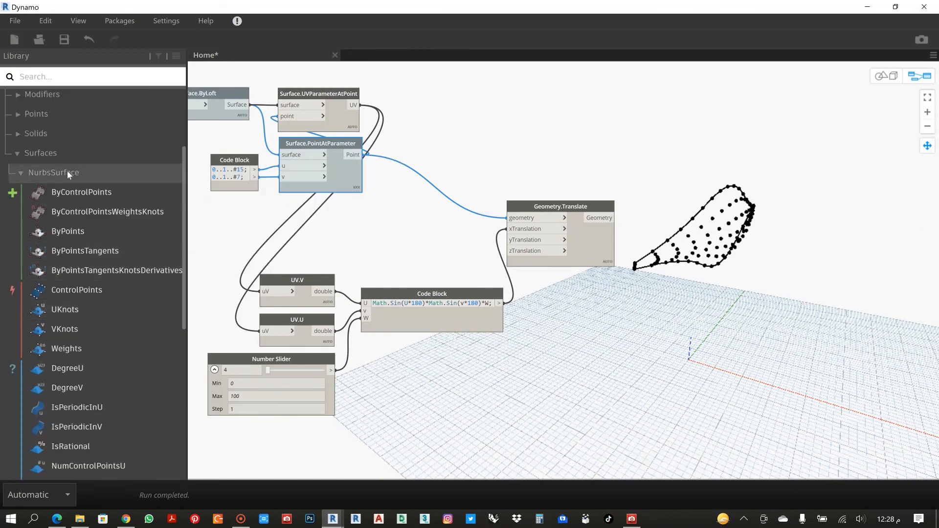
pyautogui.click(66, 172)
pyautogui.click(62, 211)
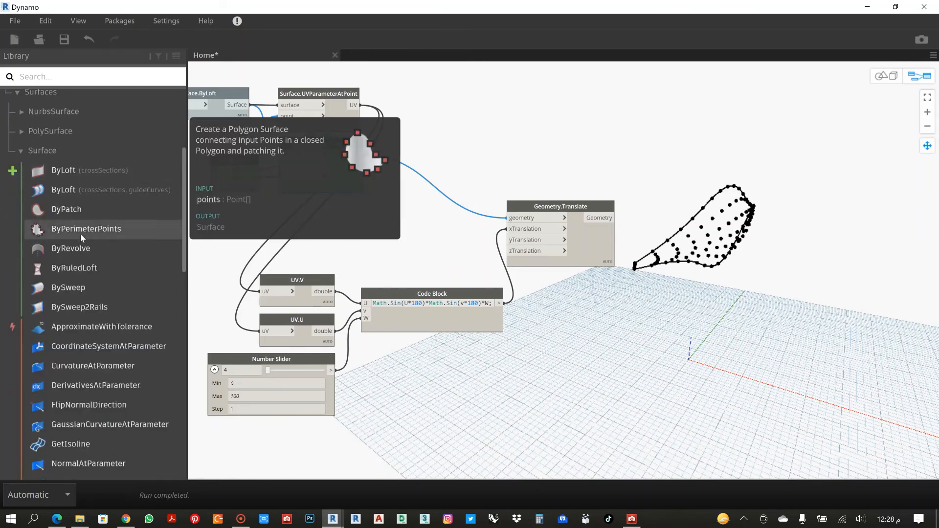
pyautogui.scroll(3, 81, 234)
pyautogui.click(49, 234)
pyautogui.scroll(-3, 49, 236)
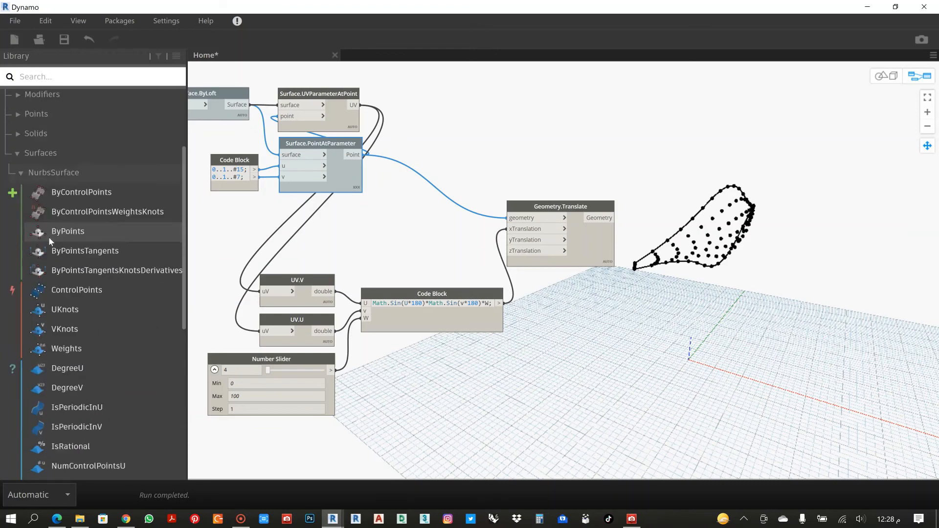
pyautogui.click(82, 231)
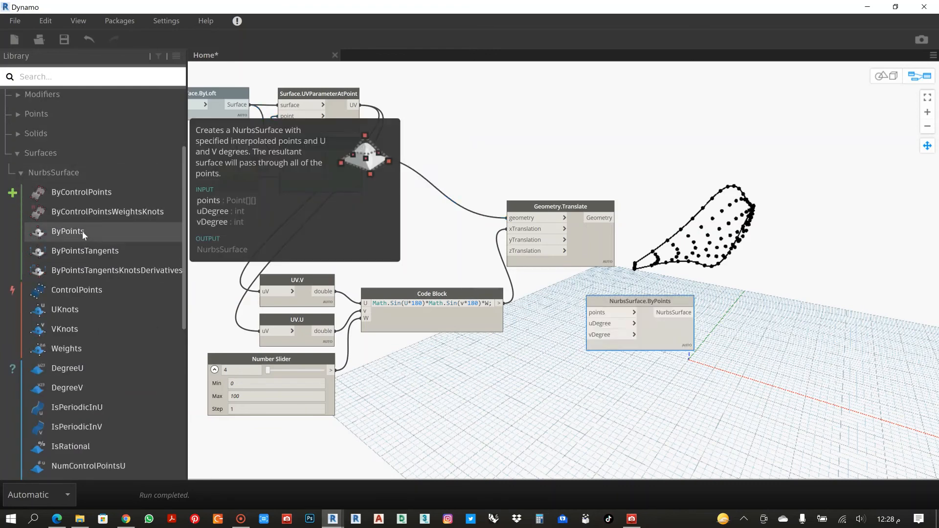
# - Connect the Geometry.Translate output to the points input of NurbsSurface.ByPoints and inspect the surface in the 3D preview
pyautogui.moveTo(628, 302); pyautogui.dragTo(650, 308)
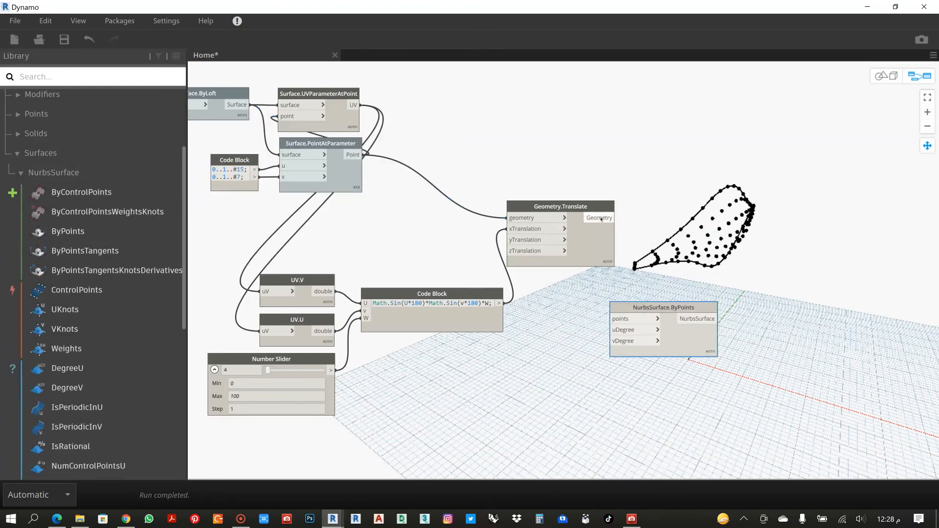
pyautogui.click(616, 218)
pyautogui.click(623, 319)
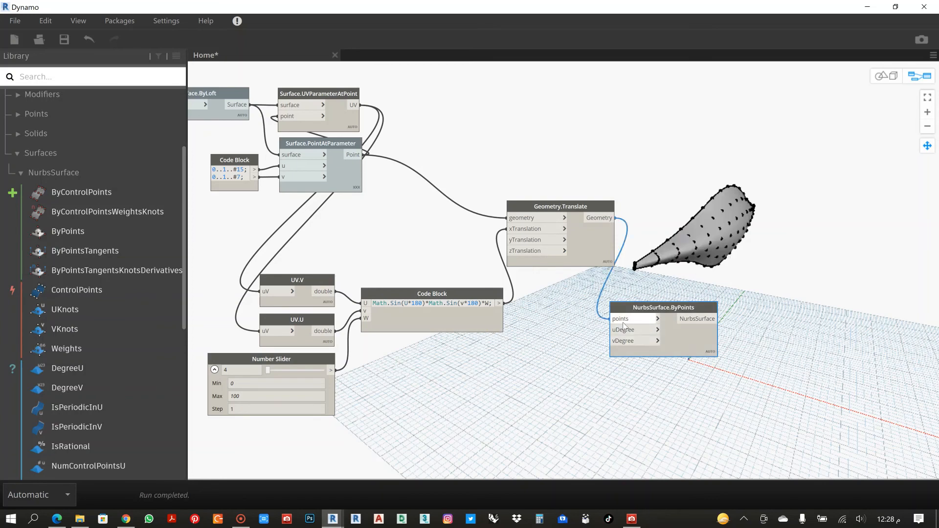
pyautogui.click(889, 82)
pyautogui.moveTo(785, 214); pyautogui.dragTo(798, 178, button='right')
pyautogui.click(909, 79)
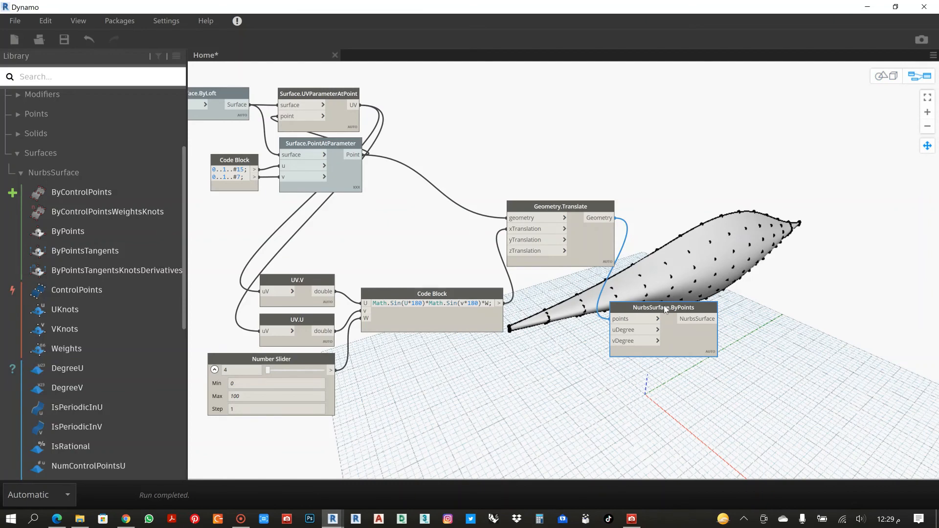
# - Align the NurbsSurface.ByPoints node beside Geometry.Translate and turn off the geometry preview of Geometry.Translate
pyautogui.moveTo(665, 309); pyautogui.dragTo(680, 209)
pyautogui.click(556, 210)
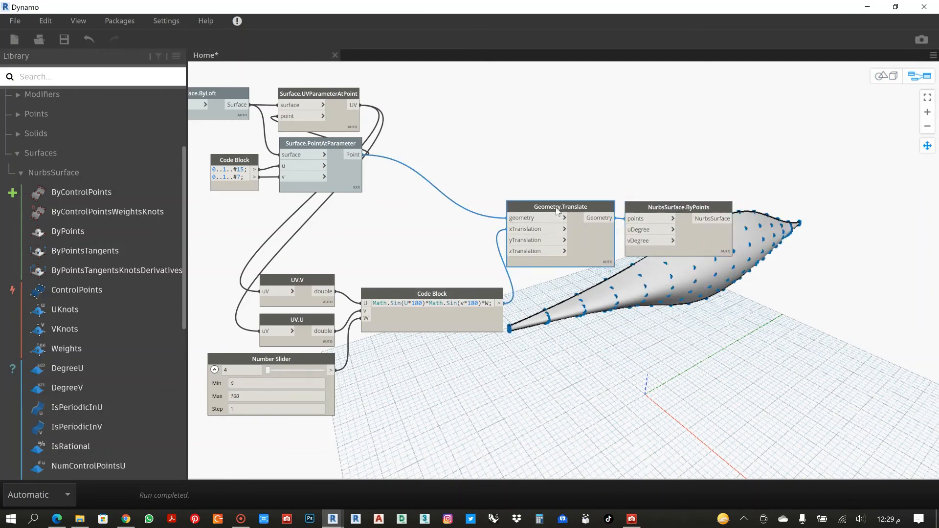
pyautogui.scroll(-1, 557, 210)
pyautogui.rightClick(557, 211)
pyautogui.click(514, 296)
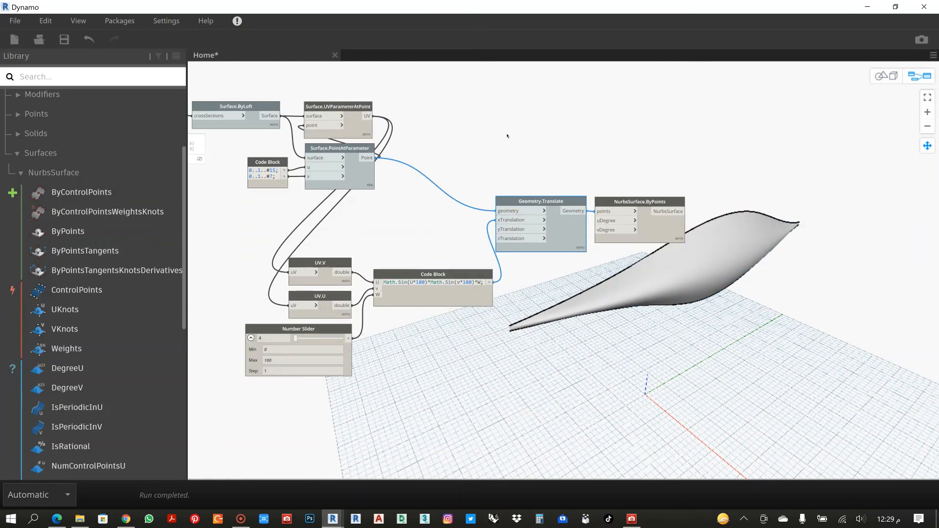
pyautogui.moveTo(507, 135); pyautogui.dragTo(444, 141, button='middle')
pyautogui.moveTo(512, 168); pyautogui.dragTo(511, 167)
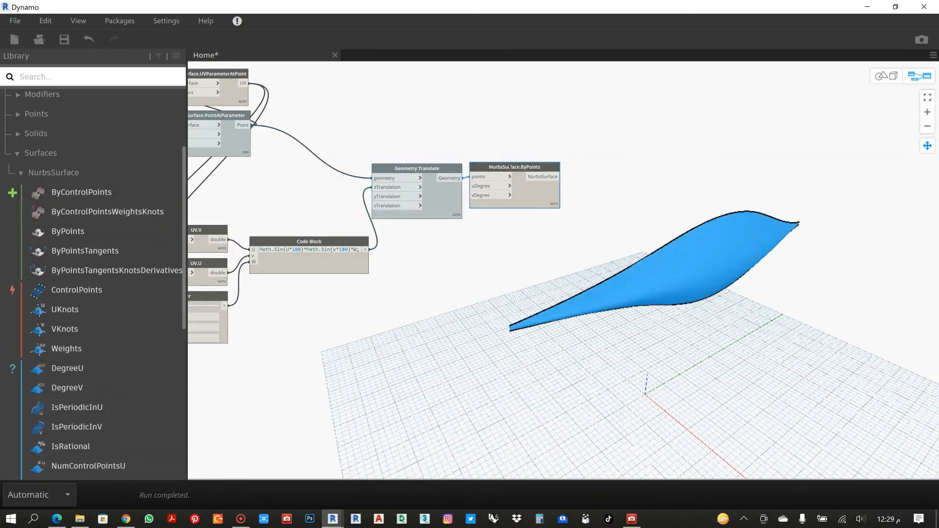
pyautogui.click(562, 112)
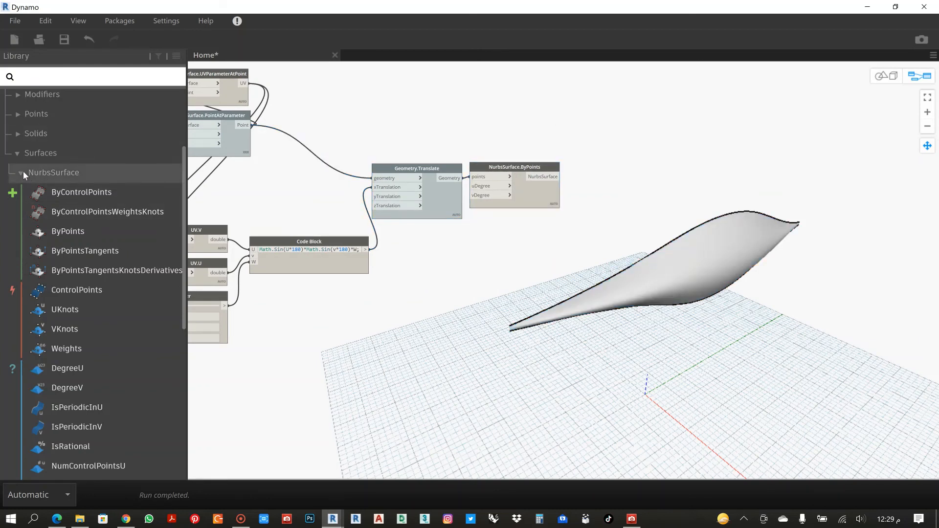
# - Switch to Revit to examine the source curves in the 3D view, and return to Dynamo
pyautogui.click(46, 173)
pyautogui.click(866, 8)
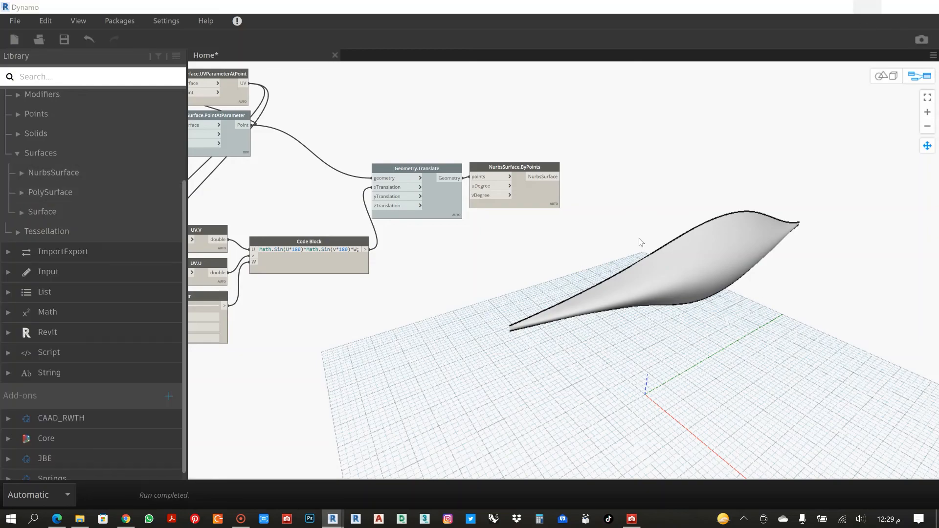
pyautogui.scroll(-2, 440, 271)
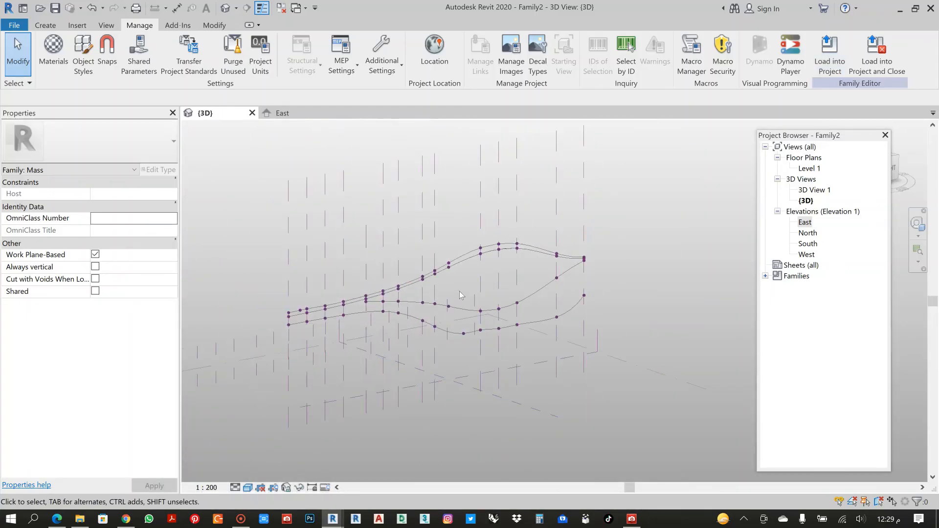
pyautogui.rightClick(468, 290)
pyautogui.click(458, 284)
pyautogui.keyDown('shift'); pyautogui.moveTo(457, 283); pyautogui.dragTo(492, 345, button='middle'); pyautogui.keyUp('shift')
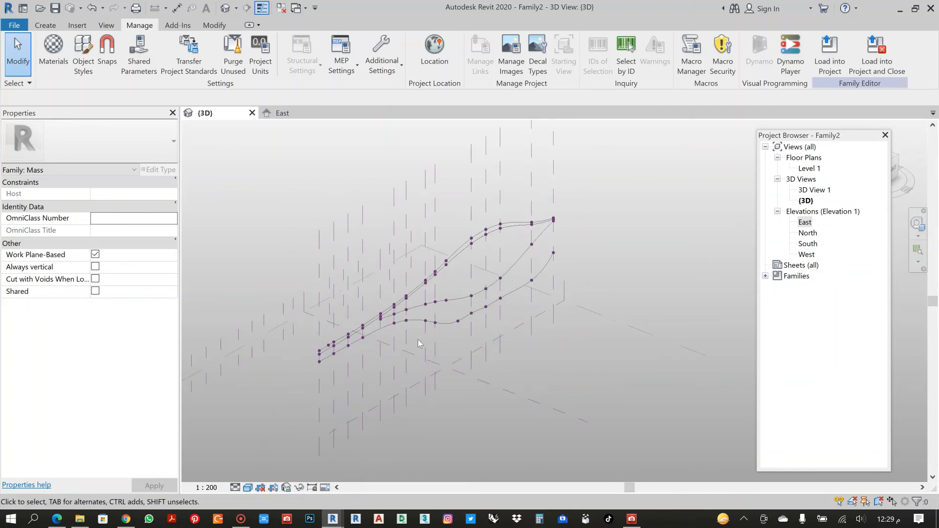
pyautogui.scroll(-1, 496, 262)
pyautogui.moveTo(505, 265); pyautogui.dragTo(520, 277, button='middle')
pyautogui.moveTo(334, 517)
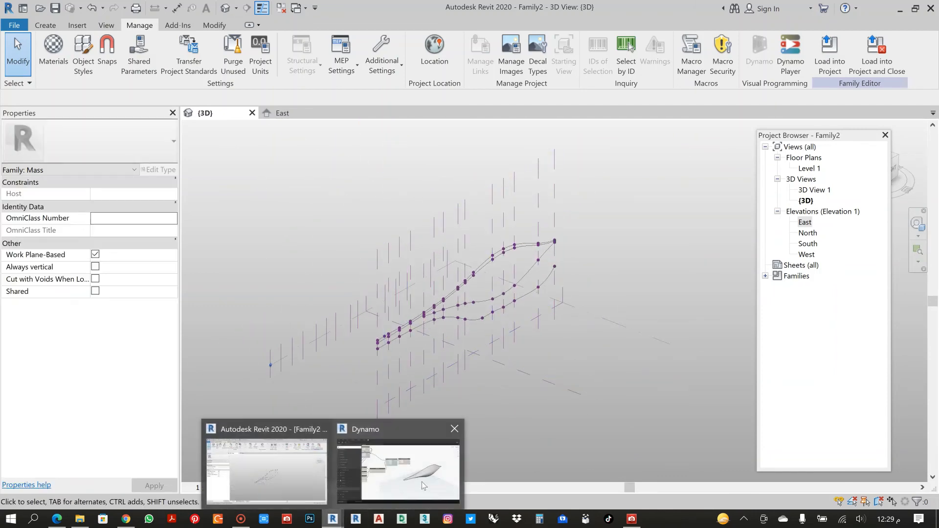
pyautogui.click(421, 483)
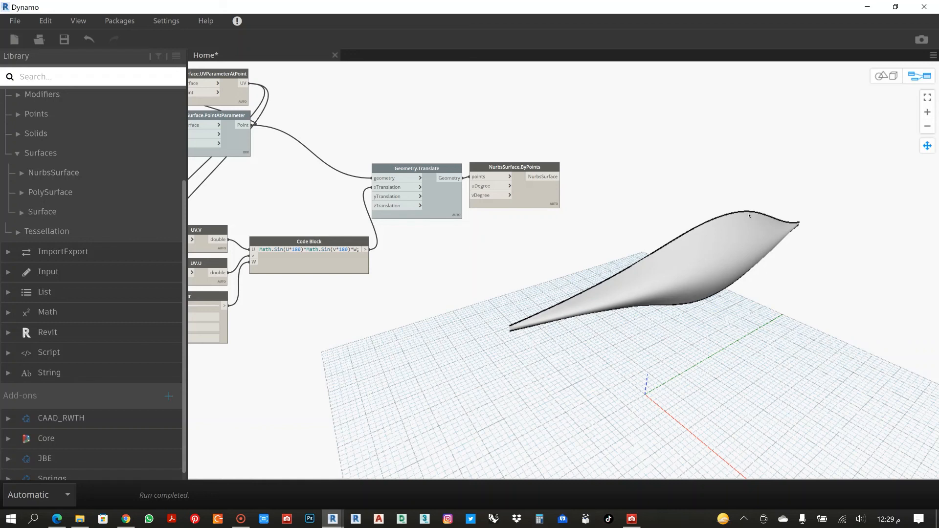
# - Add the Form.ByGeometry node from the Springs package's Revit nodes and connect the NurbsSurface output to its geometry input
pyautogui.scroll(-1, 93, 274)
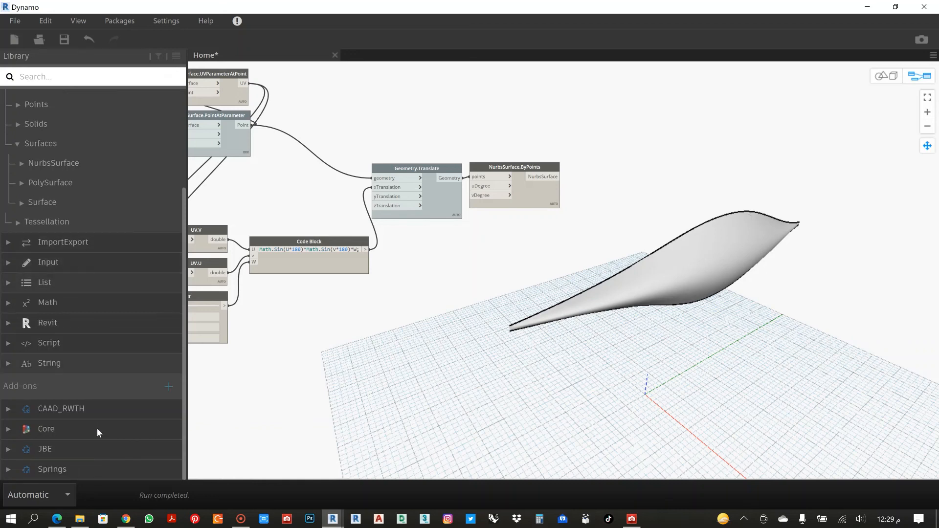
pyautogui.click(74, 464)
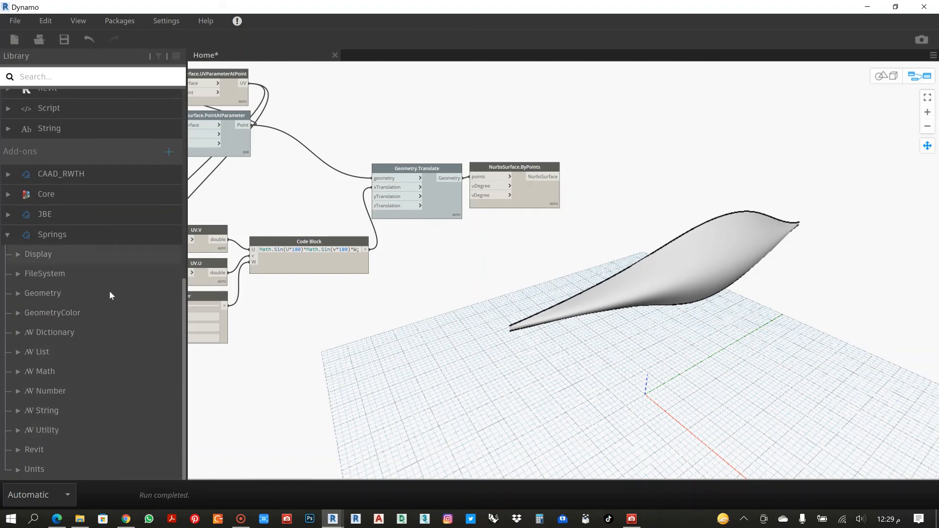
pyautogui.click(95, 294)
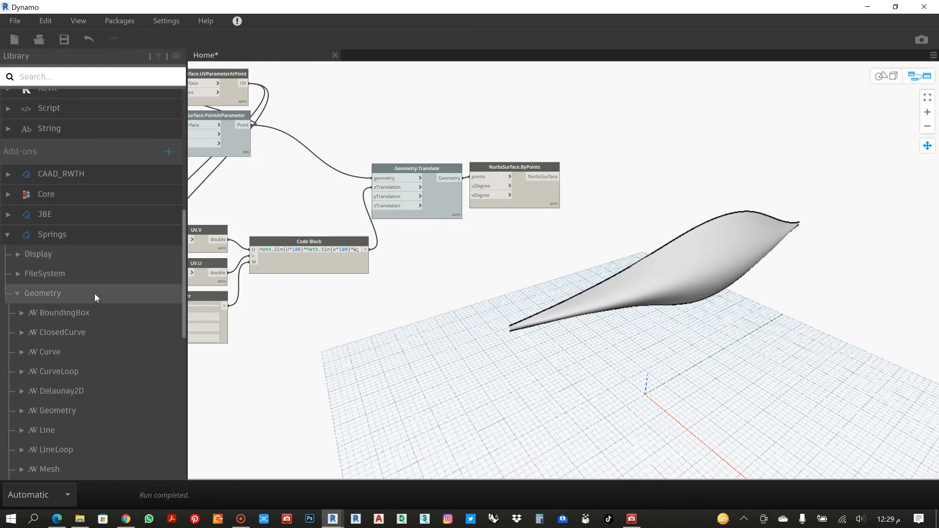
pyautogui.scroll(-5, 81, 341)
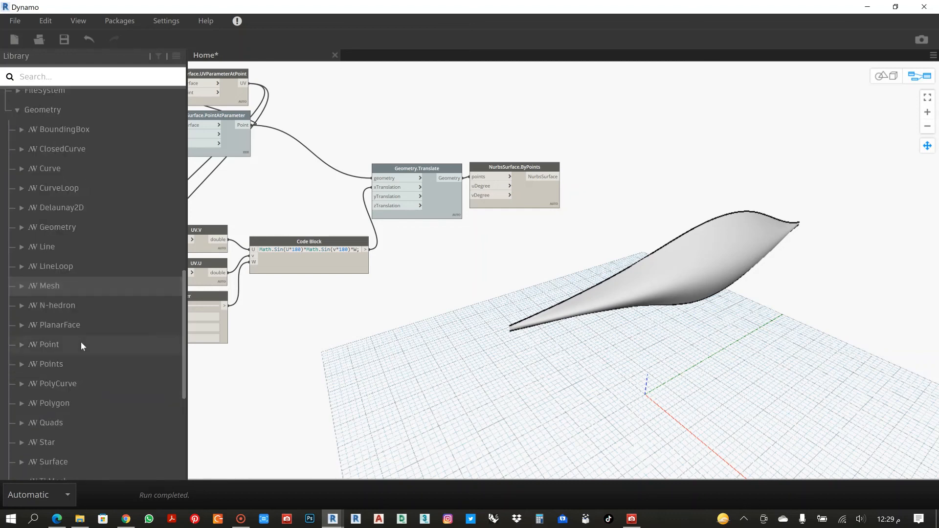
pyautogui.scroll(4, 86, 342)
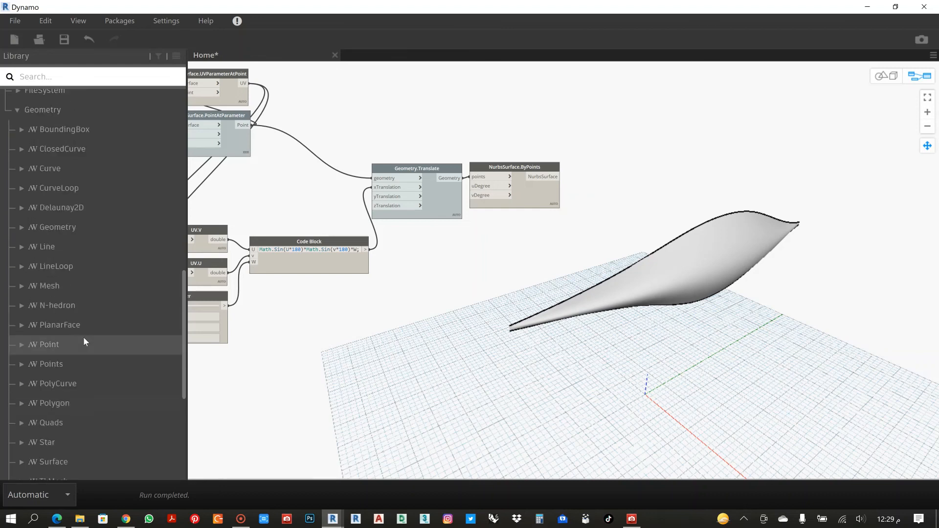
pyautogui.click(71, 229)
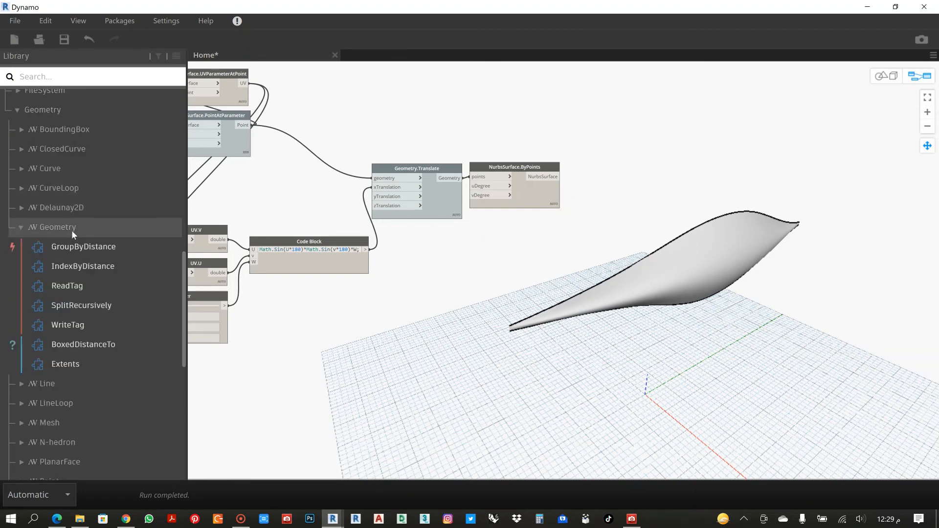
pyautogui.click(71, 230)
pyautogui.scroll(-7, 81, 233)
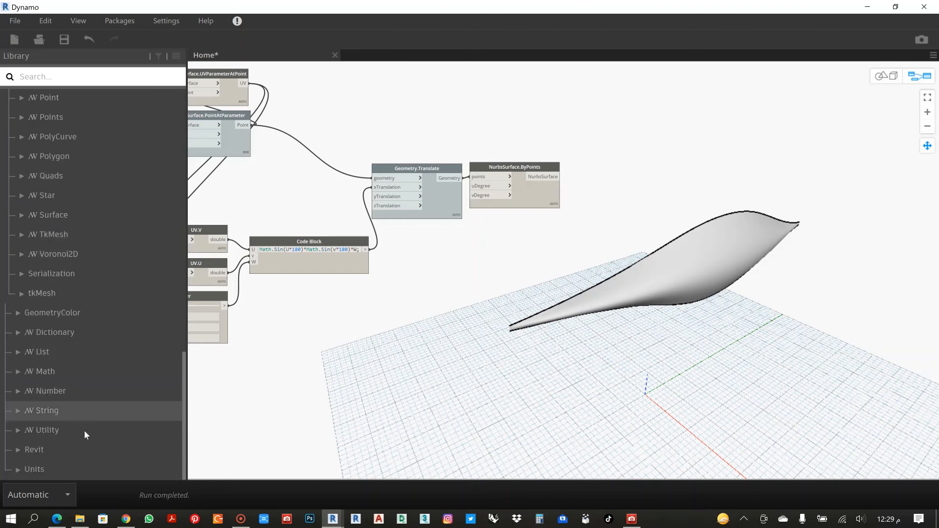
pyautogui.click(85, 447)
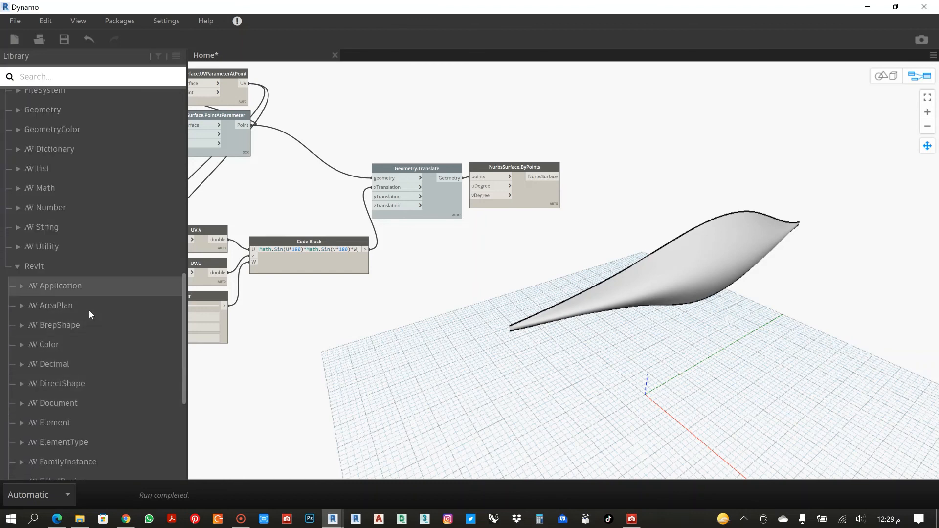
pyautogui.scroll(-4, 73, 401)
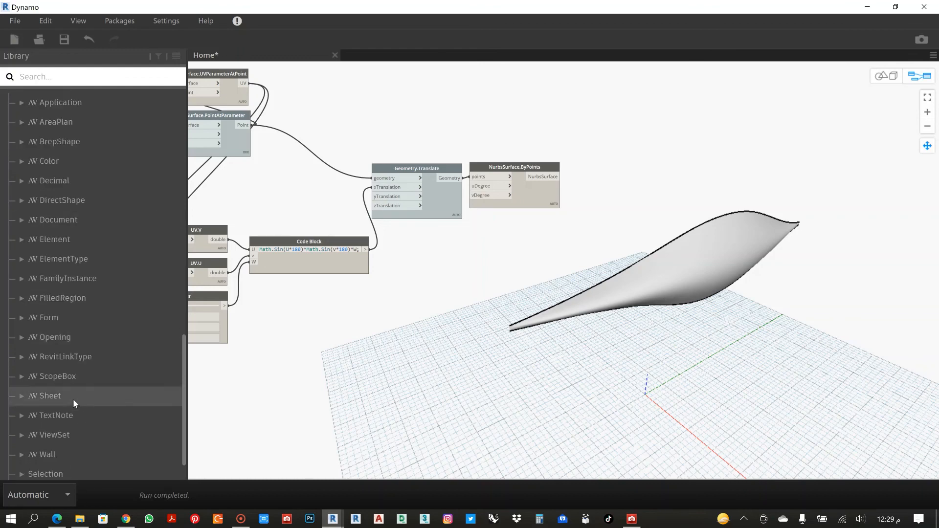
pyautogui.click(71, 318)
pyautogui.moveTo(77, 339); pyautogui.dragTo(628, 163)
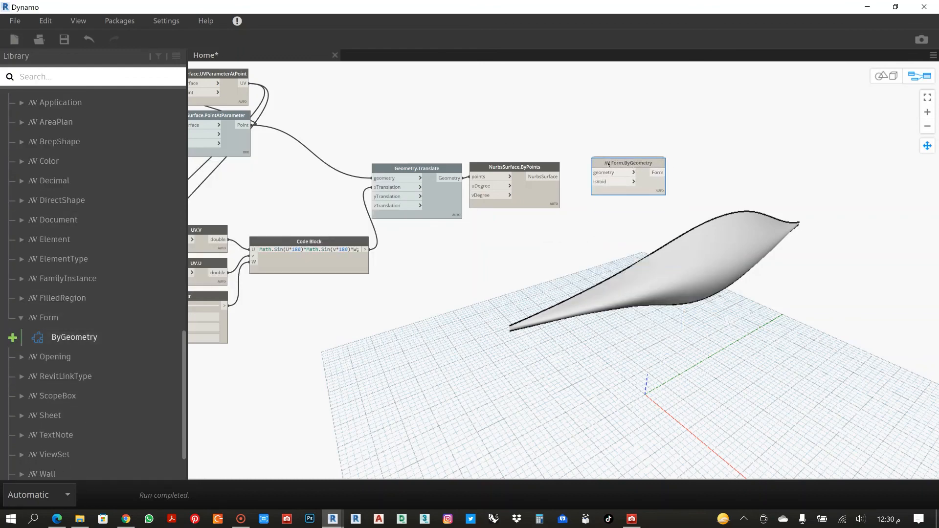
pyautogui.scroll(3, 574, 157)
pyautogui.moveTo(532, 185); pyautogui.dragTo(630, 175)
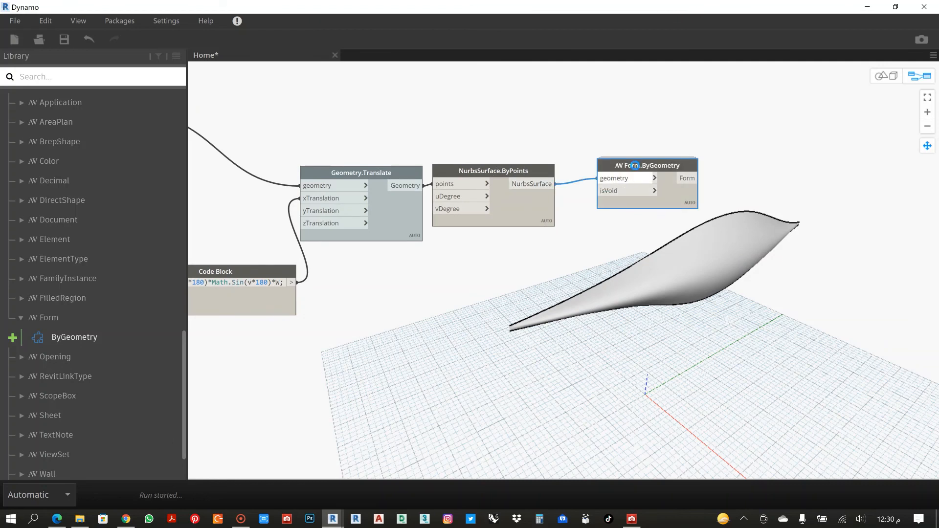
# - Switch to Revit, select the generated free-form mass surface, and examine it from several angles in the 3D view
pyautogui.click(867, 7)
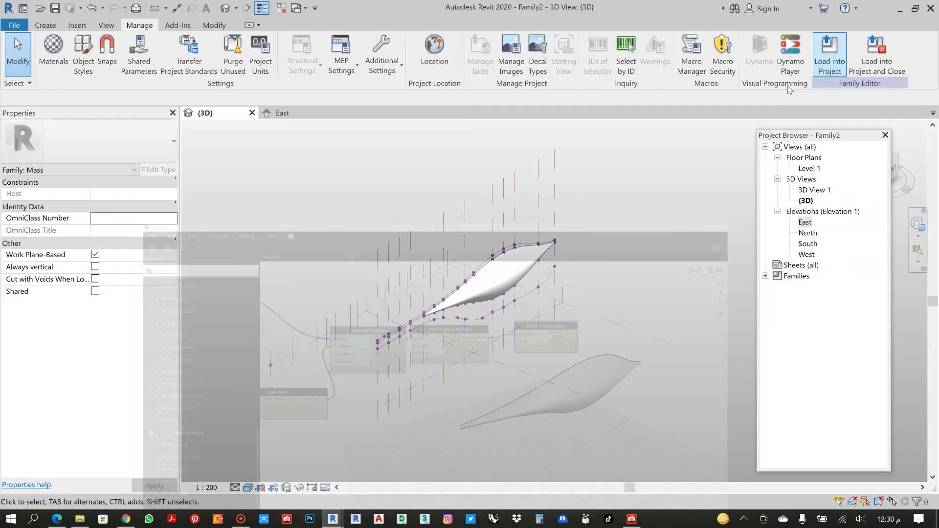
pyautogui.scroll(4, 494, 328)
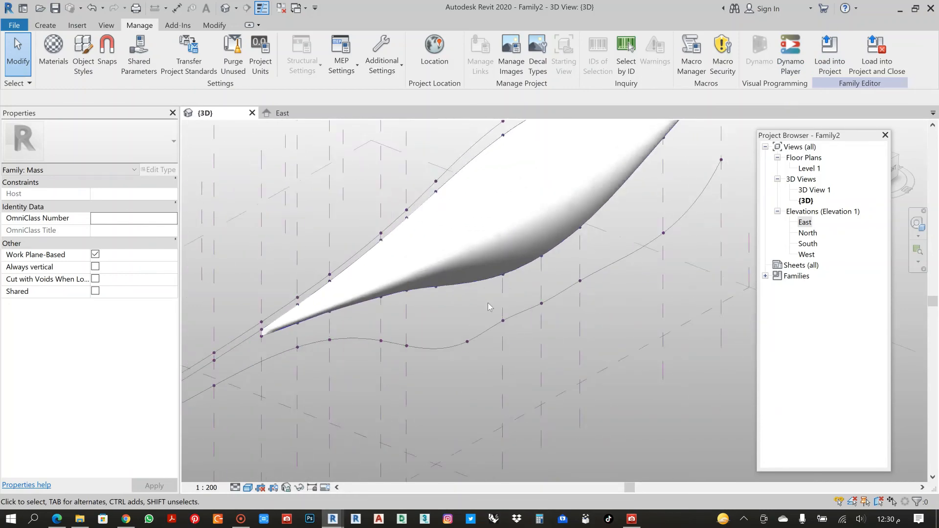
pyautogui.moveTo(488, 307); pyautogui.dragTo(507, 262, button='middle')
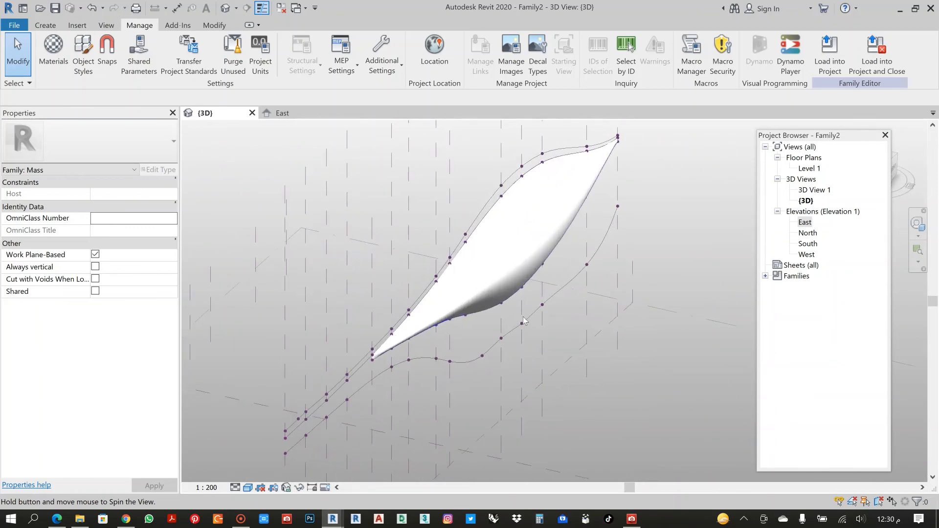
pyautogui.click(485, 223)
pyautogui.keyDown('shift'); pyautogui.moveTo(485, 226); pyautogui.dragTo(424, 329, button='middle'); pyautogui.keyUp('shift')
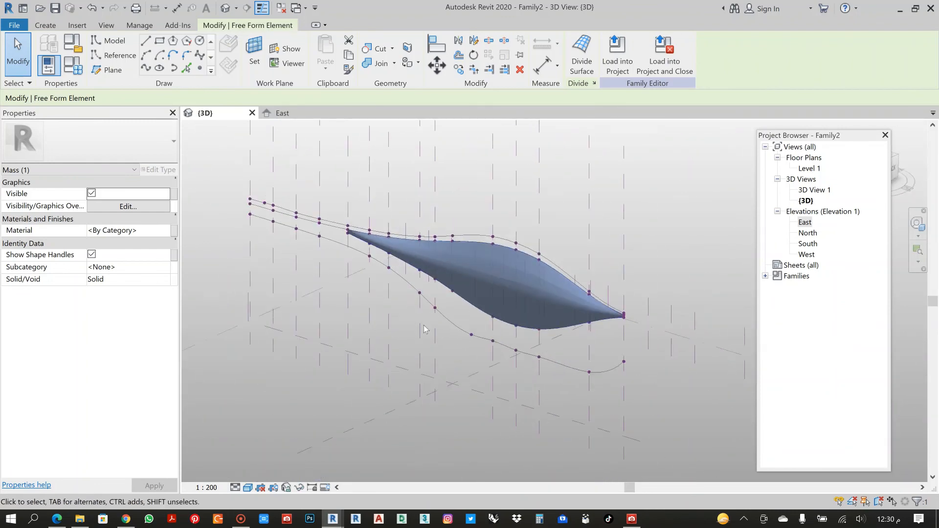
# - Clear the selection to examine the shaded free-form surface up close from another angle, and select the surface again
pyautogui.click(554, 228)
pyautogui.scroll(3, 555, 264)
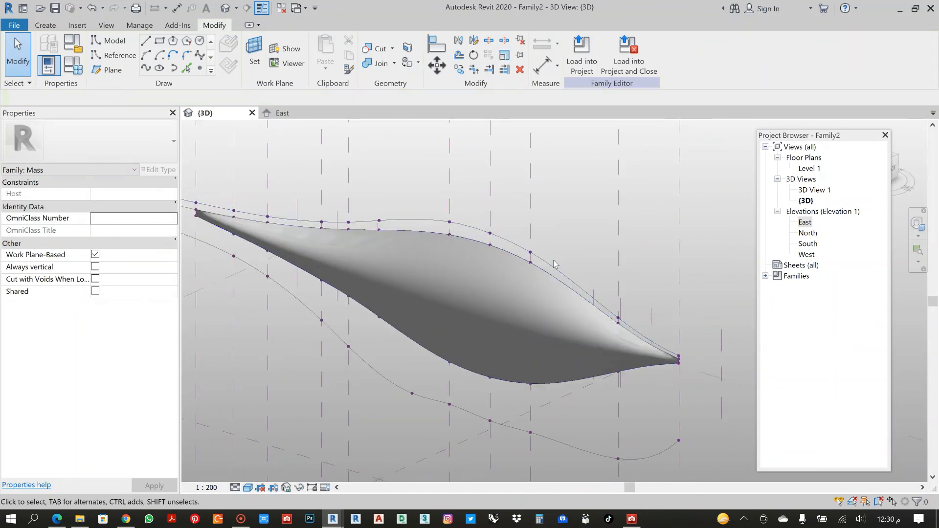
pyautogui.keyDown('shift'); pyautogui.moveTo(571, 244); pyautogui.dragTo(560, 199, button='middle'); pyautogui.keyUp('shift')
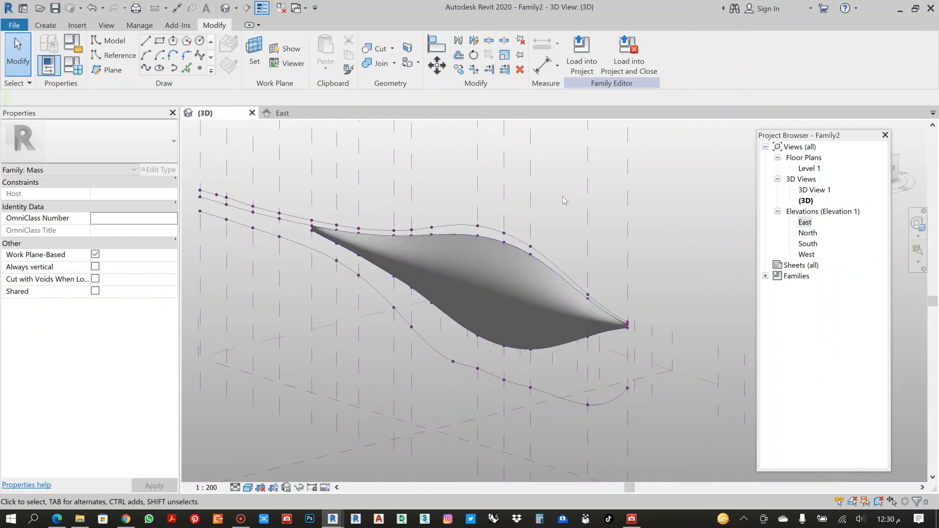
pyautogui.click(452, 240)
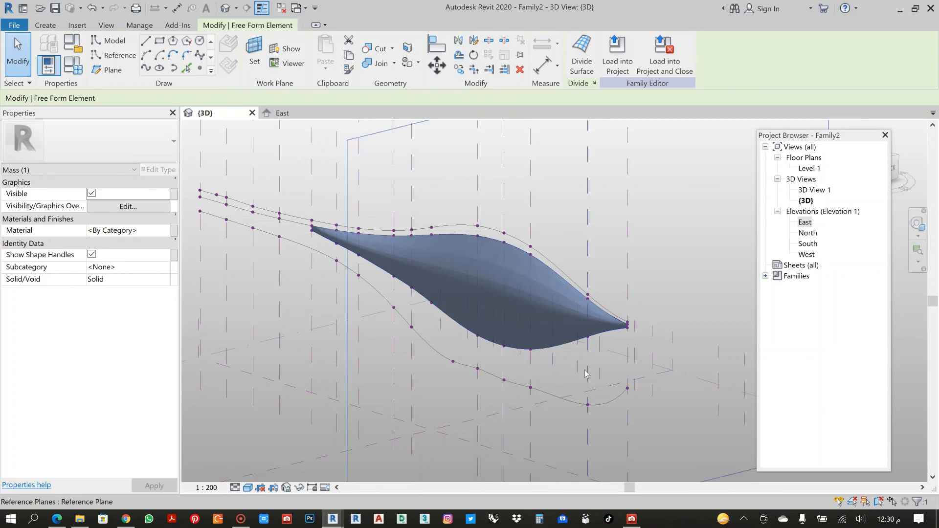
# - Switch to ACDSee Quick View to compare the reference photos of the wavy lattice façade, and return to the Revit 3D view
pyautogui.click(631, 518)
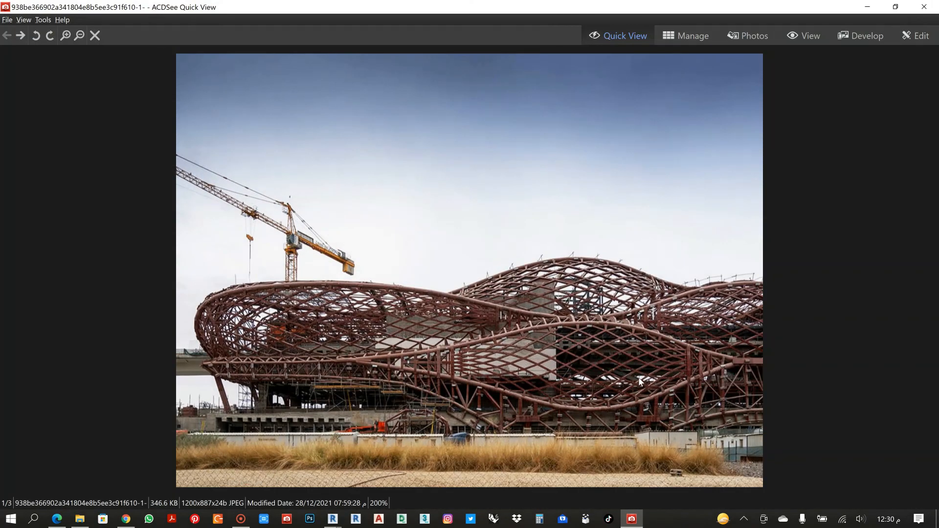
pyautogui.scroll(-1, 638, 378)
pyautogui.scroll(-1, 579, 215)
pyautogui.scroll(1, 567, 243)
pyautogui.scroll(-1, 567, 244)
pyautogui.scroll(1, 568, 243)
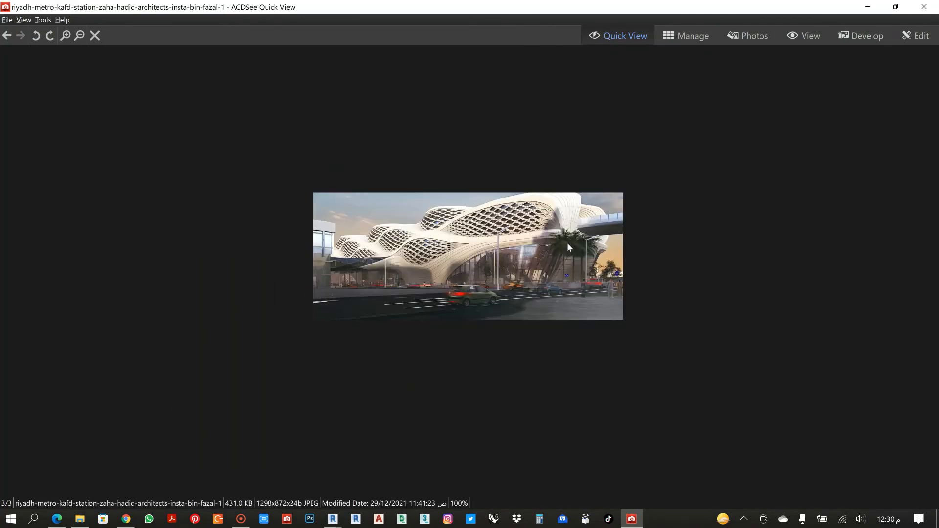
pyautogui.scroll(1, 567, 245)
pyautogui.scroll(1, 437, 274)
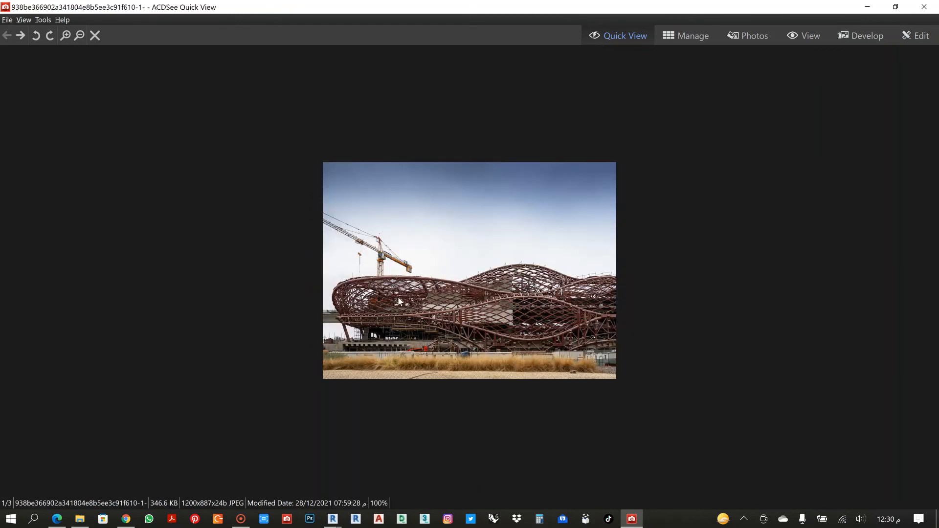
pyautogui.click(871, 7)
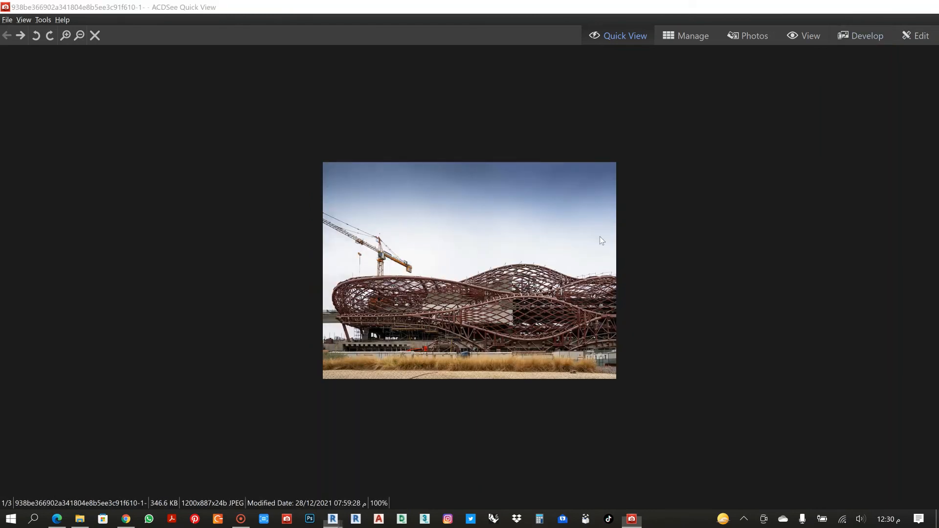
pyautogui.moveTo(558, 219); pyautogui.dragTo(565, 218, button='middle')
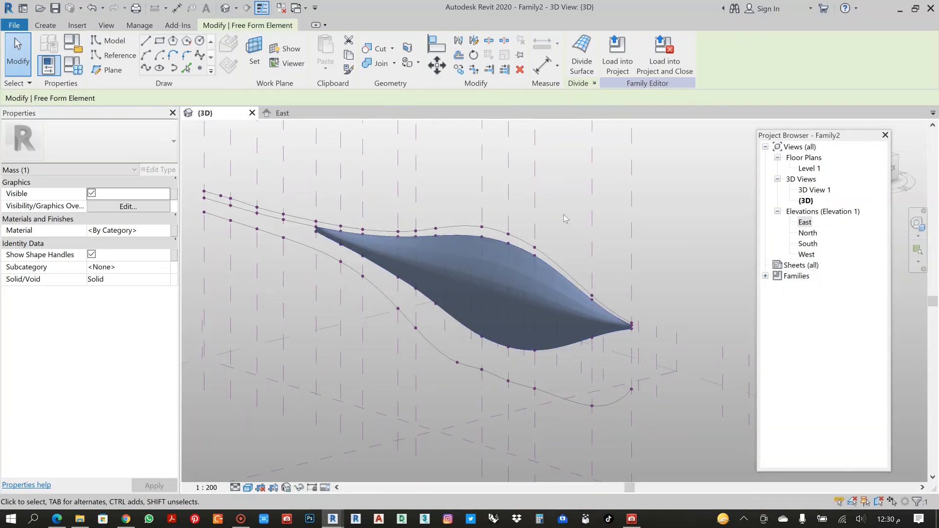